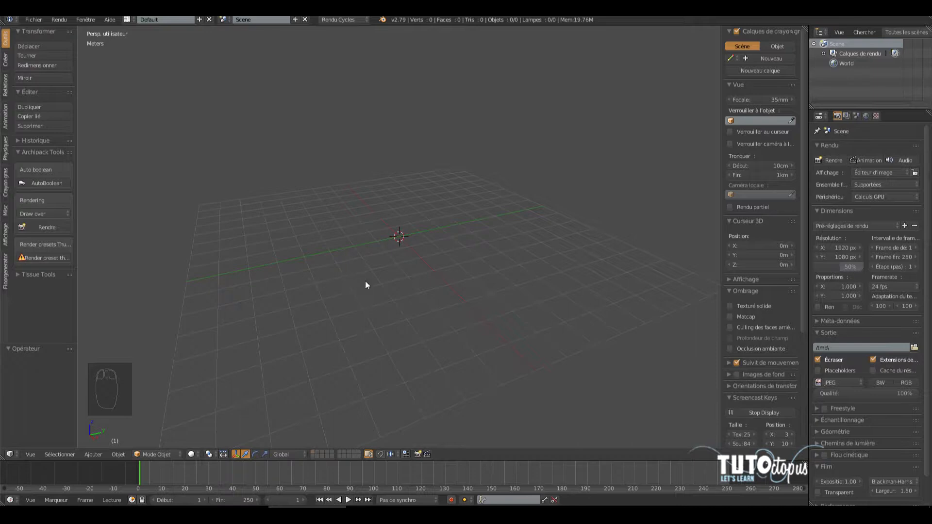
Step: Show the scene's unit settings, then split the 3D view horizontally and make the lower area a UV/Image editor
left_click(858, 117)
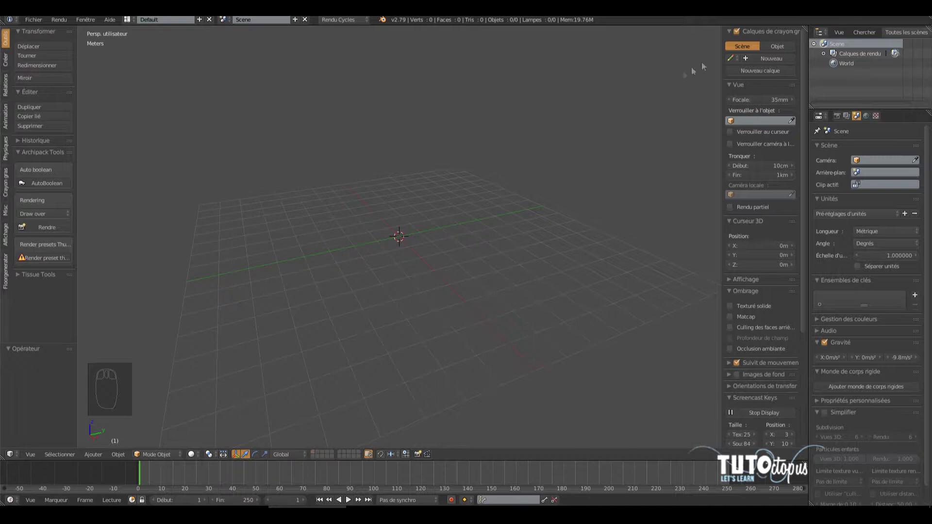
left_click_drag(806, 26, 806, 284)
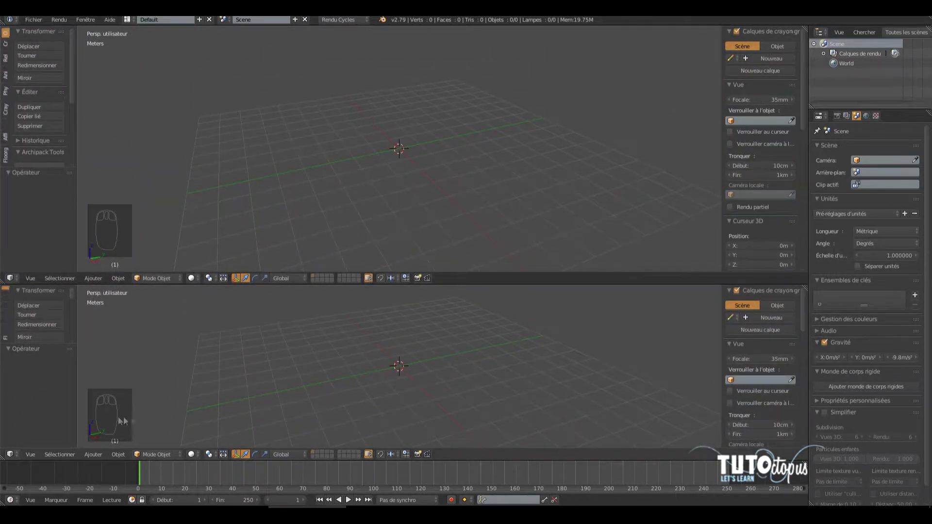
left_click(14, 453)
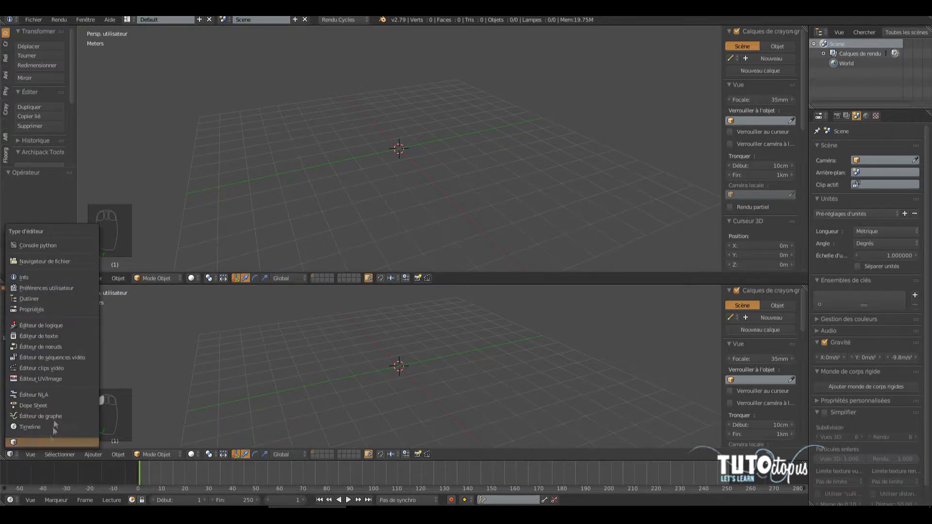
left_click(44, 378)
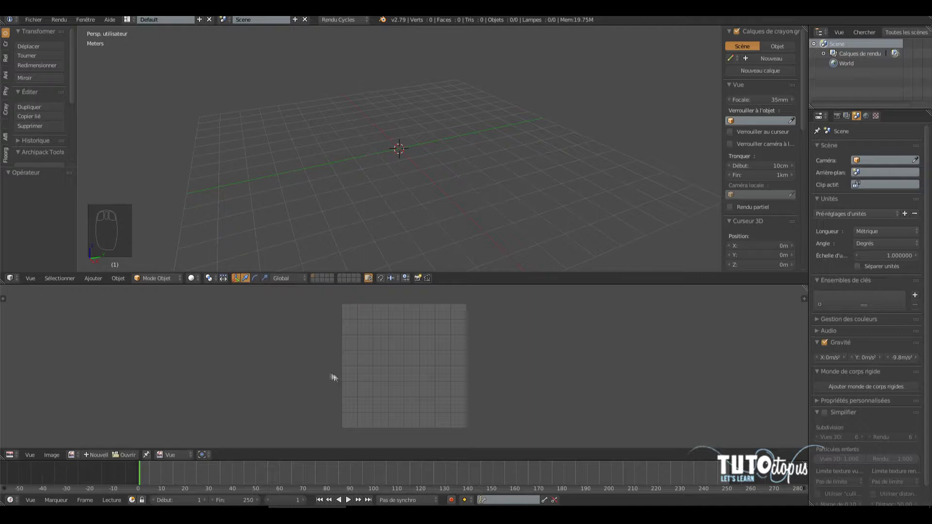
Step: Load the glass coffee table photo into the image editor and resize the area so the whole table fits
scroll(379, 382, "up", 1)
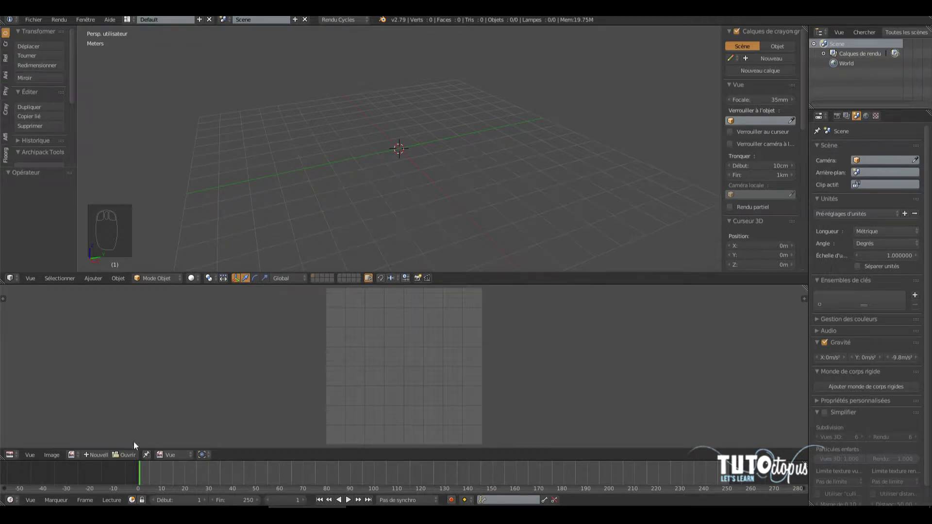
left_click(130, 455)
double_click(155, 378)
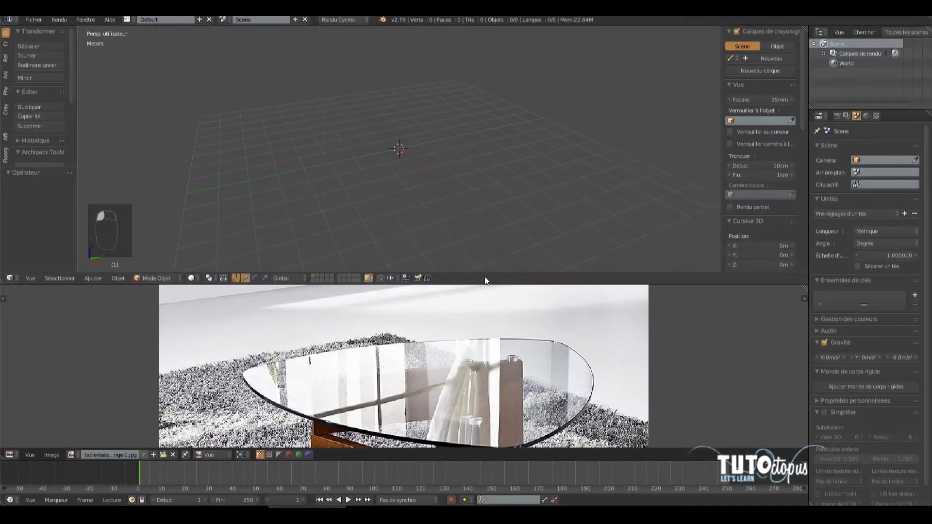
left_click_drag(658, 285, 657, 251)
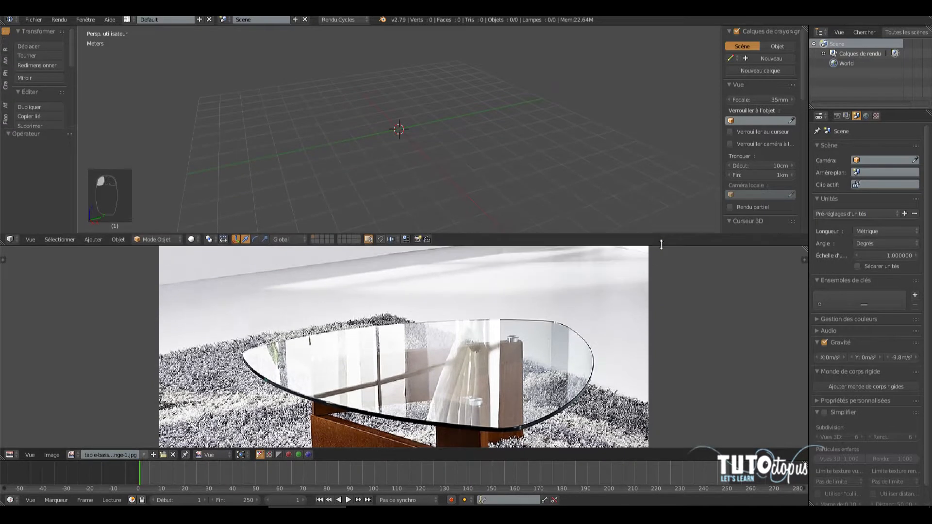
scroll(493, 373, "down", 3)
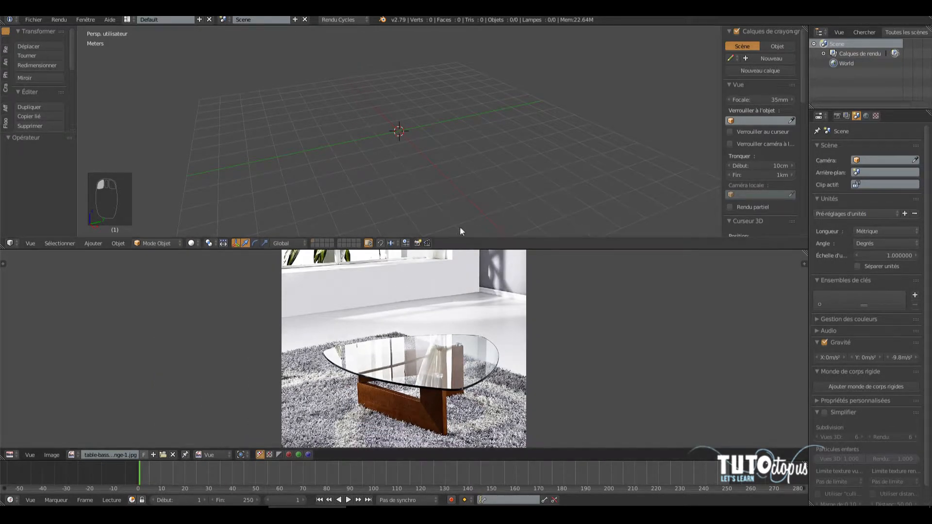
left_click_drag(581, 250, 576, 328)
middle_click_drag(455, 413, 454, 384)
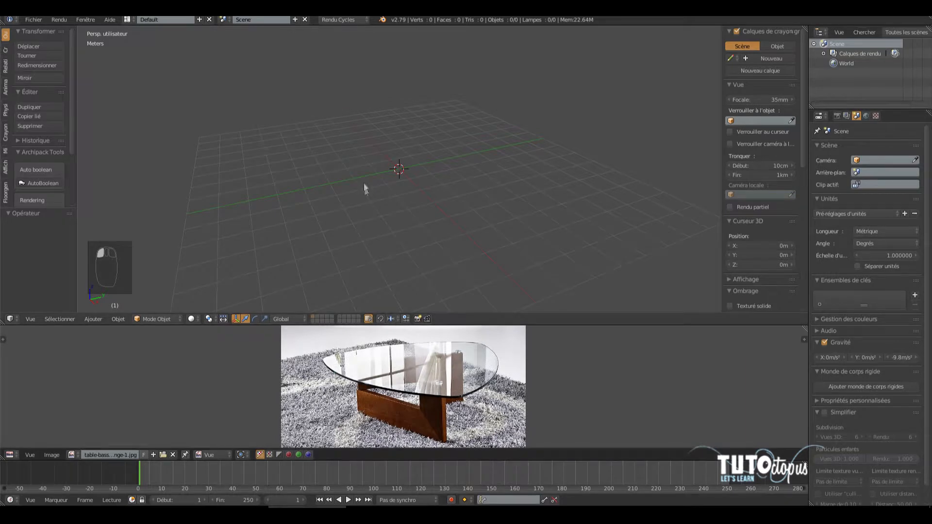
Step: Add a cube mesh at the origin of the 3D scene
middle_click_drag(433, 147, 416, 159)
left_click(93, 319)
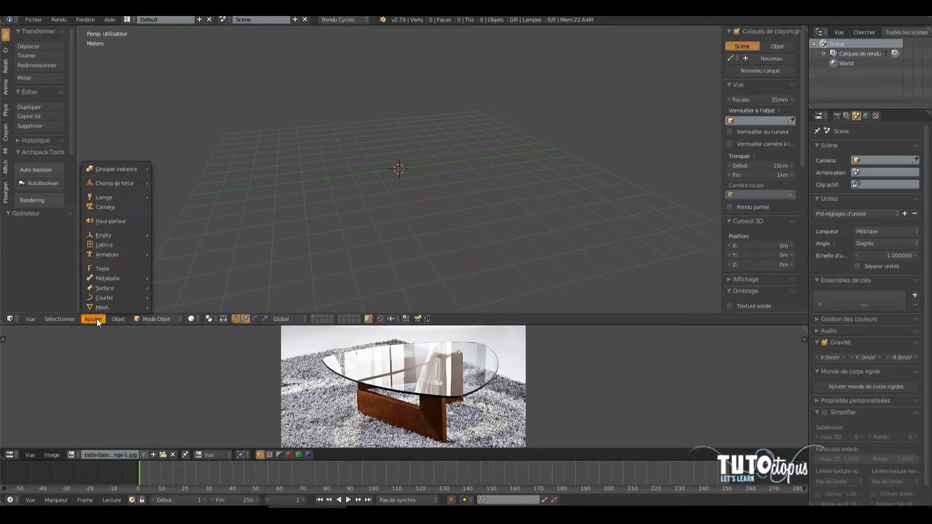
mouse_move(100, 308)
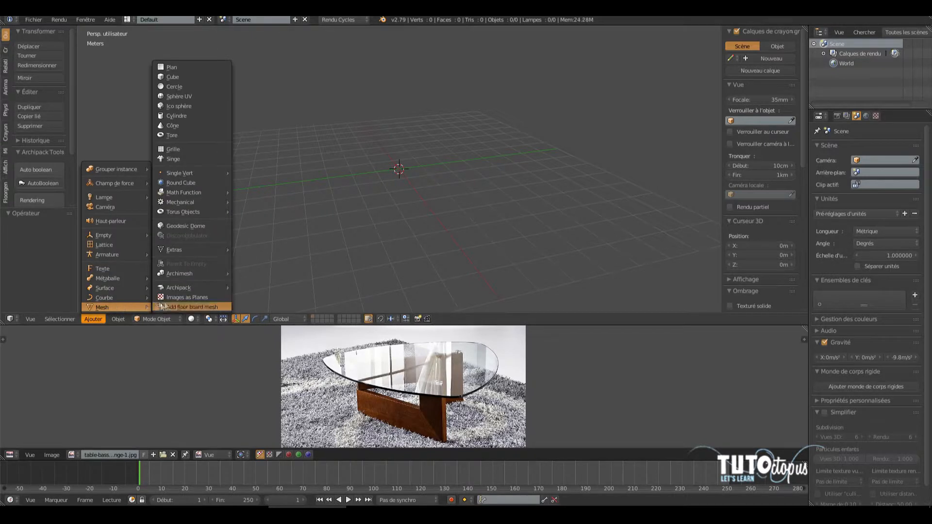
left_click(179, 76)
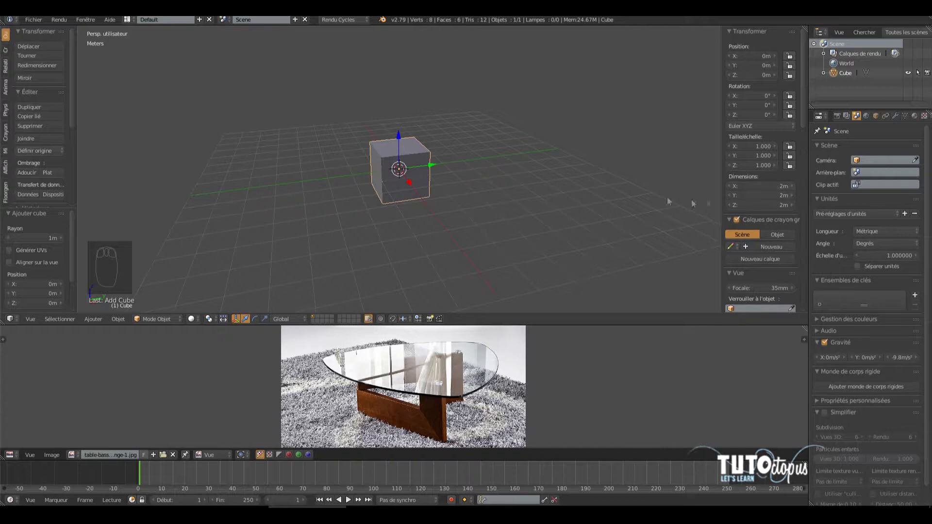
Step: Set the cube's Y dimension to 184 cm and its X dimension to 10 cm
left_click(784, 196)
type("184cm")
key("Return")
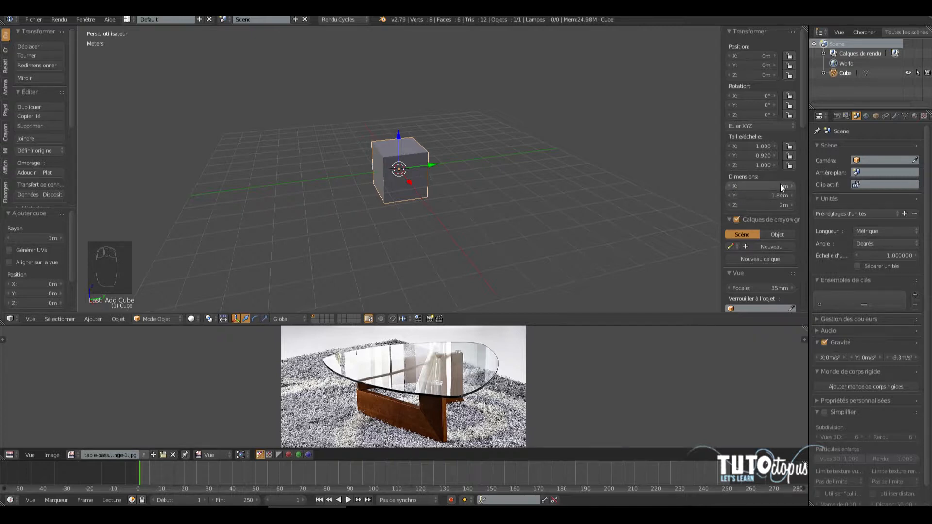
left_click(780, 185)
type("10cm")
key("Return")
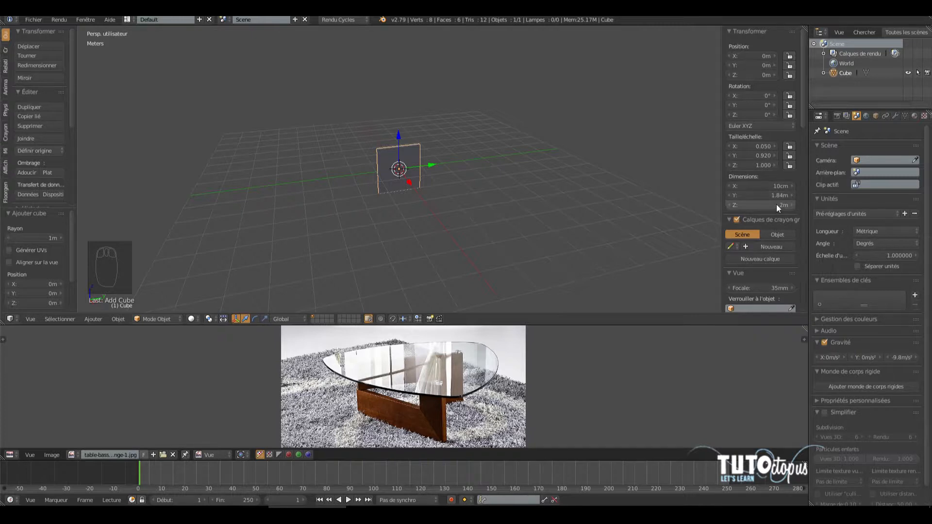
Step: Set the cube's Z dimension to 92 cm
left_click(776, 205)
type("92cm")
key("Return")
scroll(442, 251, "up", 4)
mouse_move(517, 121)
middle_mouse_down()
mouse_move(443, 130)
mouse_move(386, 119)
mouse_move(520, 159)
mouse_move(575, 129)
mouse_move(536, 115)
mouse_move(482, 123)
mouse_move(501, 119)
middle_mouse_up()
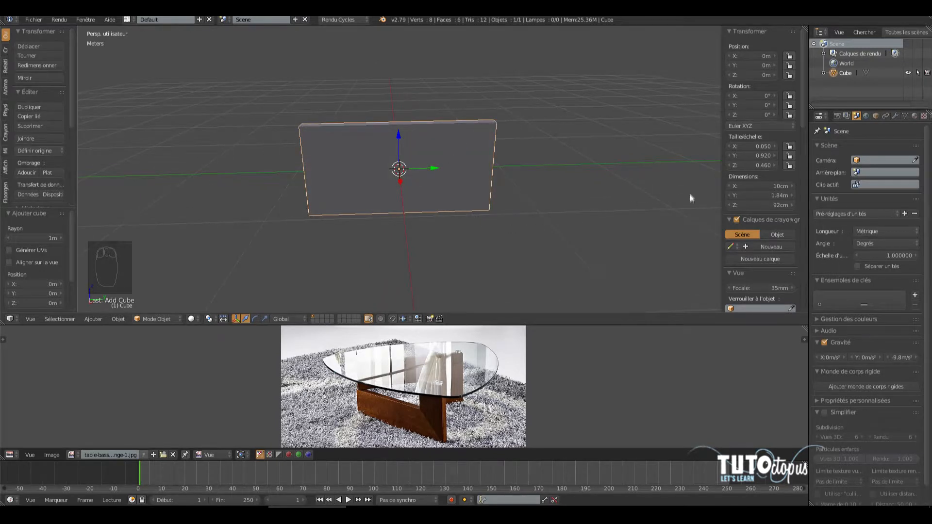
Step: Set the cube's Z dimension to 46 cm
left_click(771, 208)
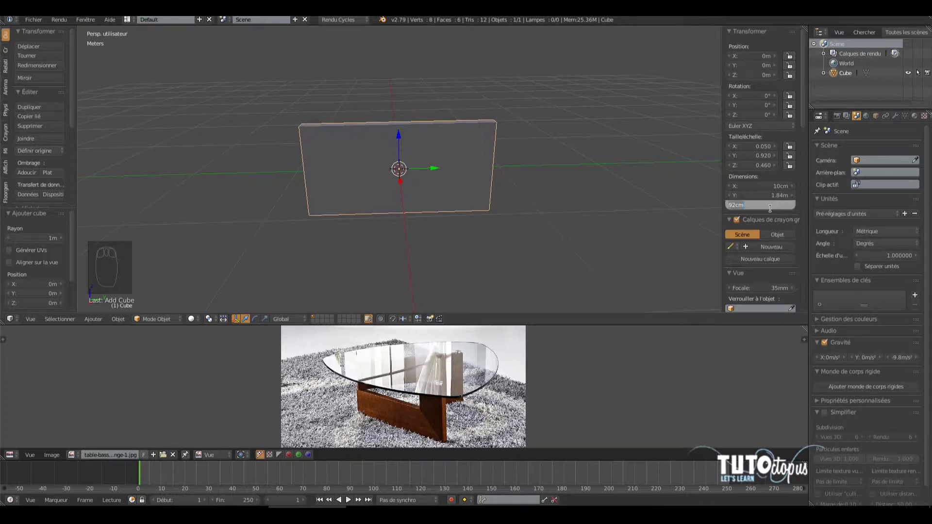
type("46cm")
key("Return")
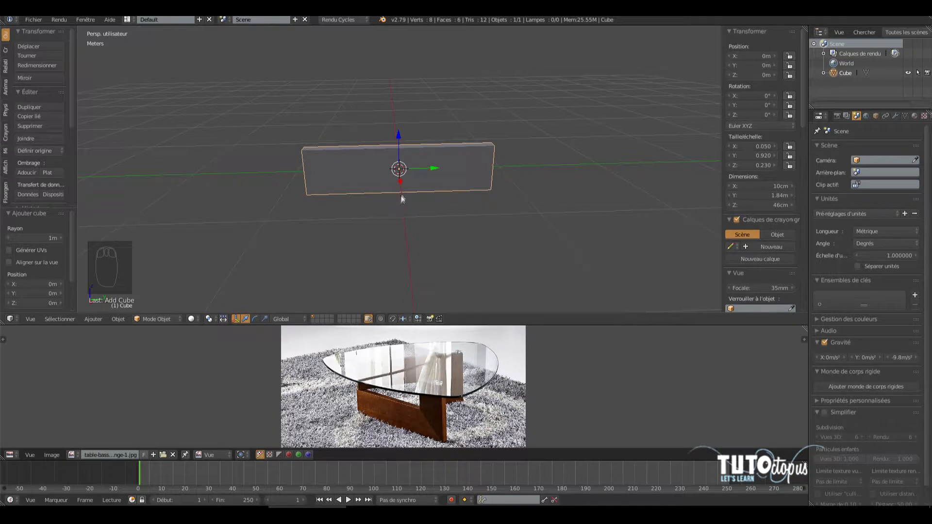
Step: Enter Edit Mode and add one vertical loop cut across the board, slid to about -31.5 cm along local Y
middle_click_drag(370, 175, 400, 185)
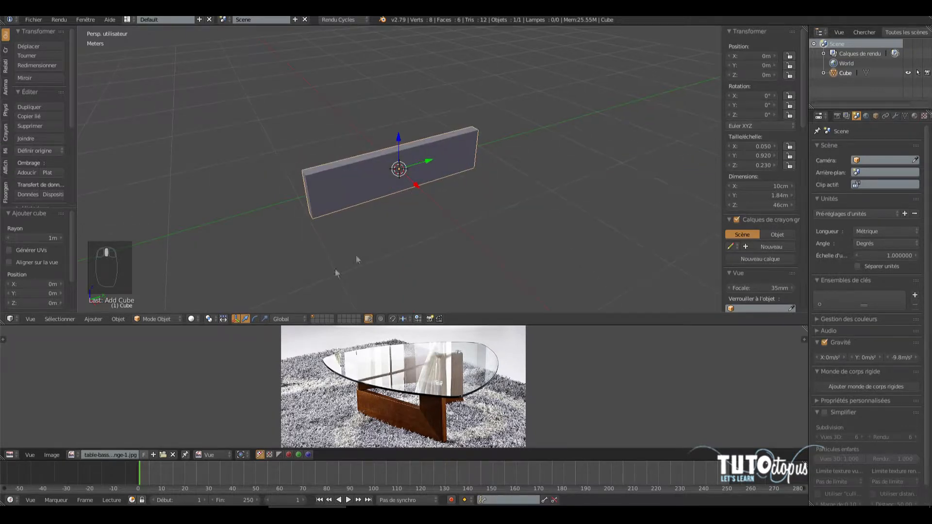
middle_click_drag(500, 173, 417, 182)
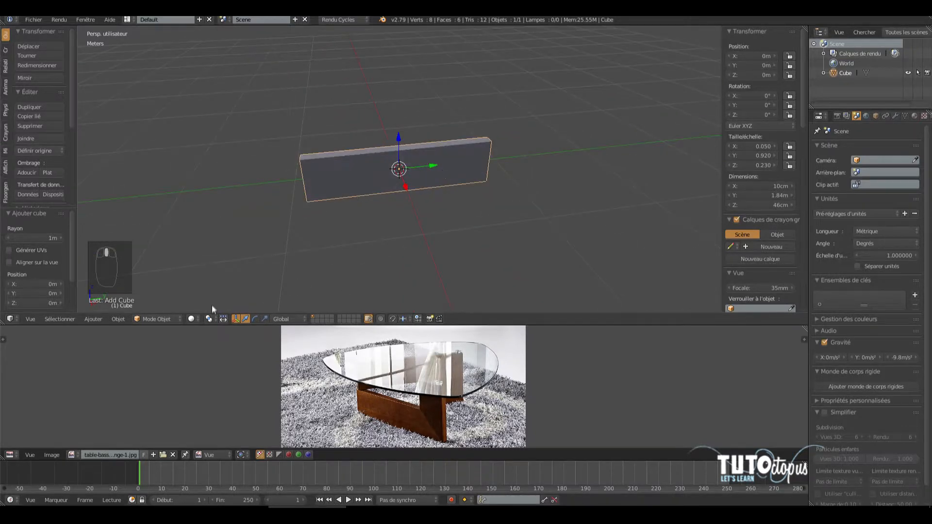
left_click(170, 318)
left_click(170, 295)
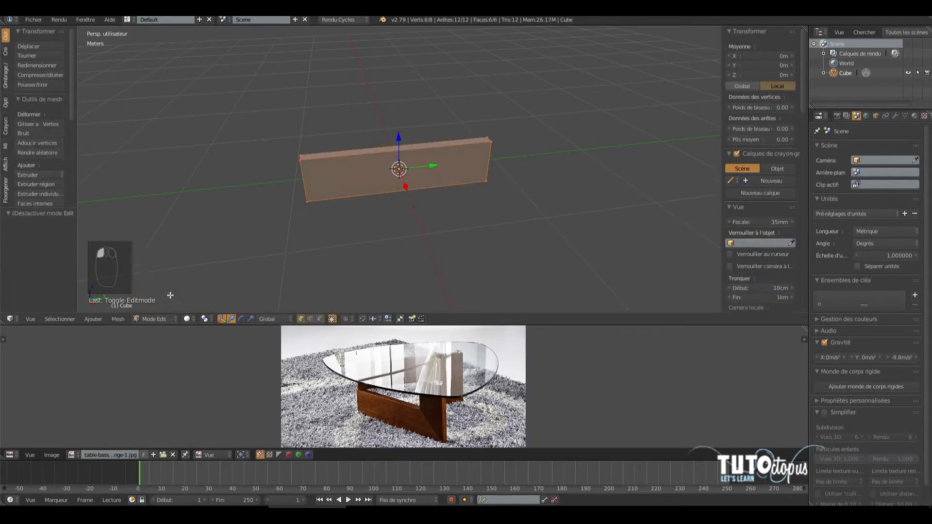
middle_click_drag(465, 196, 445, 194)
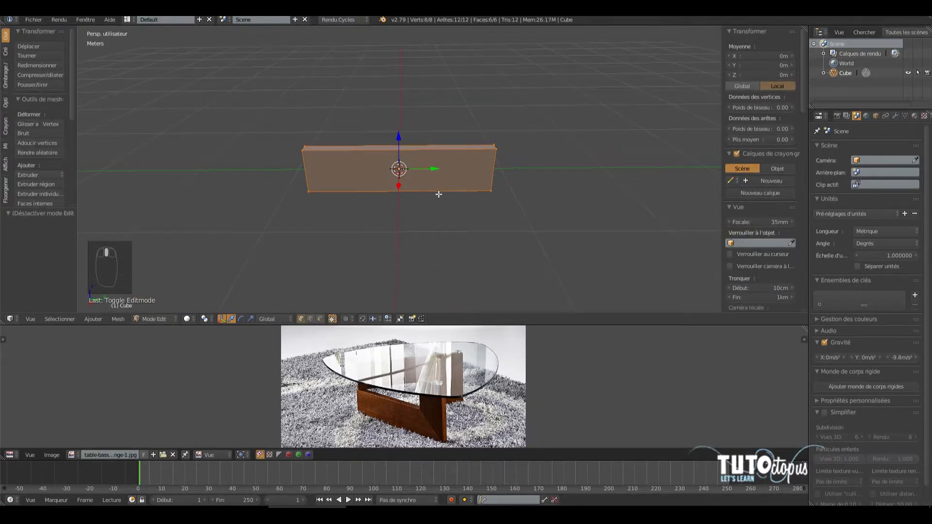
key("ctrl+r")
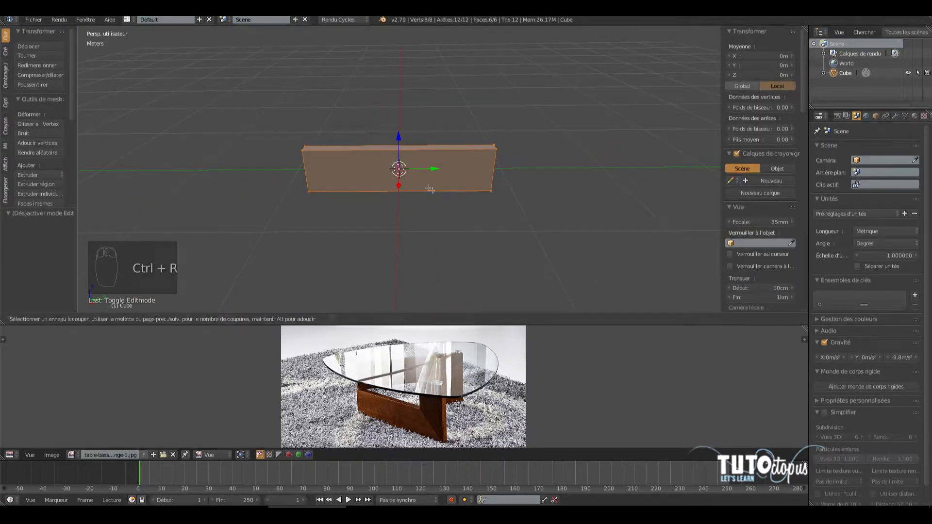
left_click(403, 160)
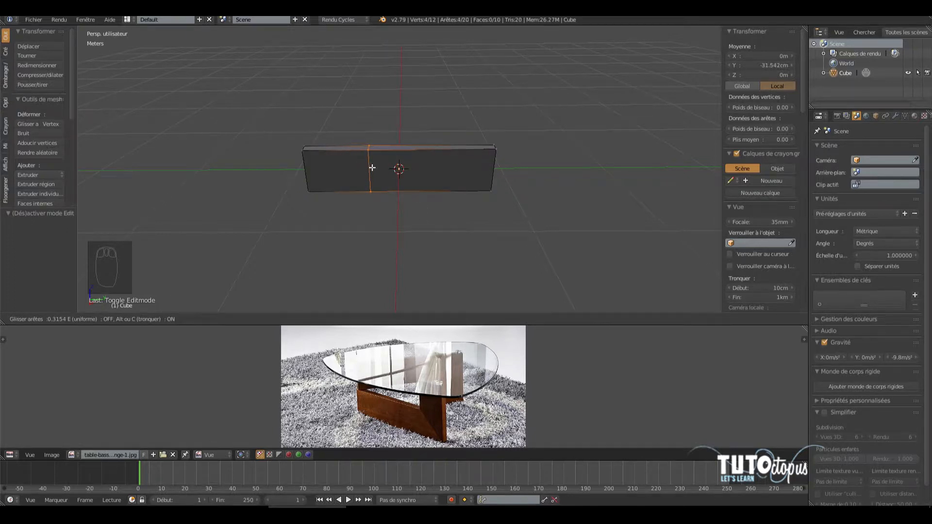
left_click(372, 167)
Step: Extrude the top face of the board's shorter section upward by 46 cm to form an L-shaped table leg
scroll(333, 159, "up", 5)
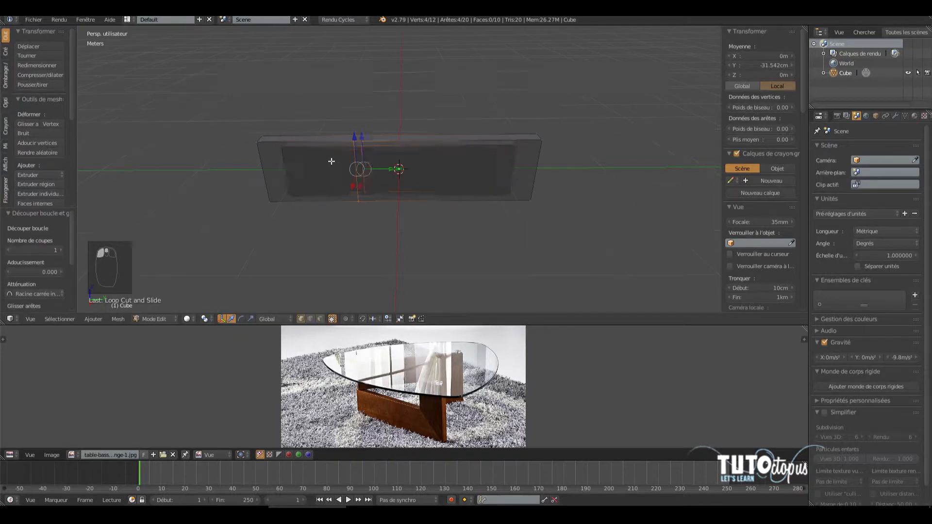
middle_click_drag(286, 153, 292, 175)
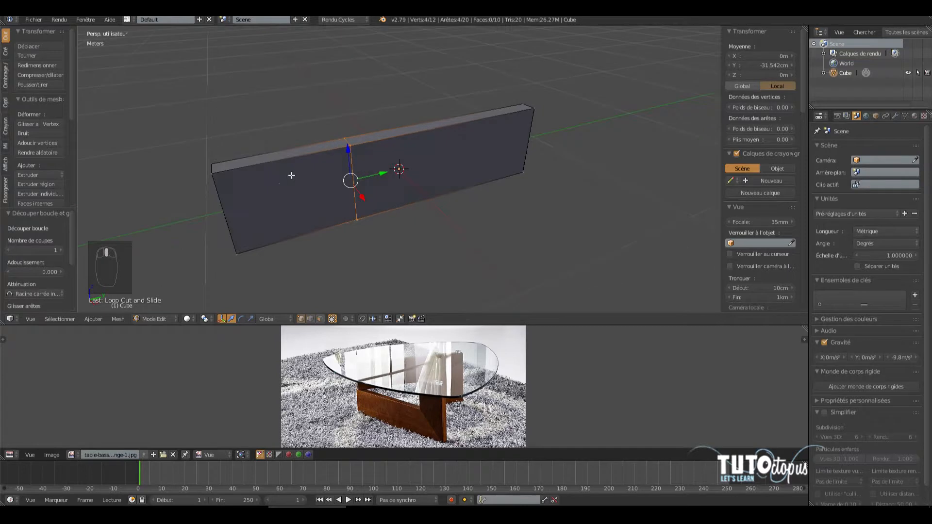
left_click(320, 319)
right_click(323, 145)
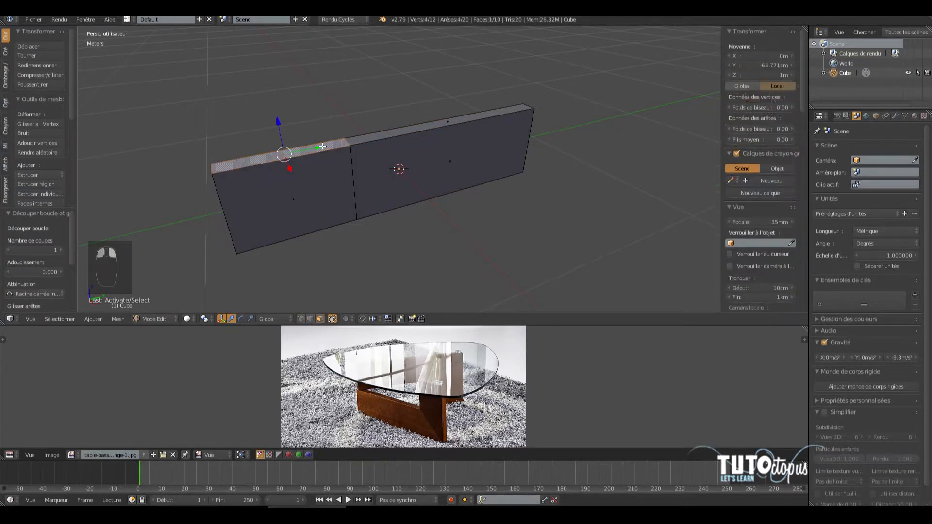
middle_click_drag(346, 183, 332, 170)
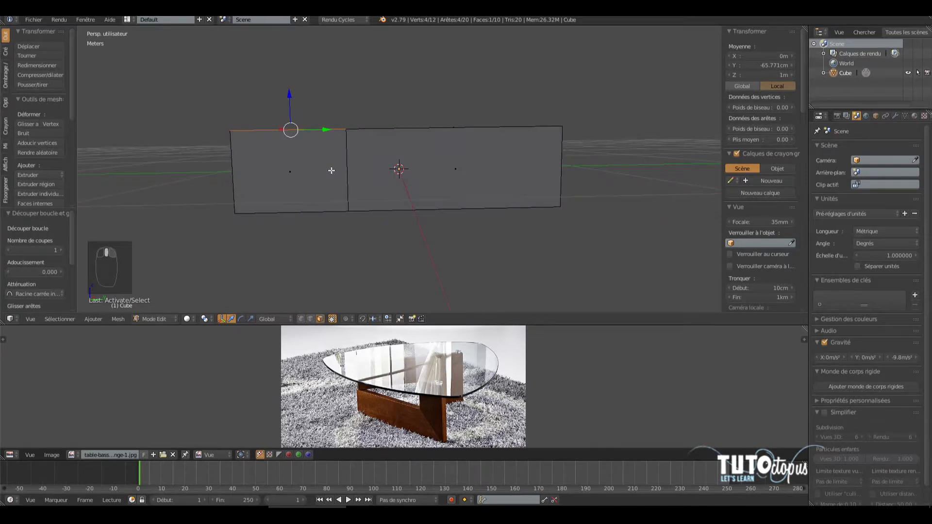
key("e")
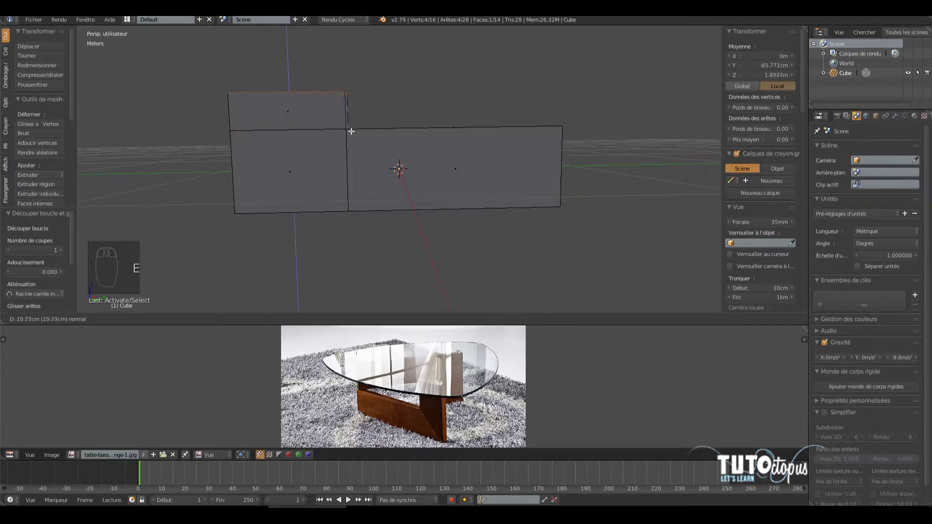
left_click(355, 97)
left_click(42, 281)
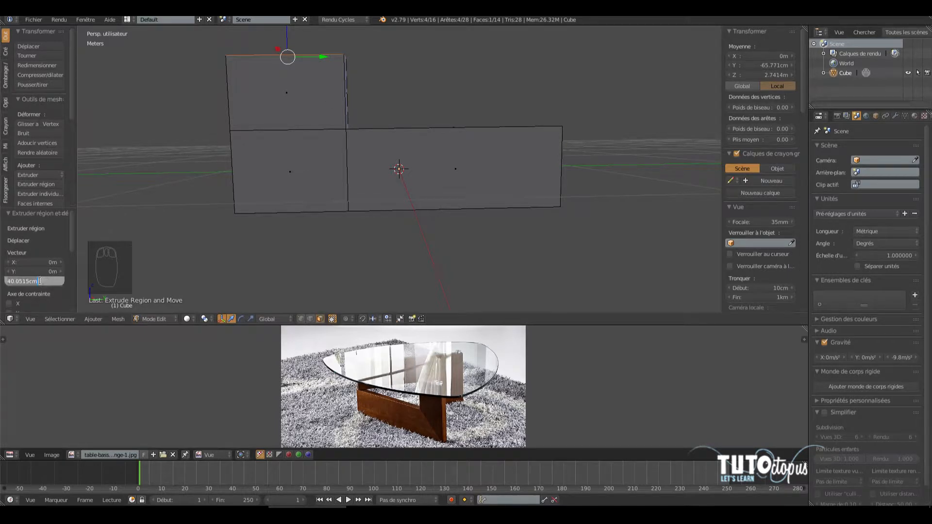
type("6")
key("Return")
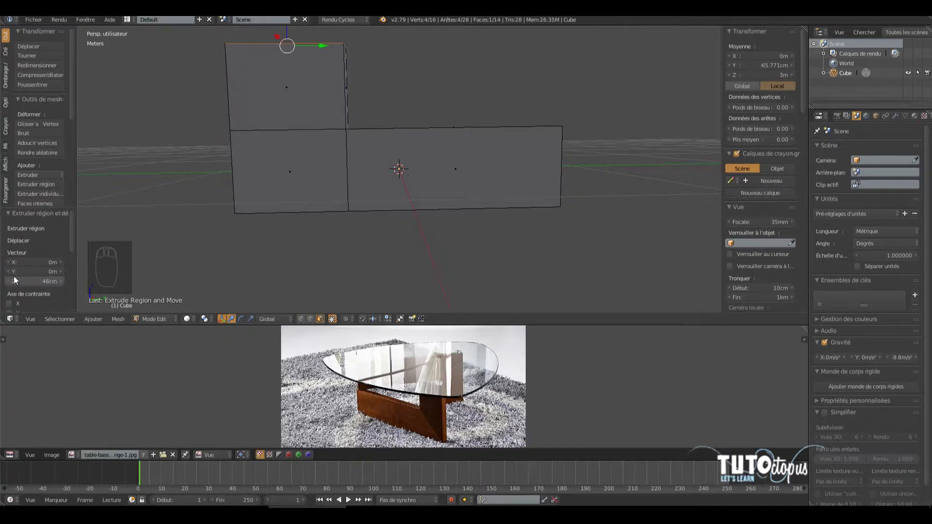
middle_click_drag(366, 169, 470, 215, "shift")
scroll(462, 208, "down", 4)
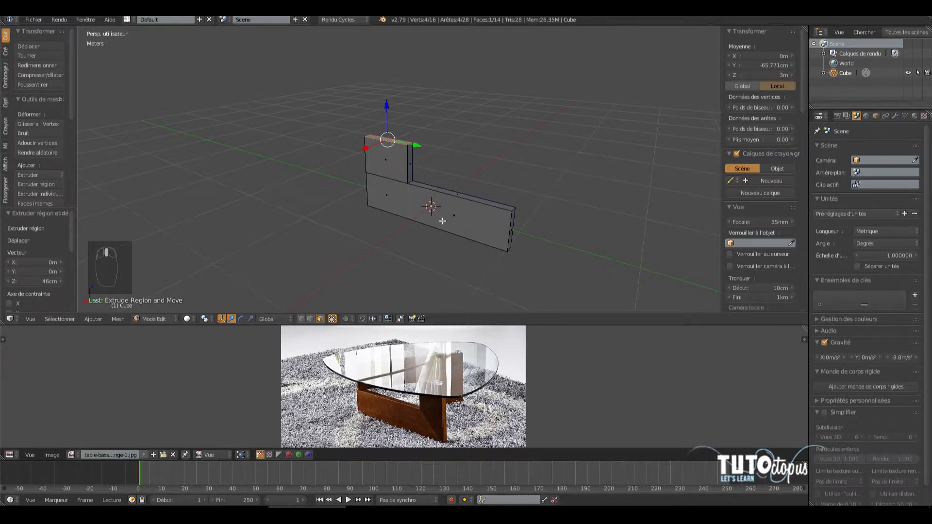
middle_click_drag(472, 221, 416, 221)
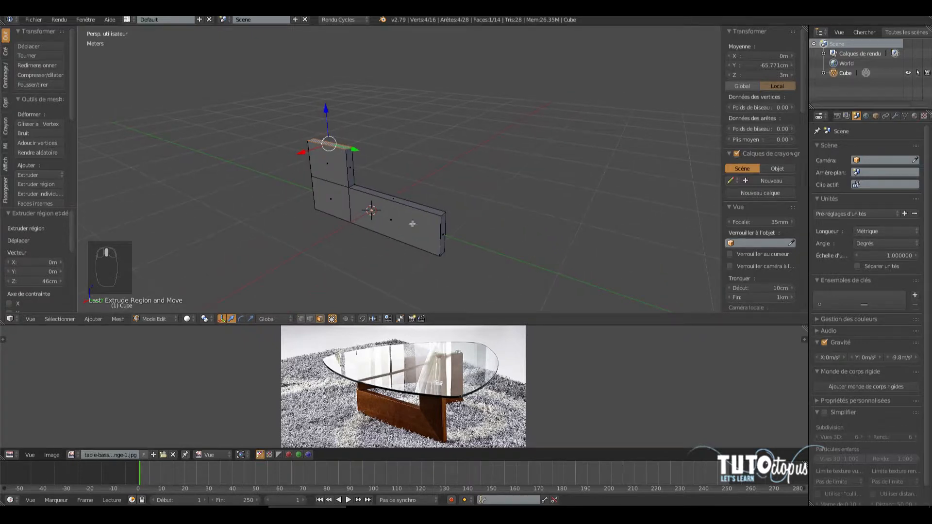
scroll(389, 196, "up", 5)
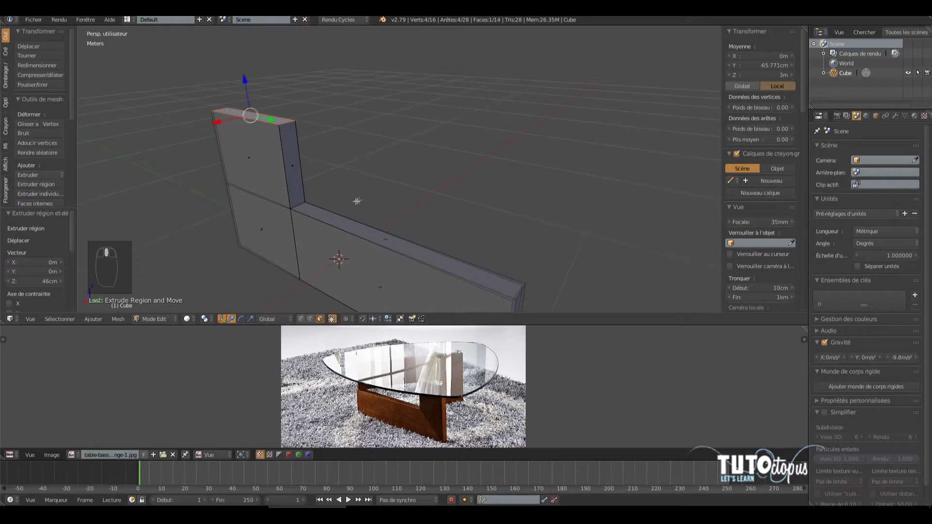
scroll(374, 197, "down", 2)
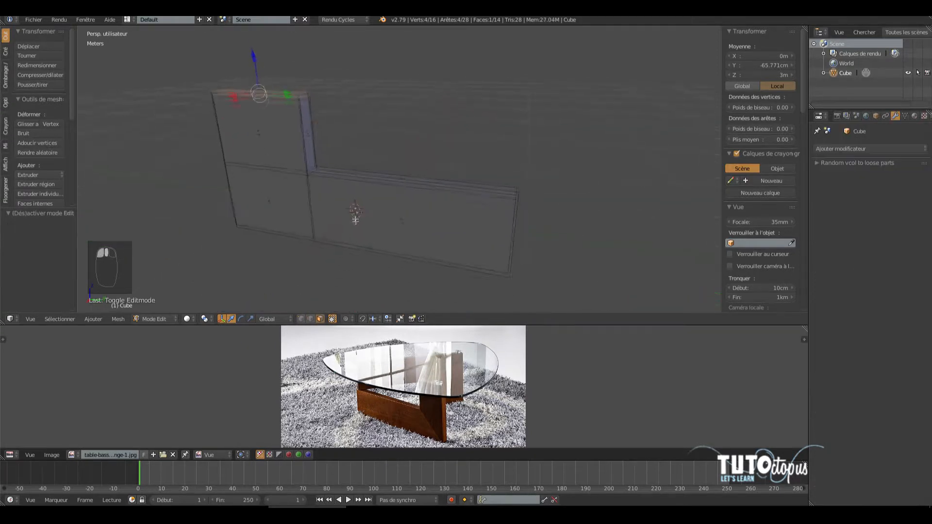
middle_click_drag(375, 202, 355, 226)
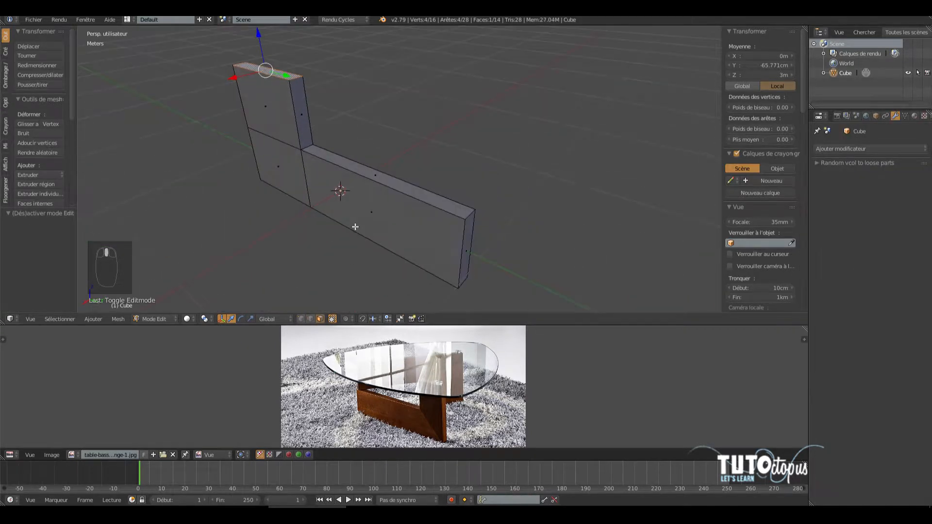
Step: Add two evenly spaced loop cuts through the board's thickness, running around the whole L-shaped outline
key("ctrl+r")
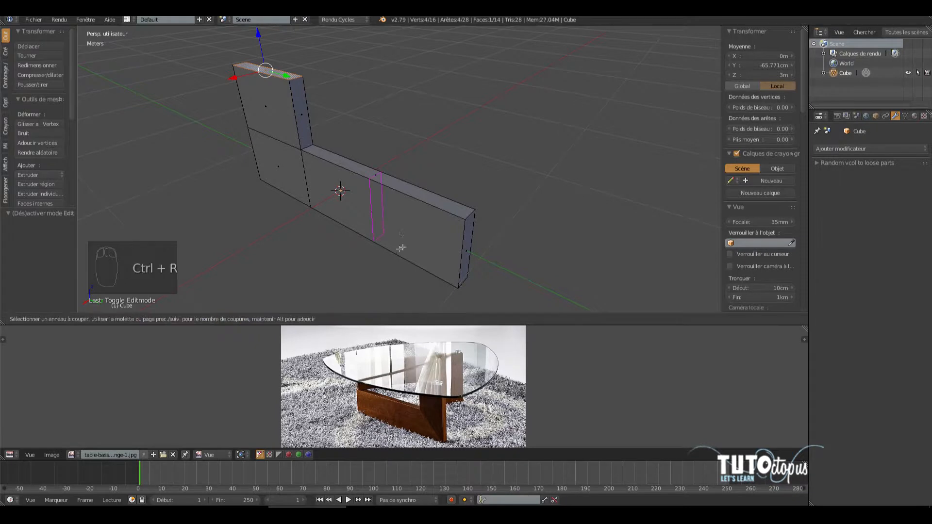
scroll(471, 217, "up", 1)
left_click(470, 217)
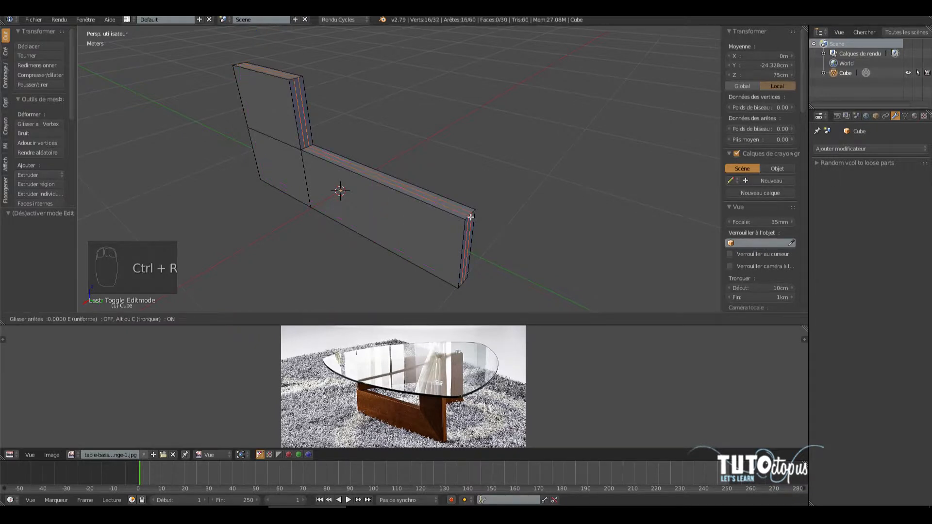
right_click(470, 217)
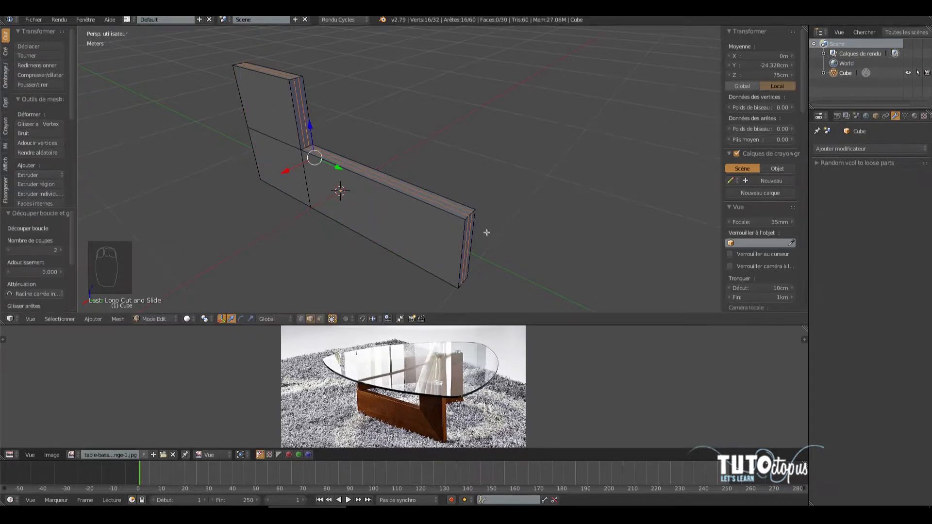
Step: Add two vertical loop cuts to the leg's upright section and scale them about 2.82 along Y towards its edges
middle_click_drag(406, 232, 468, 202)
key("ctrl+r")
scroll(281, 73, "up", 1)
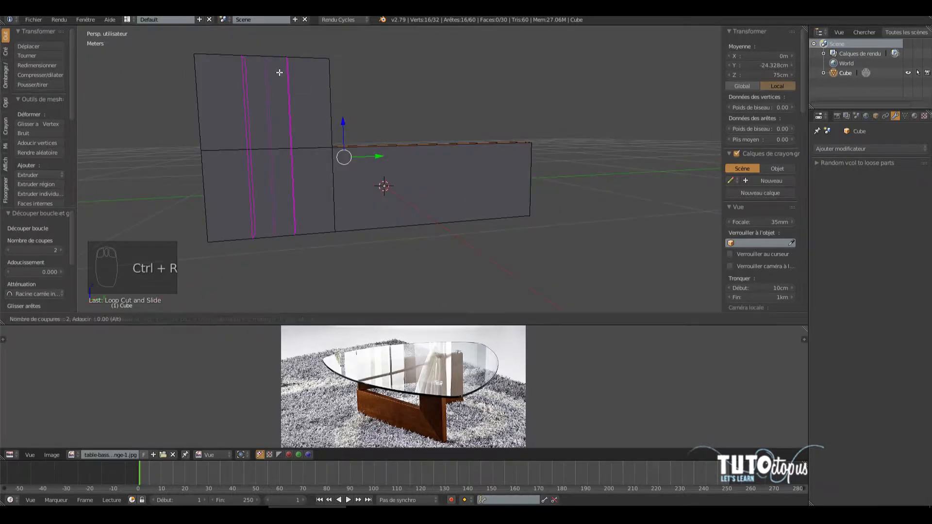
left_click(279, 72)
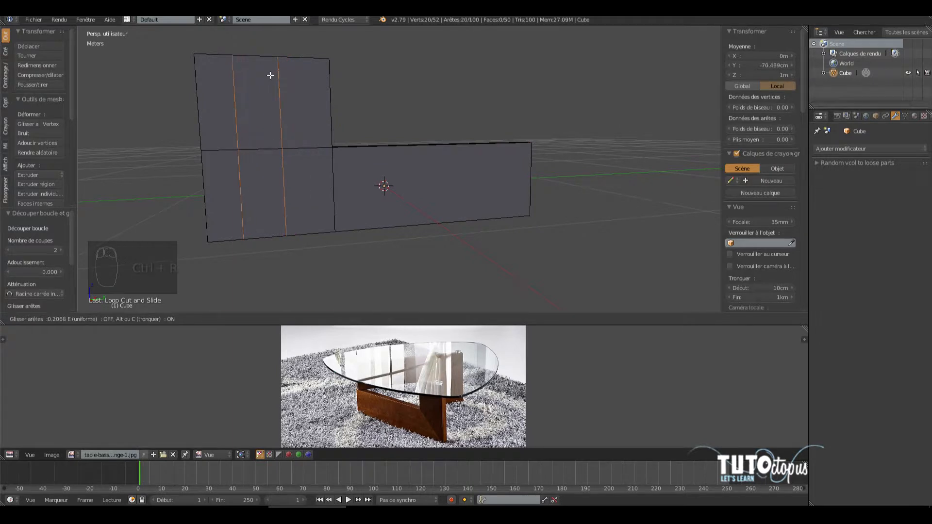
right_click(269, 80)
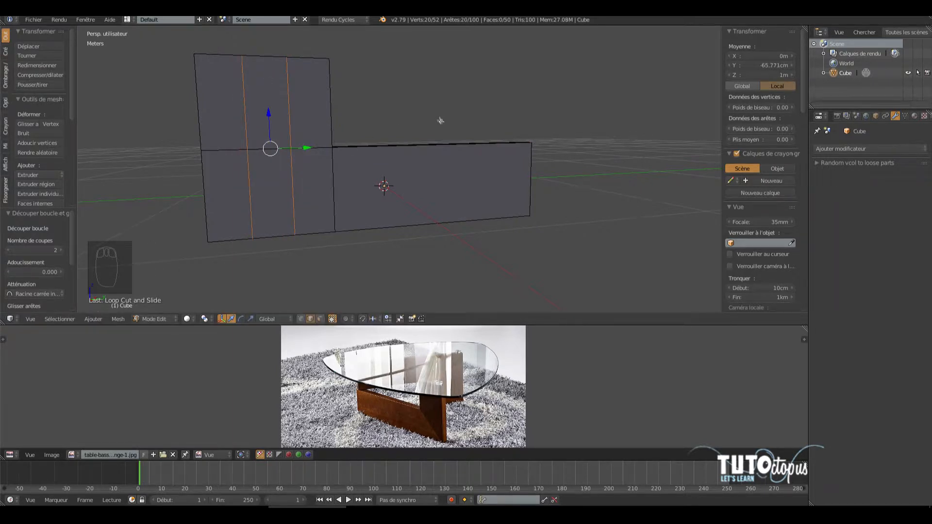
key("s")
key("y")
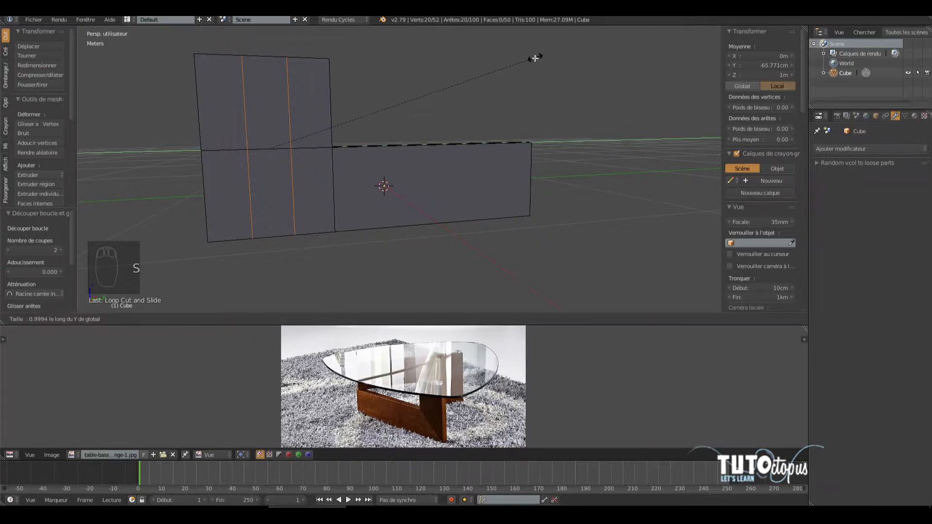
left_click(419, 123)
Step: Add one horizontal loop cut to the upright section and slide it close to the top edge, at about 2.92 m local Z
mouse_move(420, 146)
middle_mouse_down()
mouse_move(292, 194)
mouse_move(279, 150)
mouse_move(426, 153)
middle_mouse_up()
key("ctrl+r")
left_click(294, 104)
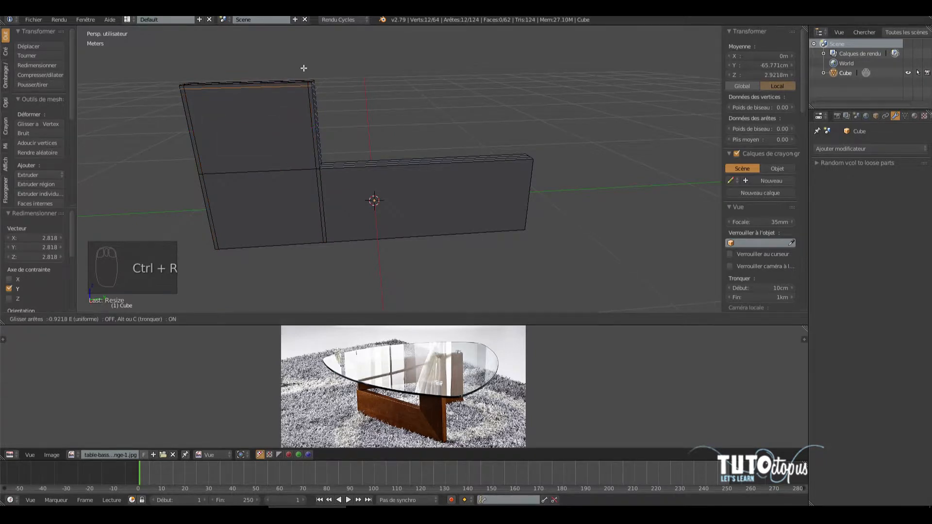
left_click(304, 68)
Step: Add one horizontal loop cut to the upright section and slide it just above the inner corner, at about 1.15 m local Z
mouse_move(485, 206)
middle_mouse_down()
mouse_move(438, 206)
mouse_move(480, 199)
middle_mouse_up()
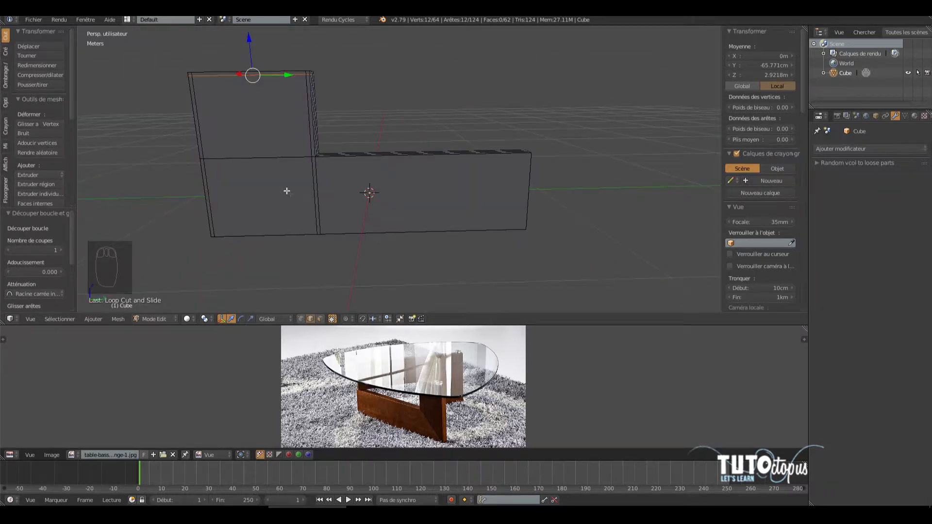
key("ctrl+r")
left_click(296, 128)
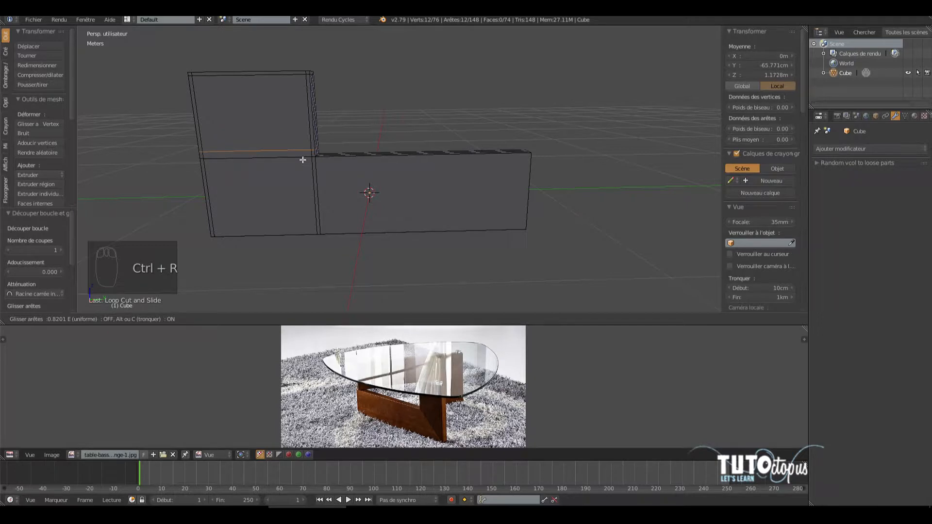
left_click(302, 163)
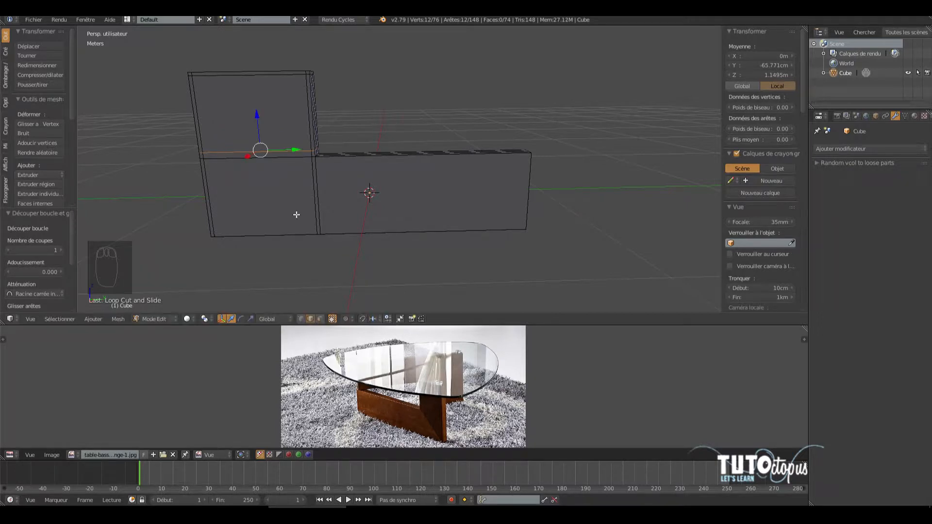
Step: Add two vertical loop cuts to the leg's long low section and scale them about 2.87 along Y towards its ends
key("ctrl+r")
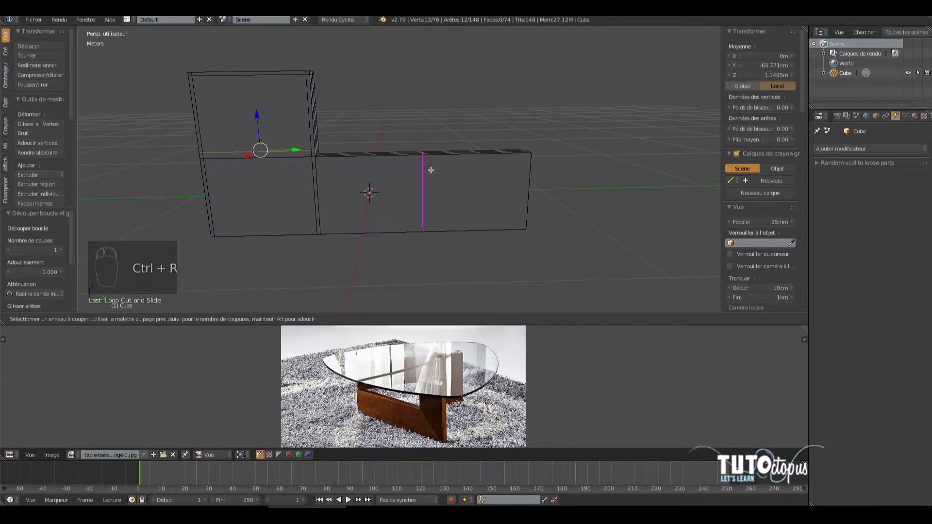
scroll(432, 168, "up", 1)
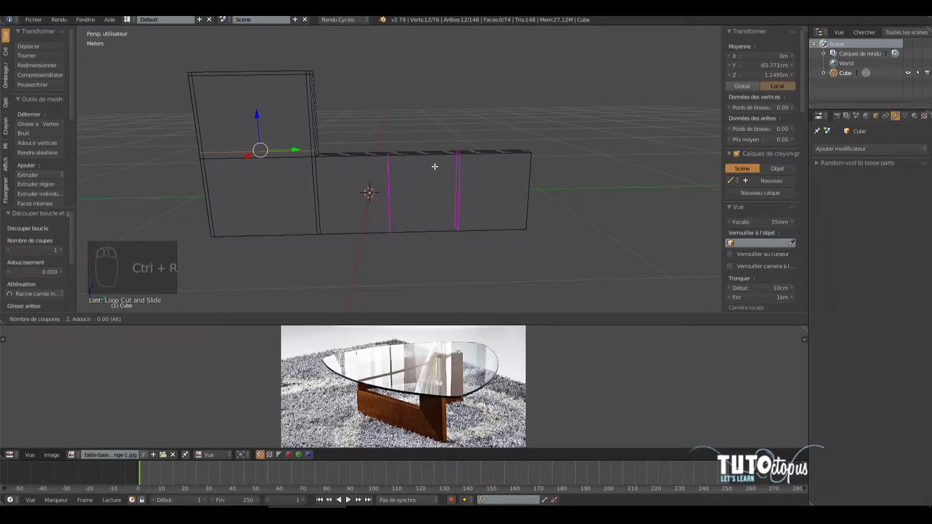
left_click(435, 167)
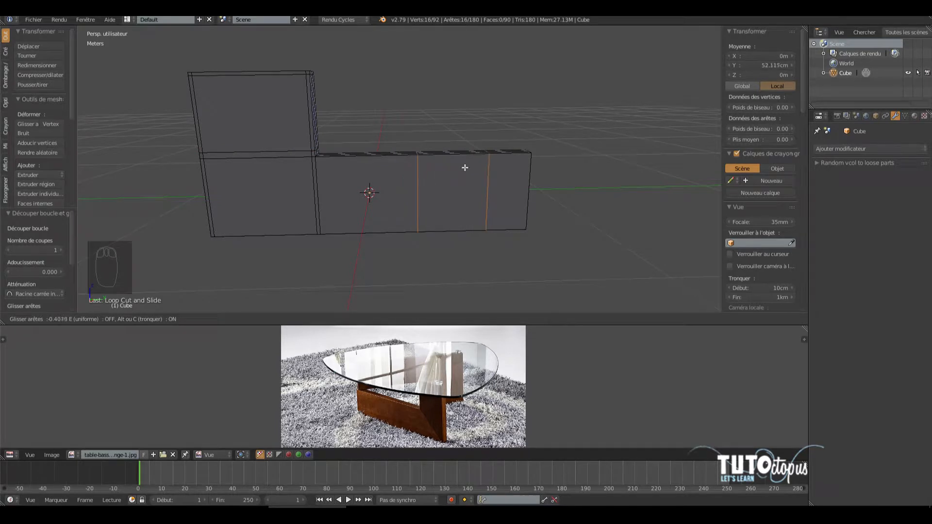
left_click(465, 166)
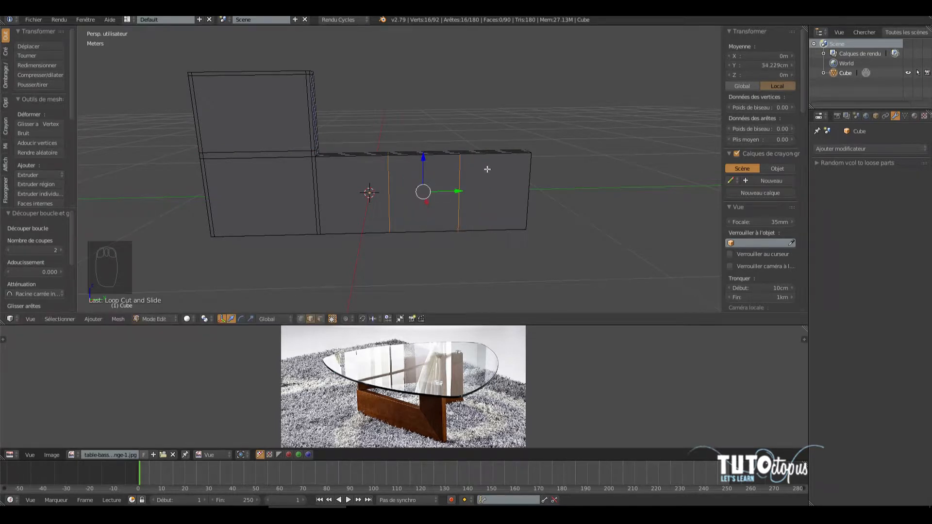
key("s")
key("y")
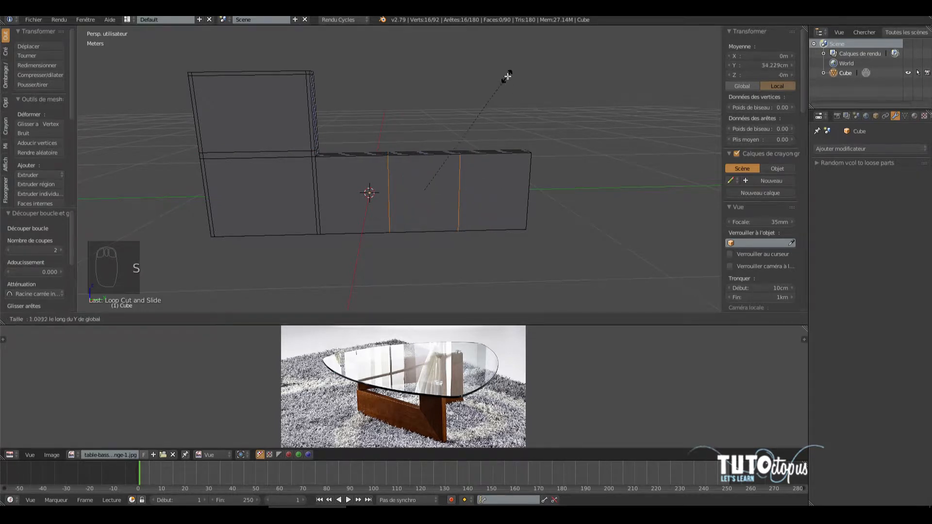
left_click(170, 62)
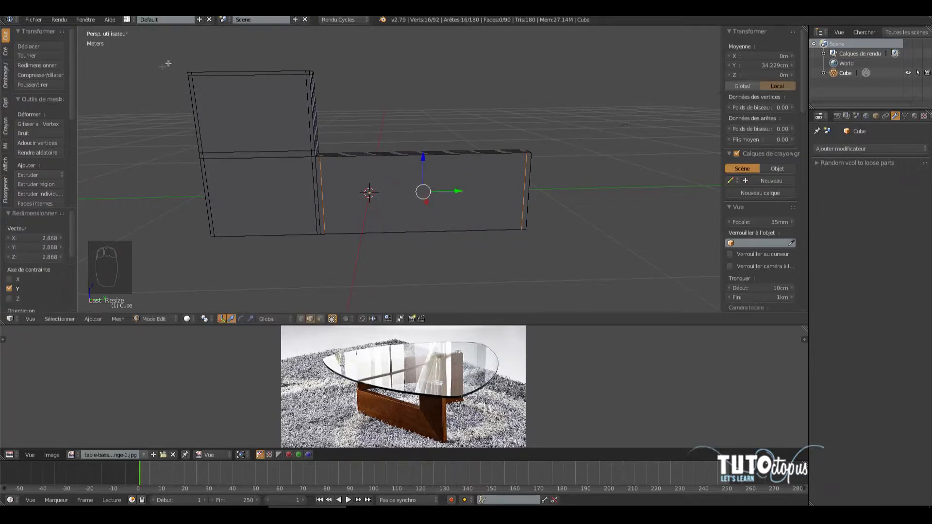
Step: Add two horizontal loop cuts along the full lower section and scale them about 2.79 along Z towards its edges
middle_click_drag(343, 137, 364, 174)
key("ctrl+r")
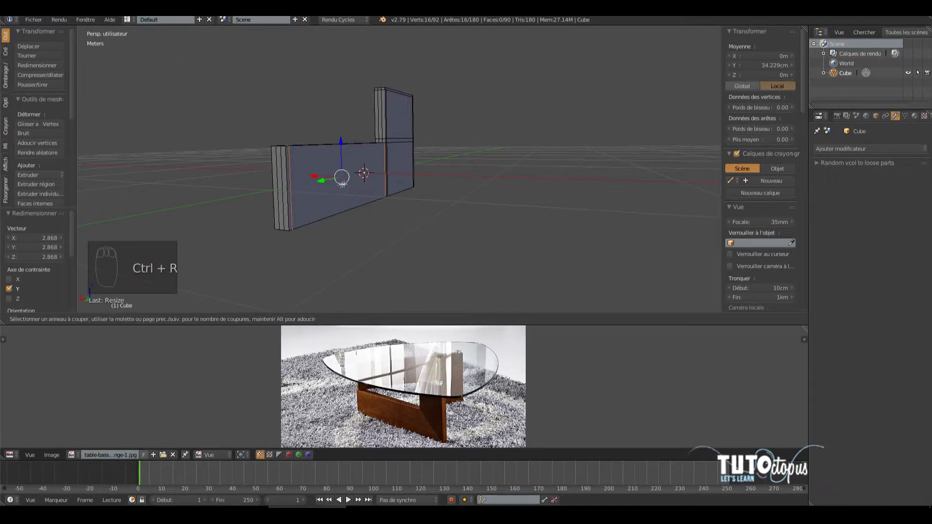
scroll(280, 175, "up", 1)
left_click(280, 175)
right_click(287, 169)
middle_click_drag(395, 202, 374, 210)
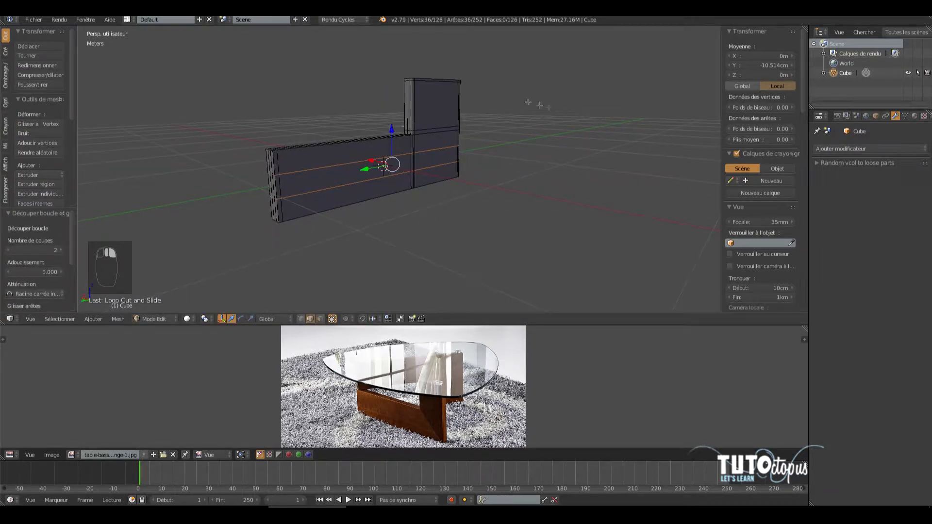
key("s")
key("z")
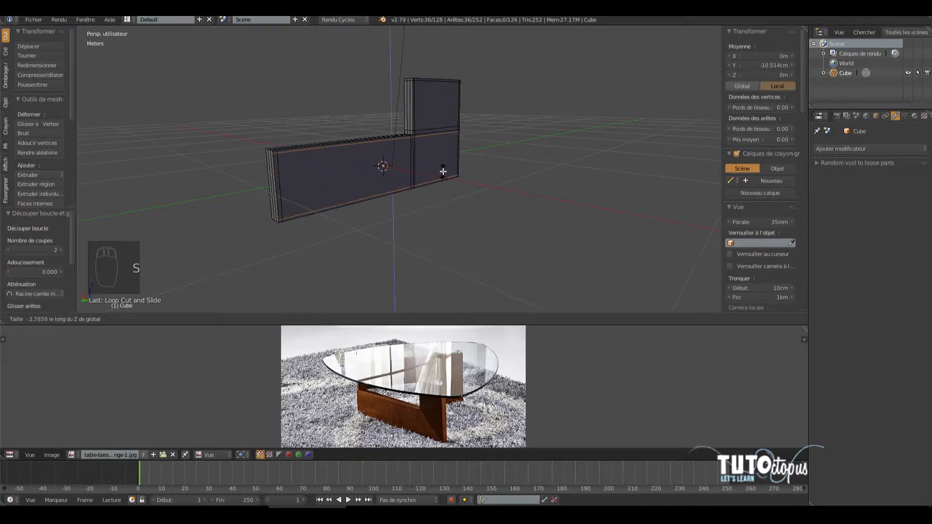
left_click(443, 171)
Step: Return to Object Mode and add a Subdivision Surface modifier to the leg
middle_click_drag(437, 171, 361, 124)
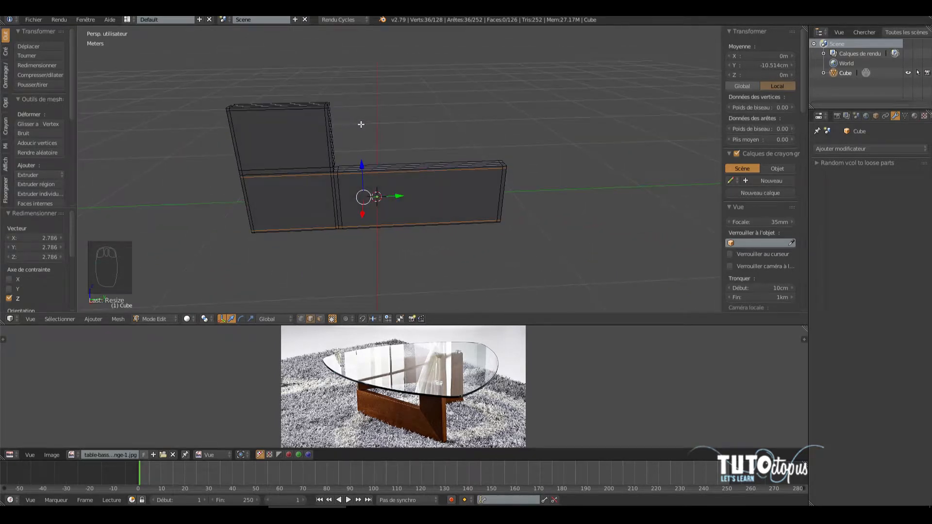
left_click(150, 319)
left_click(156, 308)
middle_click_drag(506, 199, 412, 204)
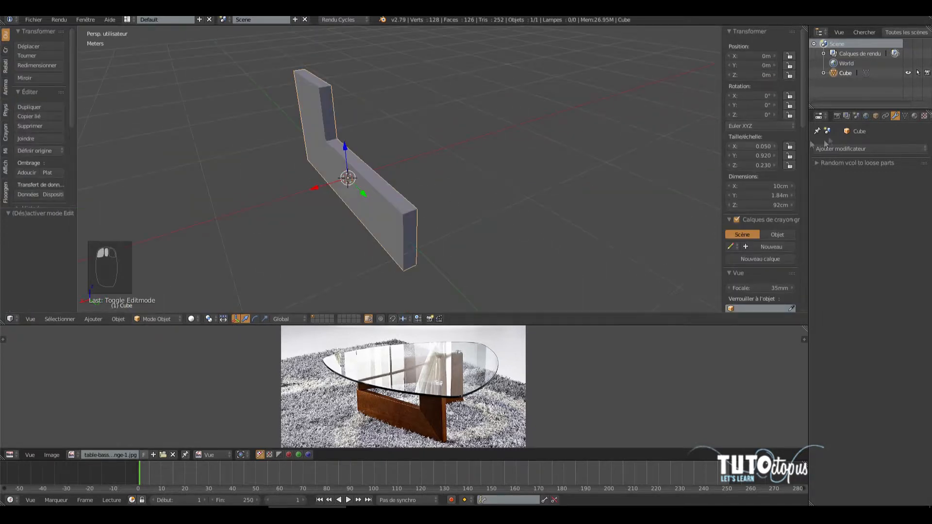
left_click(869, 149)
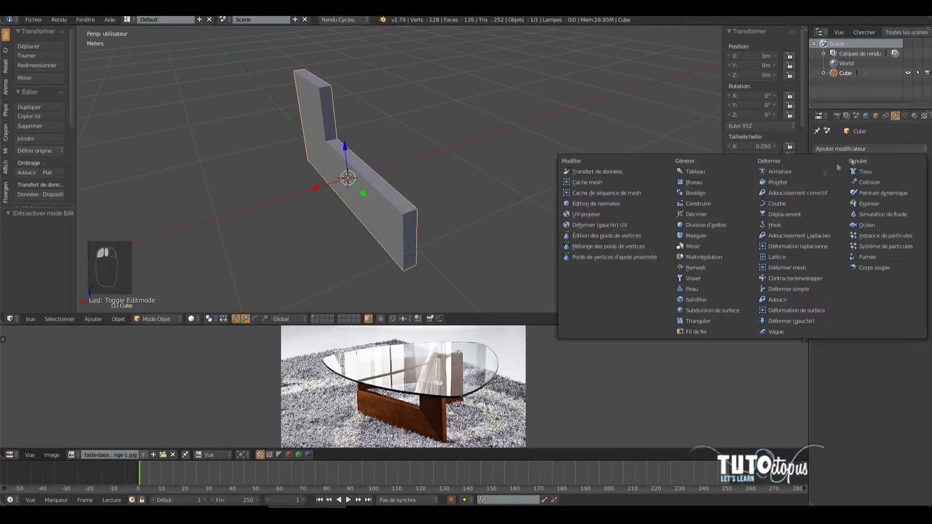
left_click(733, 310)
Step: Check the leg's rounded edges at higher subdivision levels, and set the modifier to 2 for View and 4 for Render
middle_click_drag(456, 226, 408, 206)
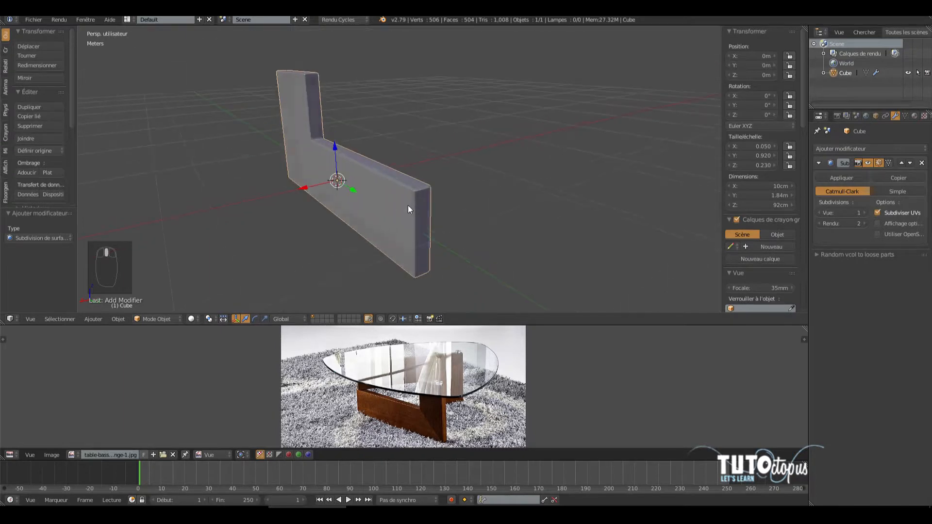
scroll(407, 205, "up", 2)
left_click(864, 213)
left_click(864, 212)
middle_click_drag(384, 205, 295, 172)
scroll(293, 173, "up", 7)
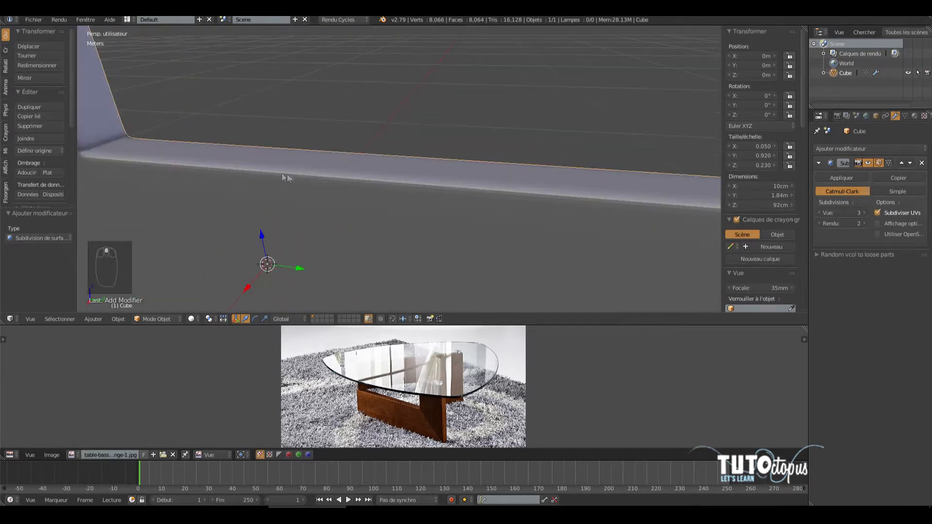
middle_click_drag(191, 159, 367, 150)
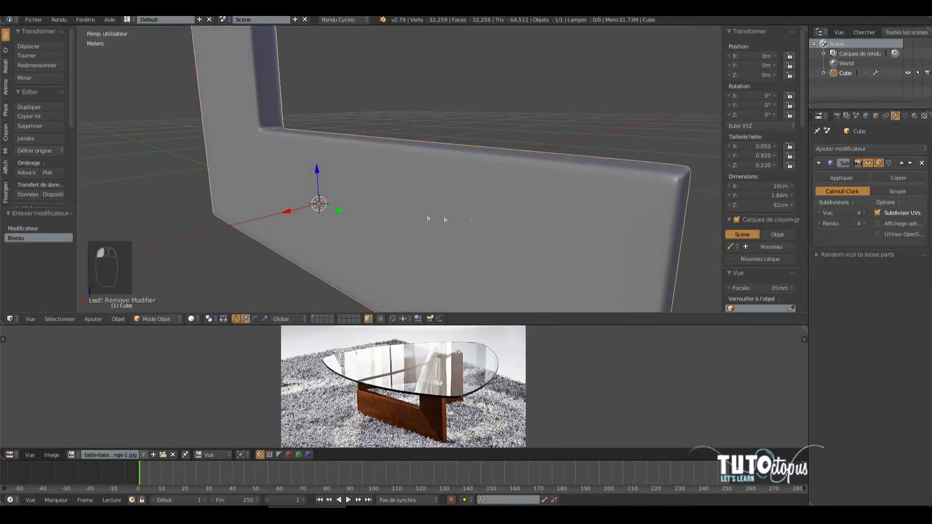
scroll(444, 219, "down", 8)
middle_click_drag(444, 219, 280, 143)
scroll(275, 147, "up", 3)
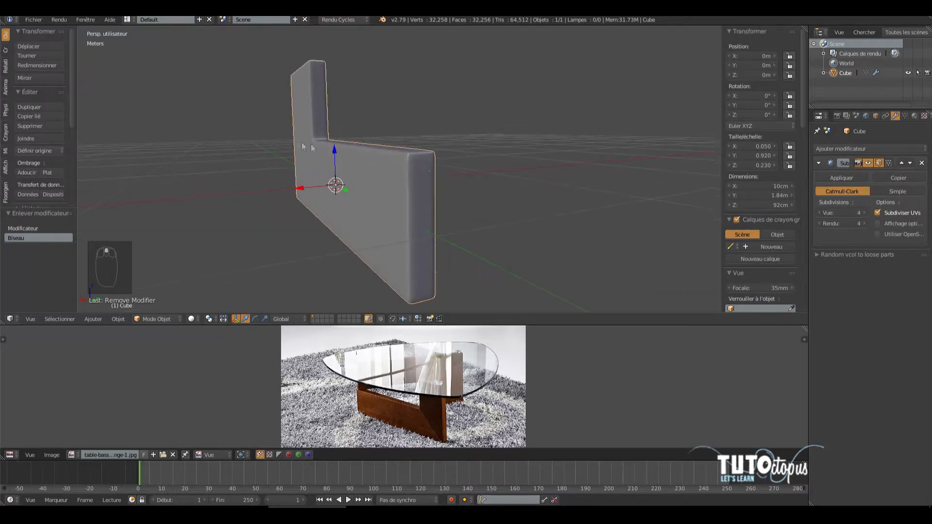
left_click(819, 213)
left_click(819, 213)
Step: Duplicate the leg and move the copy about -1.1 m along X
middle_click_drag(656, 197, 353, 193)
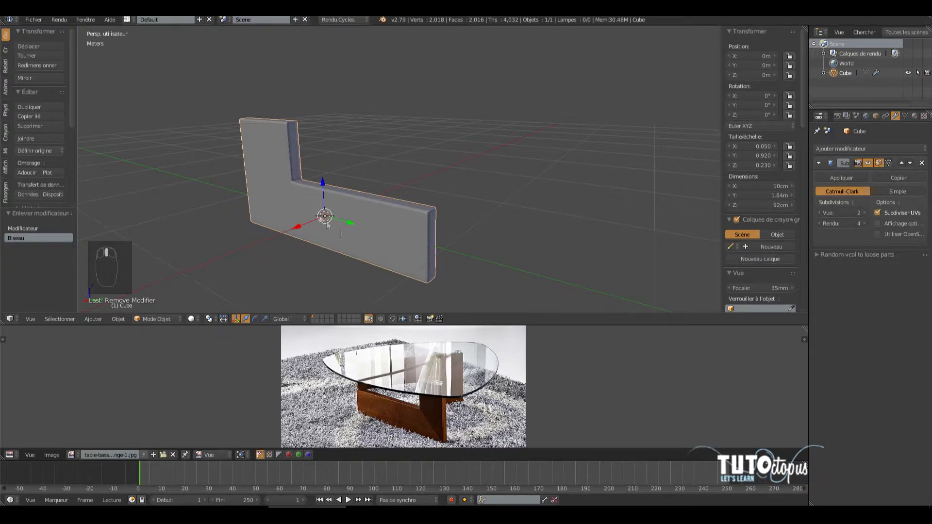
middle_click_drag(382, 221, 363, 220)
scroll(366, 224, "down", 2)
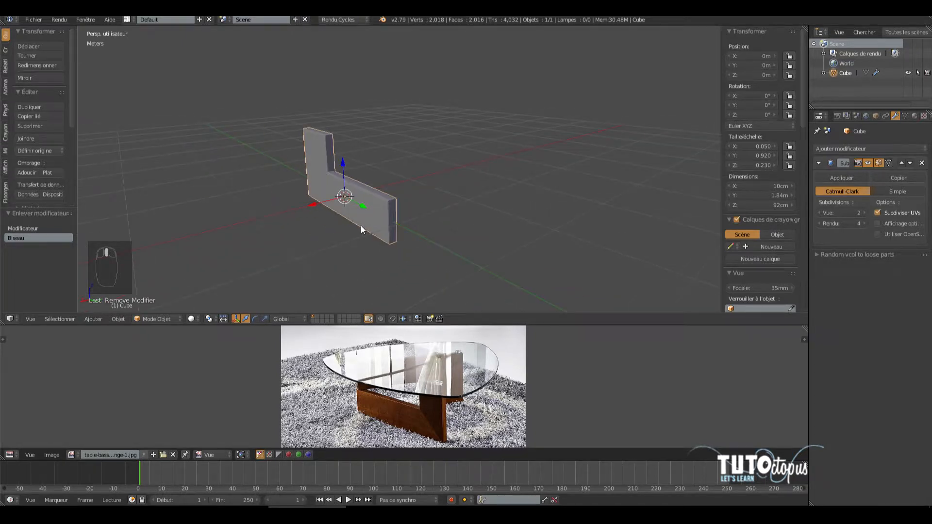
key("shift+d")
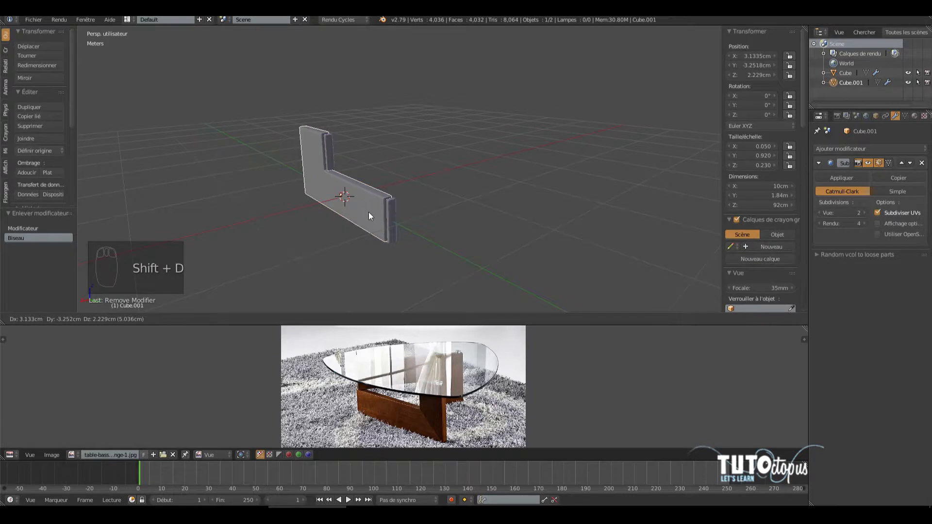
key("x")
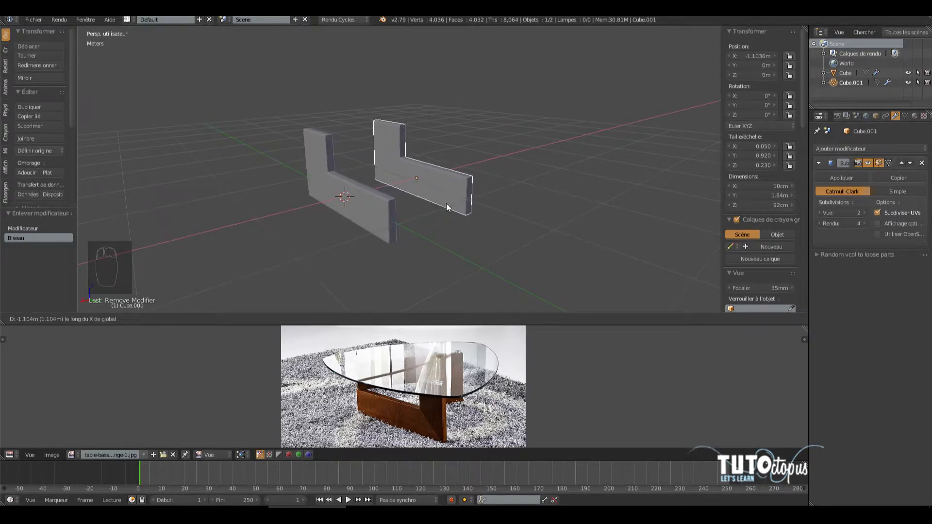
left_click(447, 203)
Step: Turn the duplicated leg upside down by rotating it -180° around the X axis
middle_click_drag(447, 203, 413, 246)
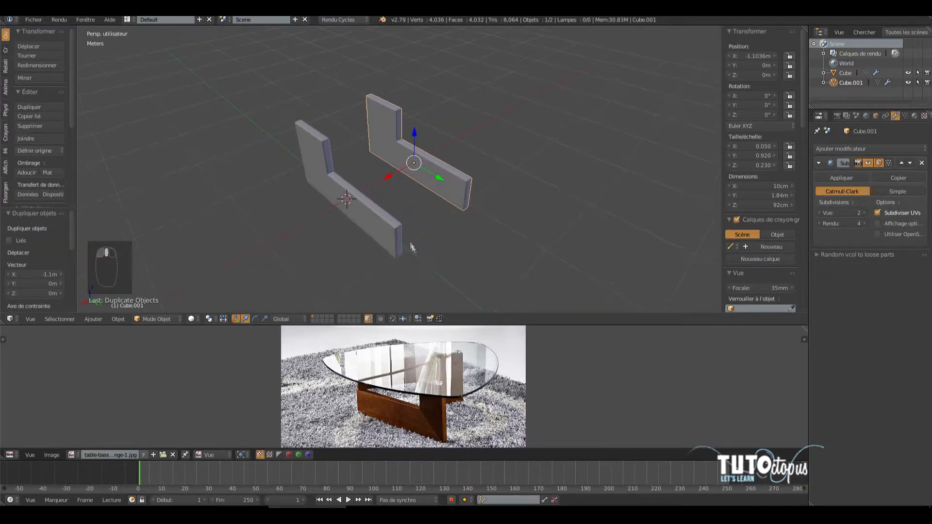
left_click(256, 319)
left_click_drag(424, 139, 342, 291)
left_click(49, 237)
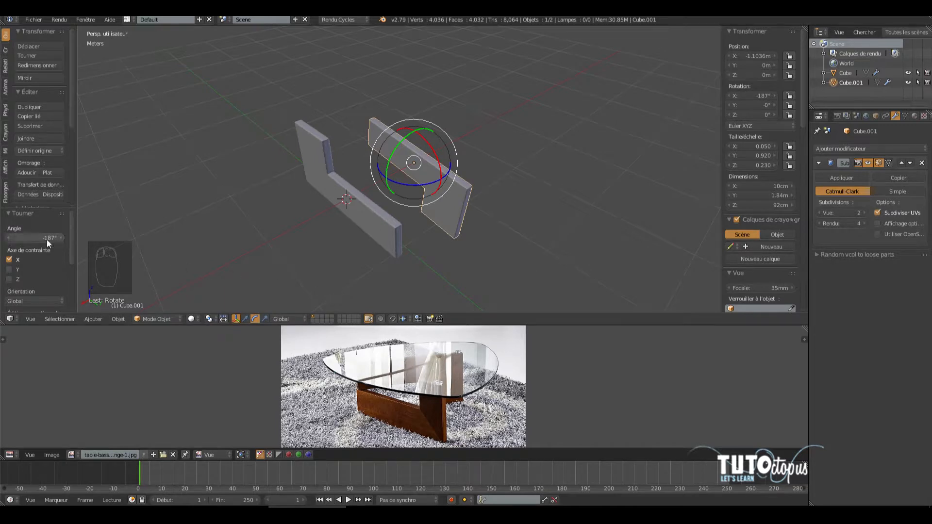
key("BackSpace")
type("-180")
key("Return")
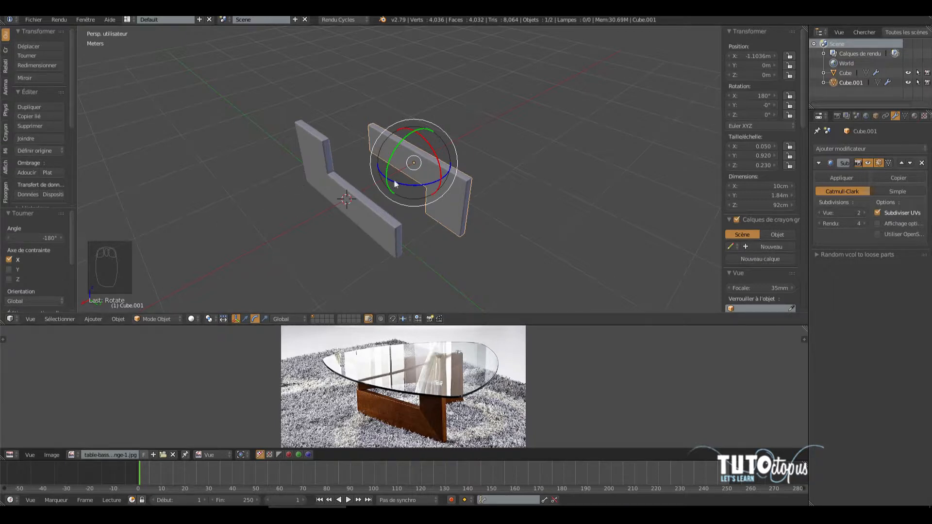
Step: Rotate the duplicated leg 90° around the Z axis
left_click_drag(395, 180, 199, 211)
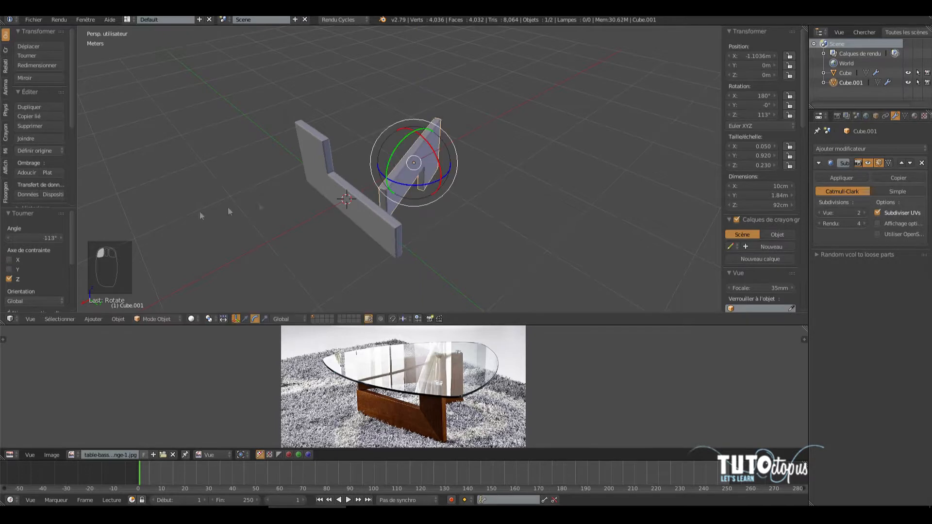
left_click(48, 236)
type("90")
key("Return")
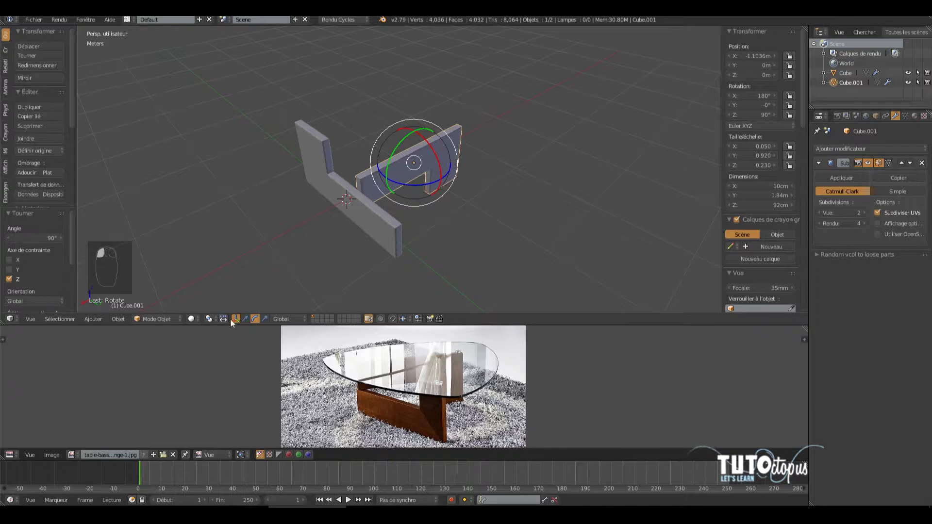
Step: Switch to the move manipulator and raise the duplicated leg about 1.22 m along Z
left_click(246, 319)
middle_click_drag(463, 229, 477, 217)
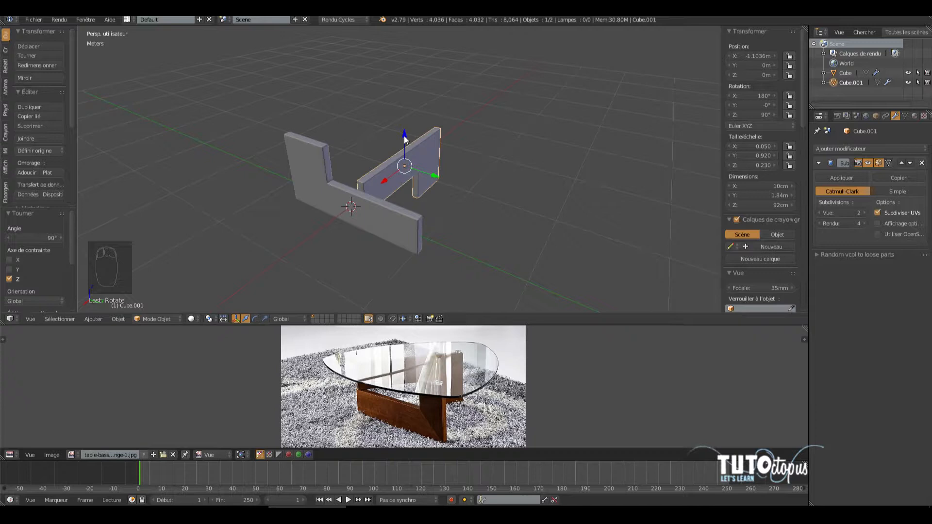
middle_click_drag(450, 197, 424, 151)
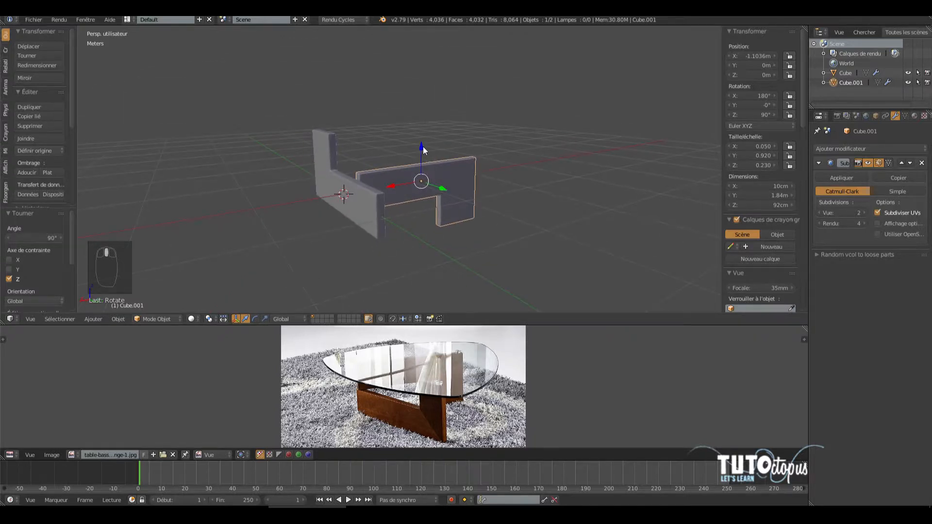
left_click_drag(421, 151, 419, 53)
middle_click_drag(419, 54, 366, 176)
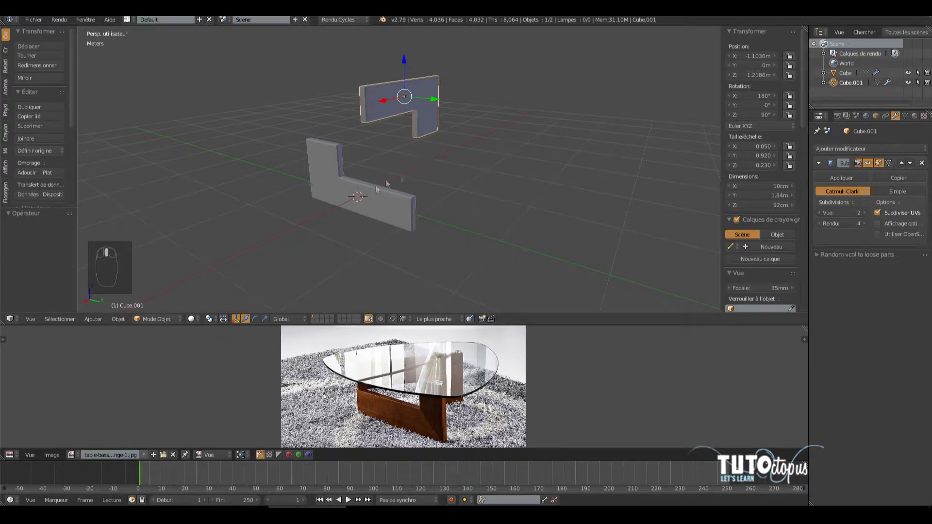
Step: In front orthographic wireframe view, move the duplicated leg about 23.2 cm along X and -74.1 cm along Z to meet the first leg
left_click(30, 319)
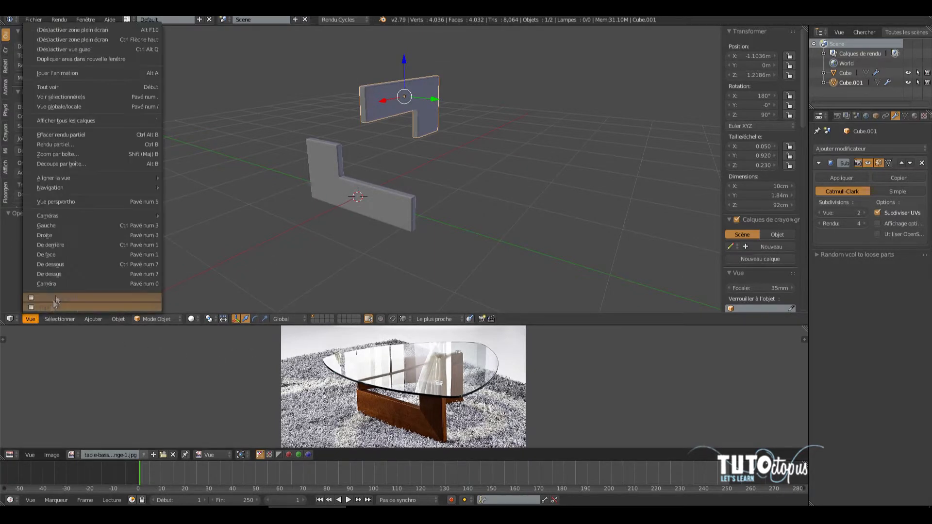
left_click(52, 254)
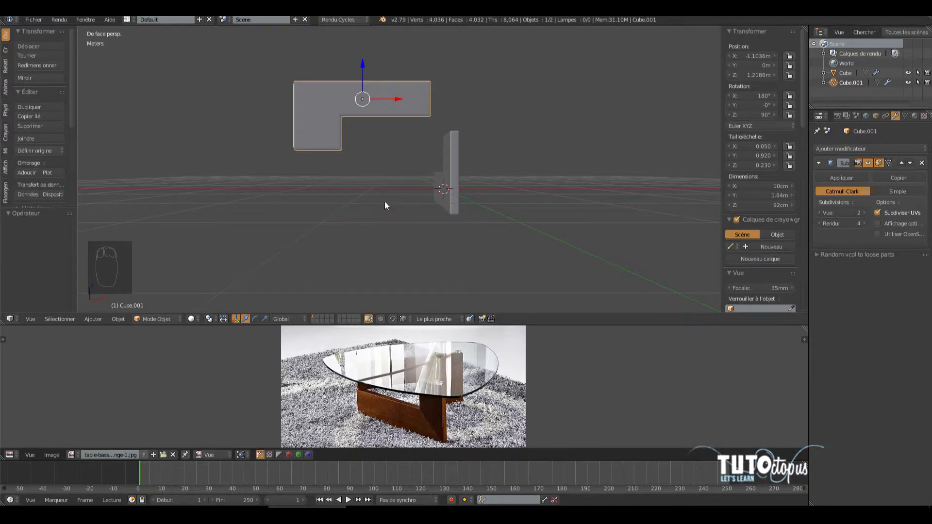
key("KP_5")
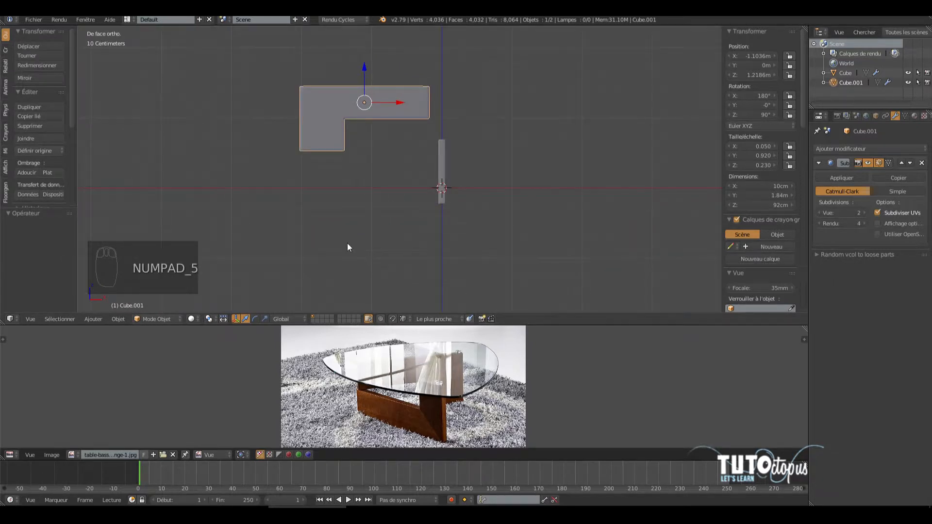
left_click(194, 318)
left_click(197, 296)
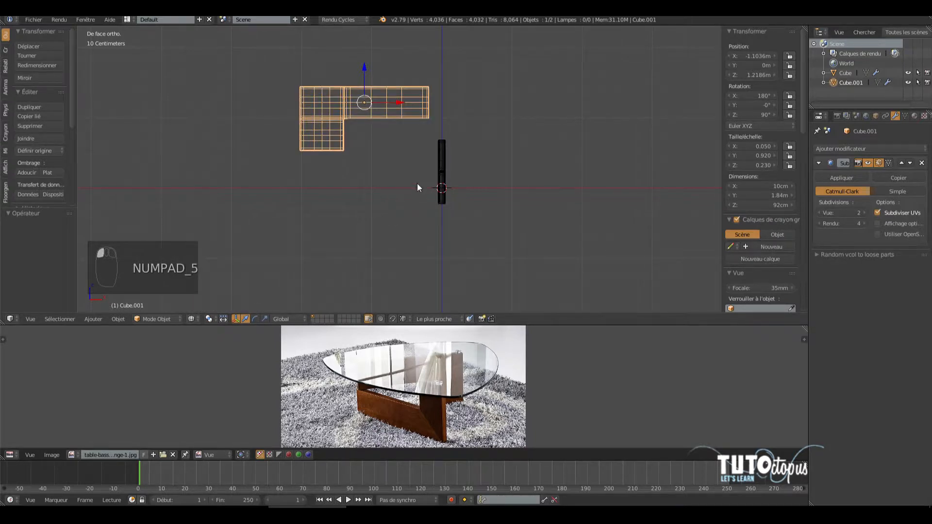
scroll(411, 214, "up", 3)
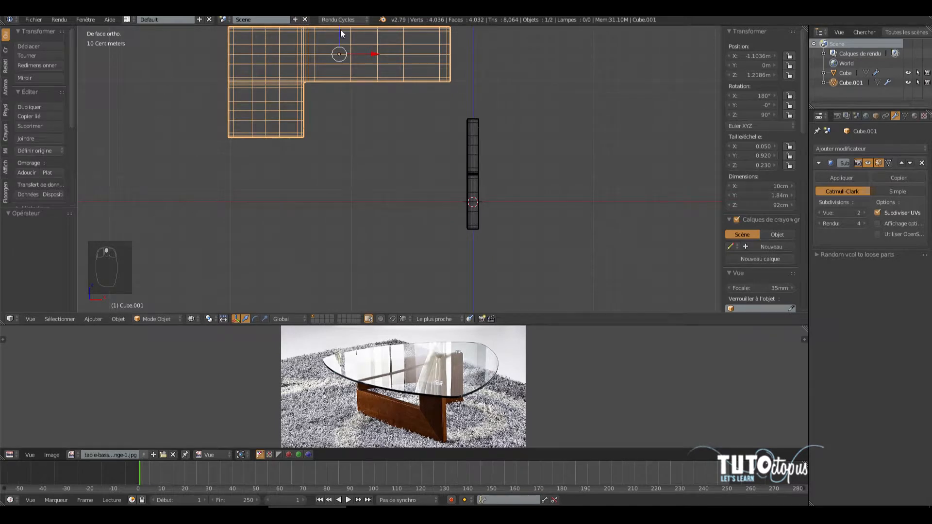
key("g")
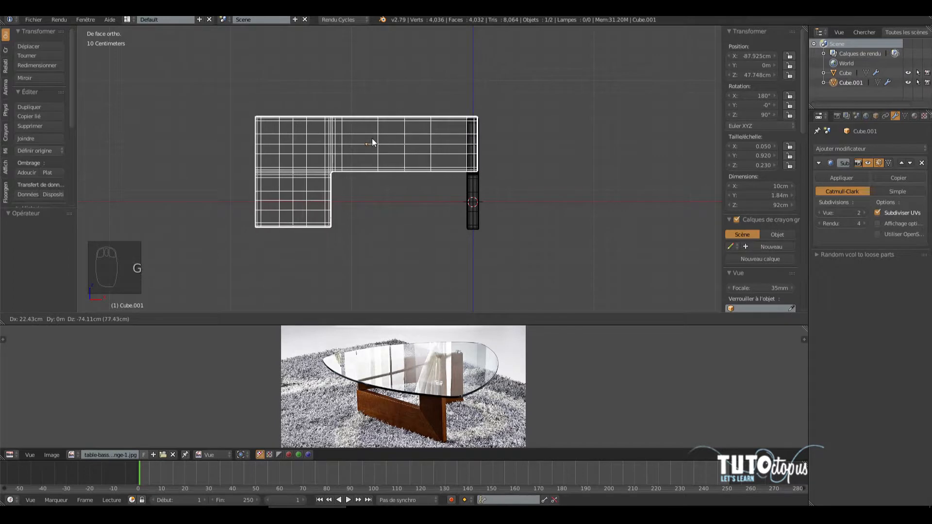
left_click(373, 138)
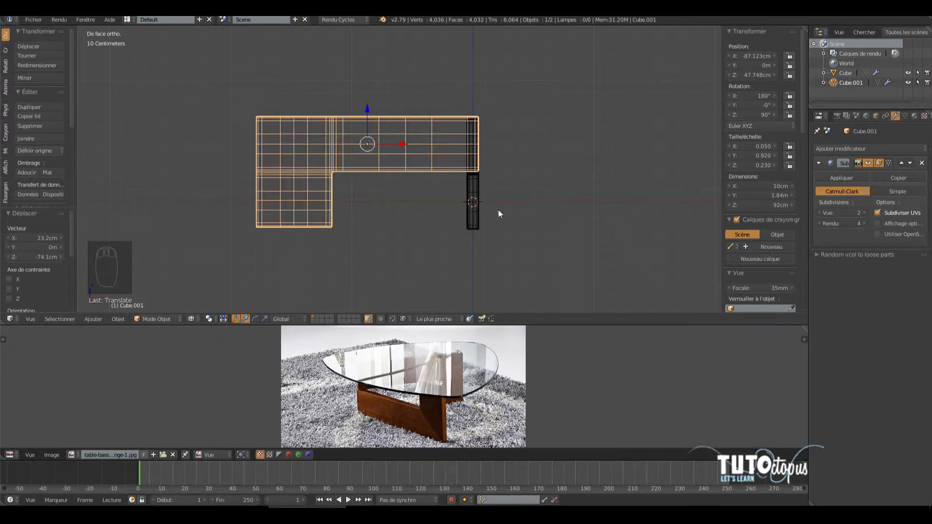
Step: Fine-align the duplicated leg's lower edge with the first leg's top edge by moving it about 0.5 mm along X and -1.4 cm along Z
scroll(496, 221, "up", 3)
middle_click_drag(521, 172, 430, 181, "shift")
scroll(365, 180, "up", 8)
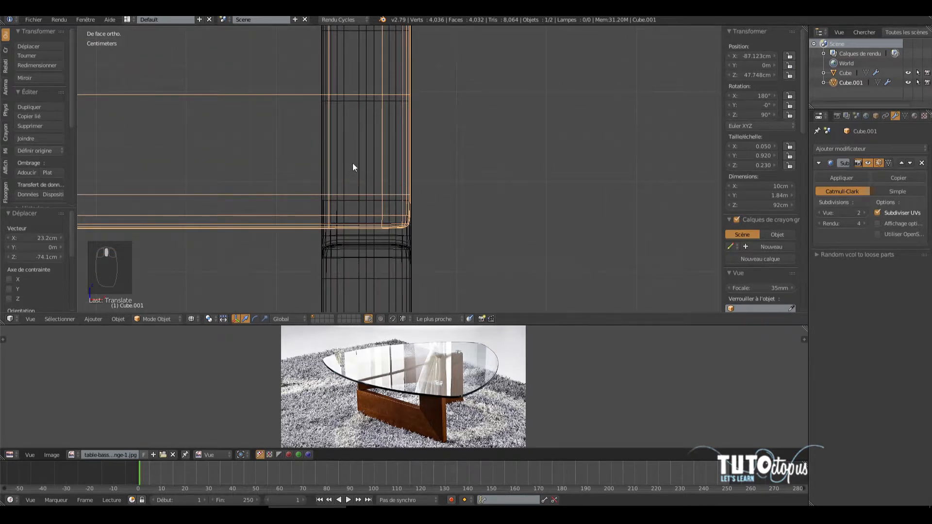
key("g")
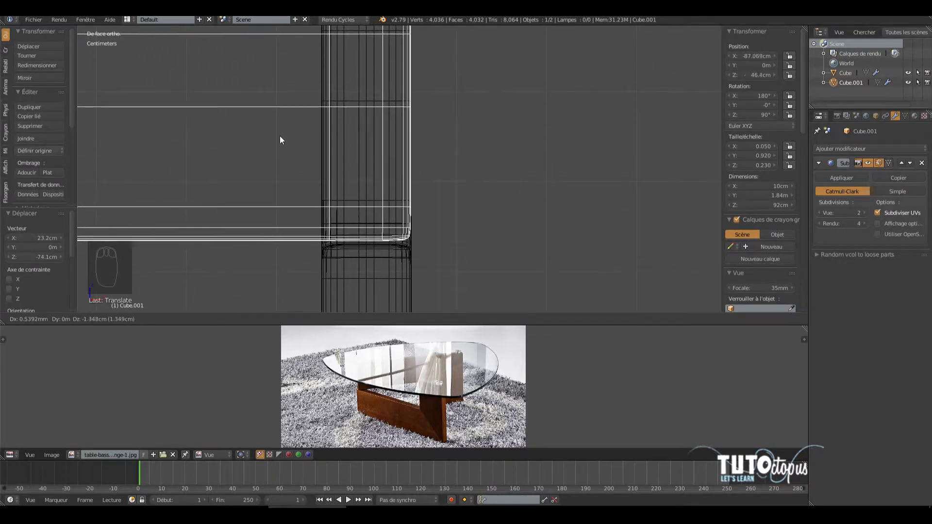
left_click(280, 136)
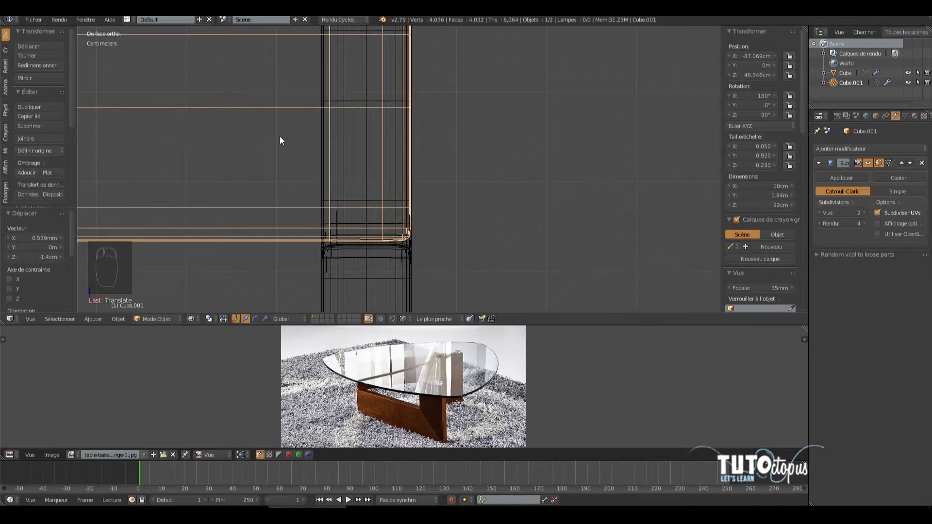
Step: Return to perspective view with solid shading and move the duplicated leg about 86.5 cm along Y to the first leg's far end
scroll(345, 176, "down", 4)
scroll(345, 177, "down", 6)
key("KP_5")
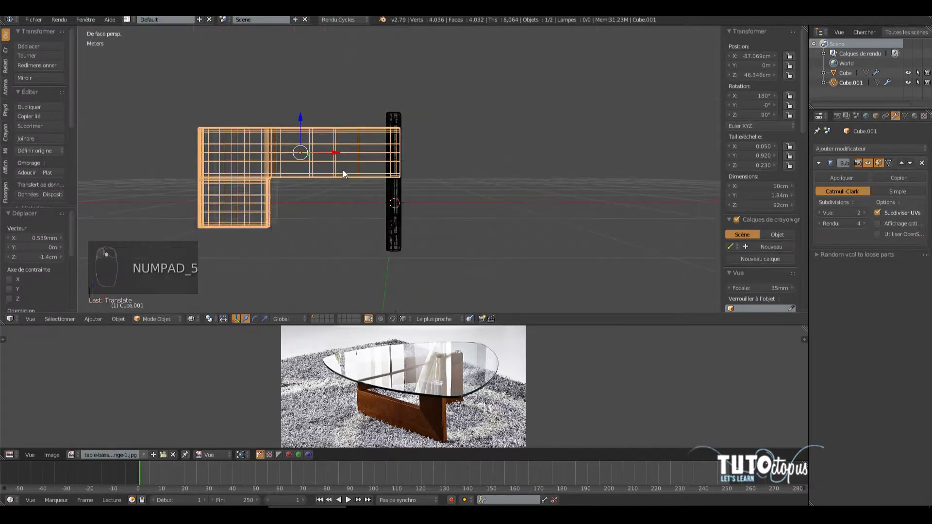
middle_click_drag(313, 179, 332, 203)
left_click(192, 319)
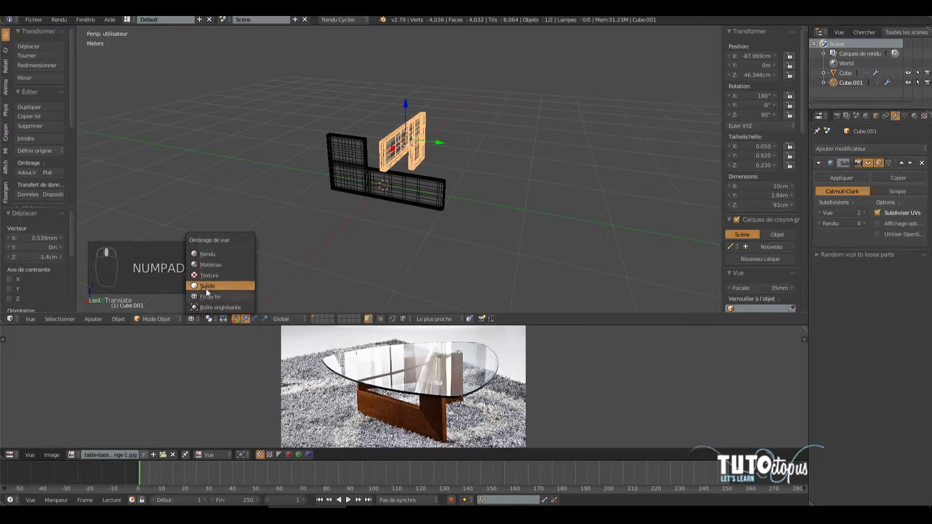
left_click(209, 289)
left_click_drag(436, 151, 487, 149)
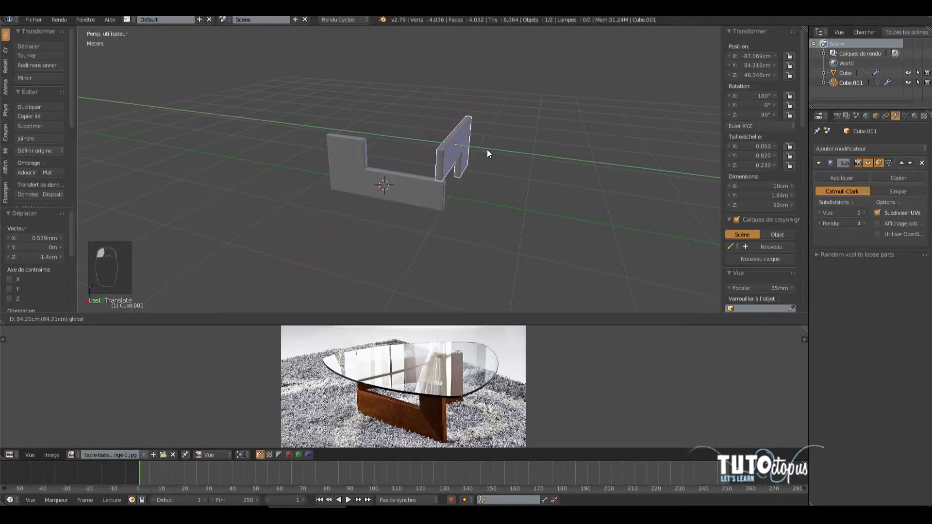
left_click_drag(488, 150, 488, 148)
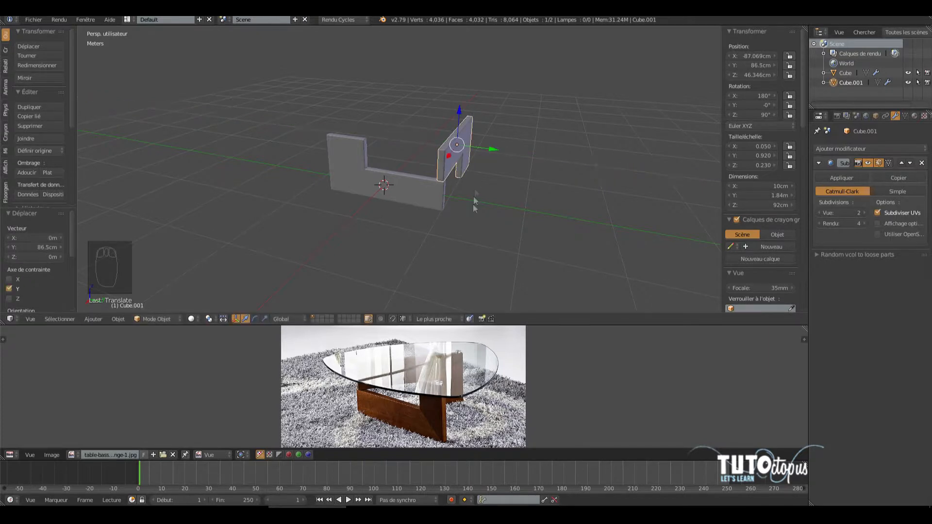
Step: Fine-tune the duplicated leg along Y to about 86.8 cm so its end lines up with the first leg's end
scroll(471, 216, "up", 4)
middle_click_drag(480, 217, 366, 221)
left_click_drag(535, 186, 539, 190)
scroll(390, 232, "up", 2)
middle_click_drag(389, 232, 412, 210)
scroll(505, 213, "up", 2)
left_click_drag(494, 31, 490, 32)
Step: Examine the joint between the two legs from several sides
middle_click_drag(527, 138, 469, 250)
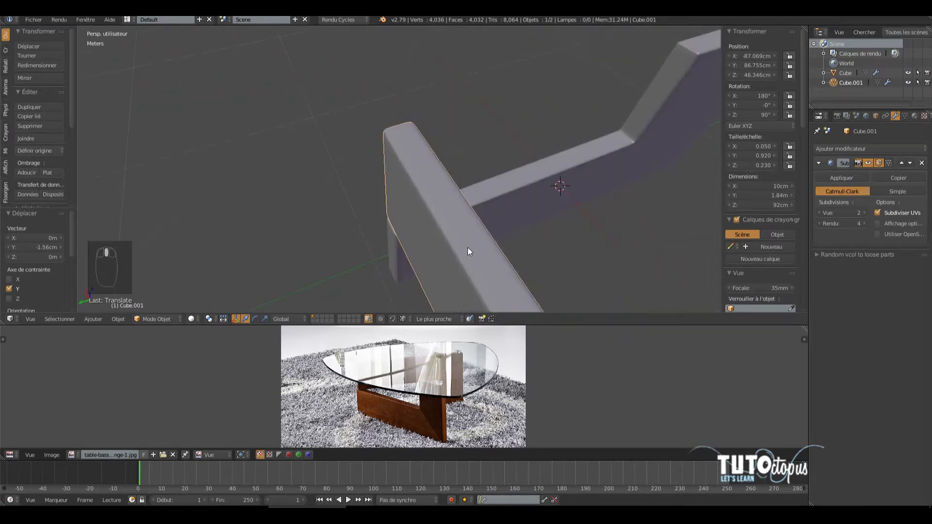
scroll(468, 250, "down", 3)
middle_click_drag(535, 264, 435, 214)
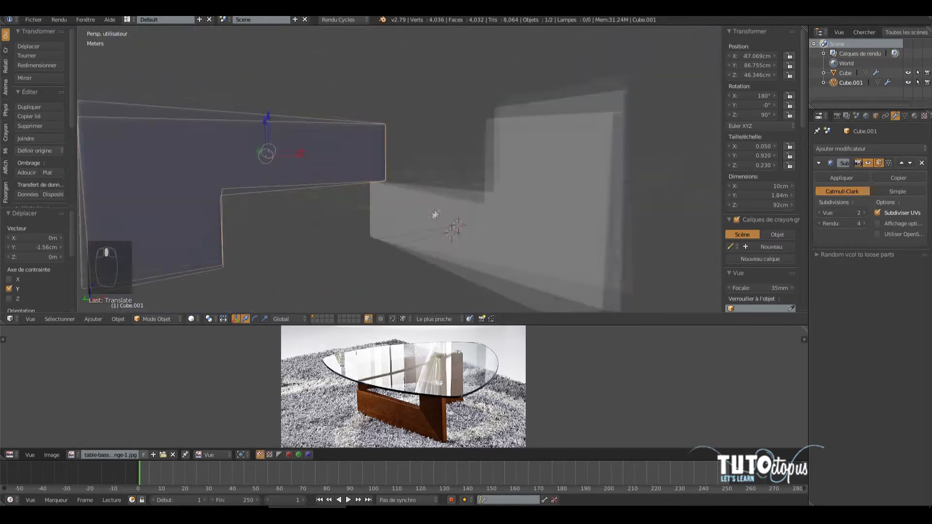
scroll(435, 215, "down", 6)
middle_click_drag(365, 210, 342, 230)
scroll(426, 179, "up", 7)
middle_click_drag(431, 193, 408, 200)
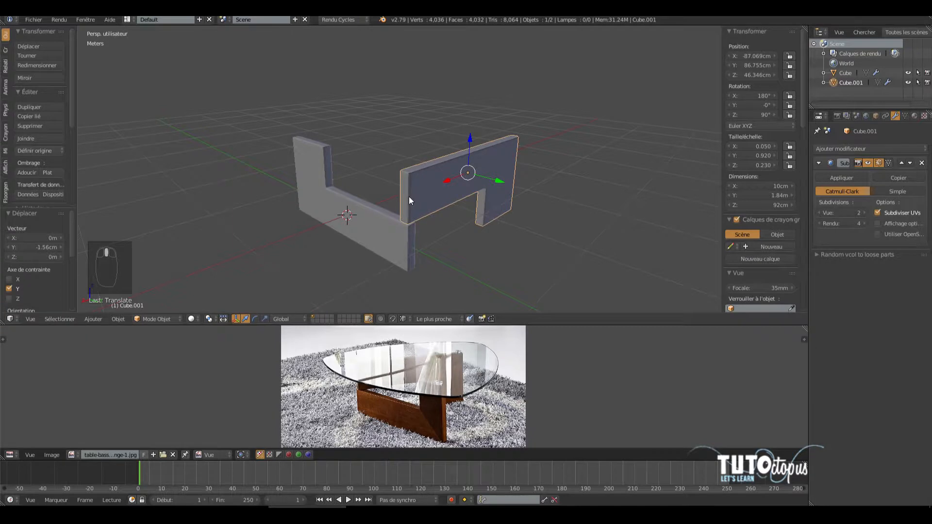
Step: Rename the original leg as pied1 and the duplicated leg as pied2
right_click(331, 185)
double_click(845, 73)
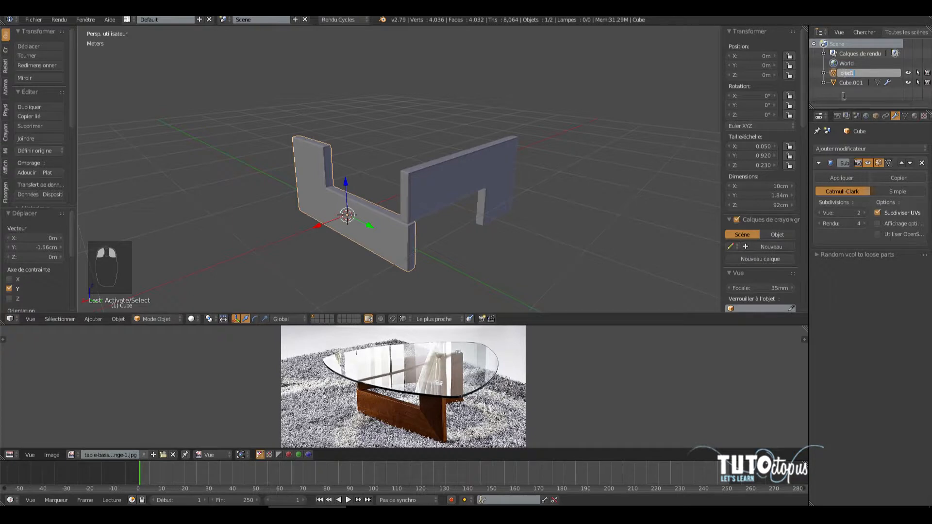
key("Return")
double_click(853, 73)
type("p")
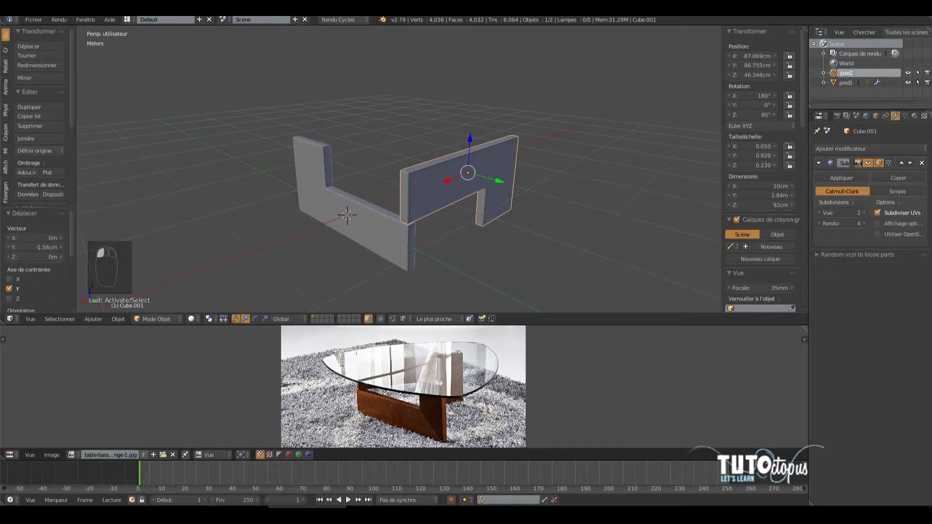
type("ied2")
key("Return")
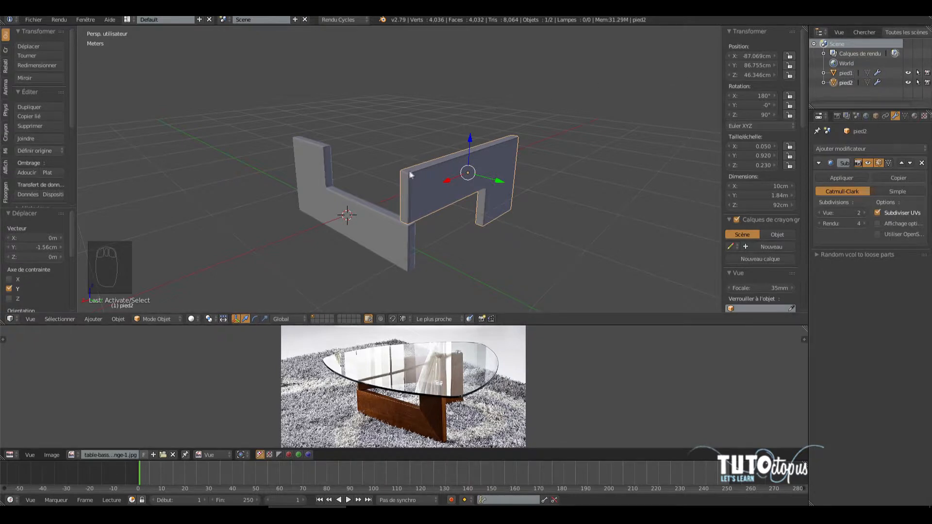
Step: Add a cylinder mesh to the scene
middle_click_drag(386, 145, 296, 181)
scroll(296, 182, "down", 4)
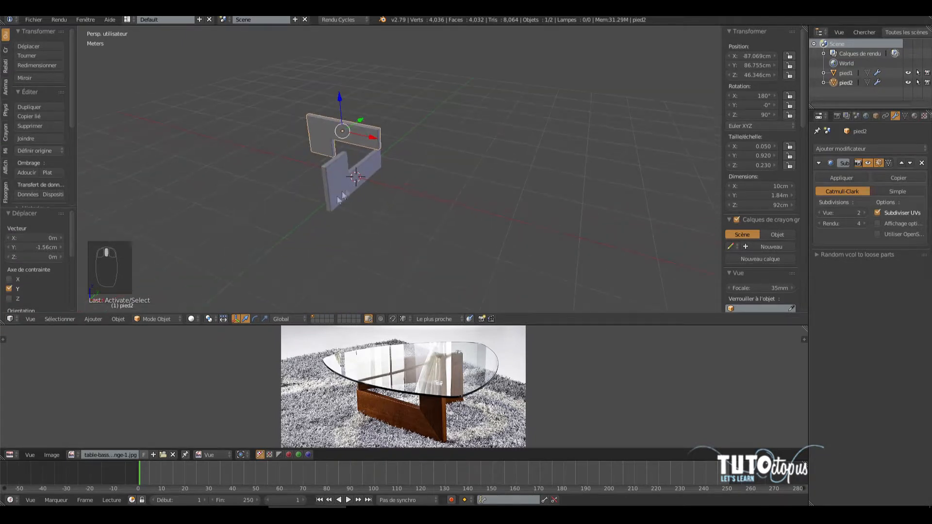
left_click(94, 319)
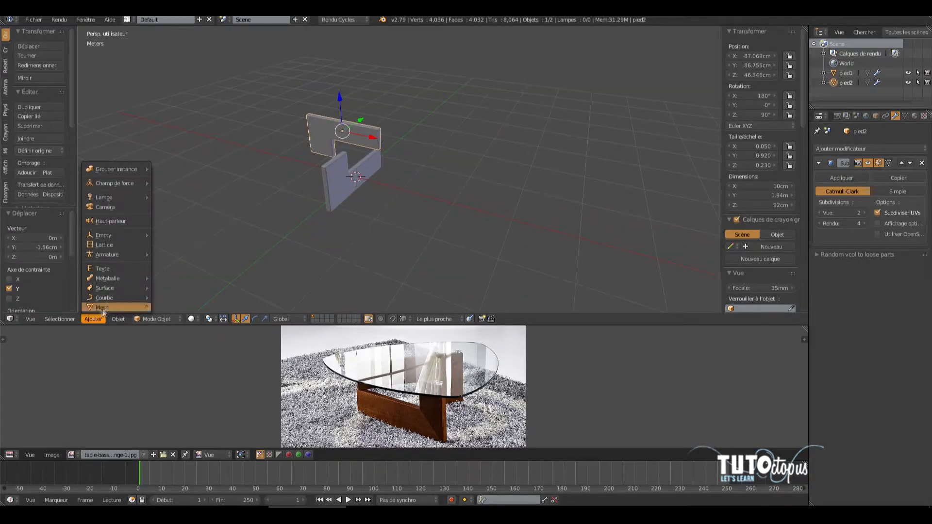
mouse_move(102, 313)
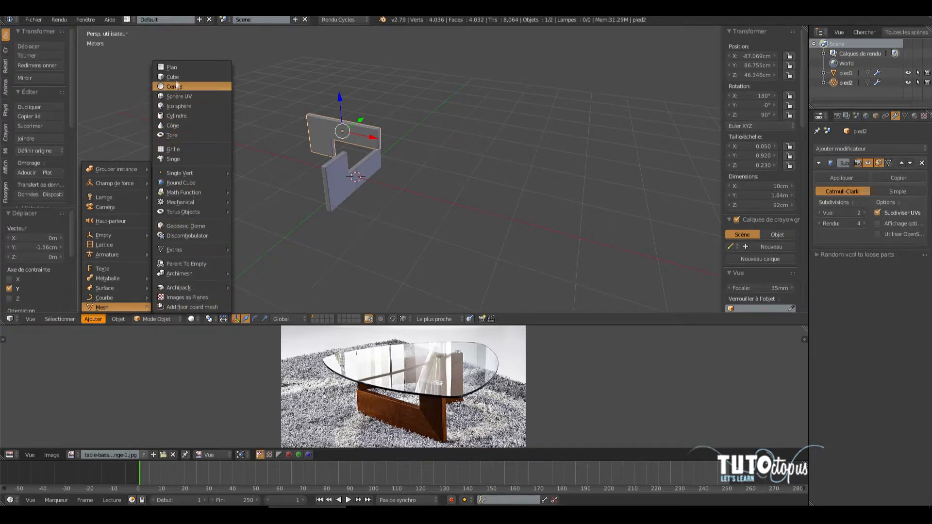
left_click(176, 115)
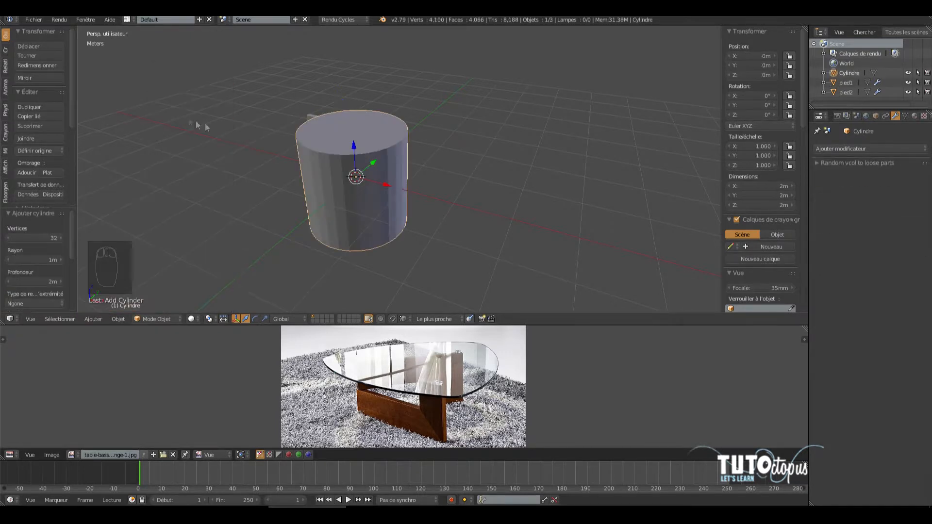
Step: Set the cylinder's radius to 5 cm and its depth to 4 cm
scroll(391, 195, "up", 4)
middle_click_drag(391, 195, 337, 201)
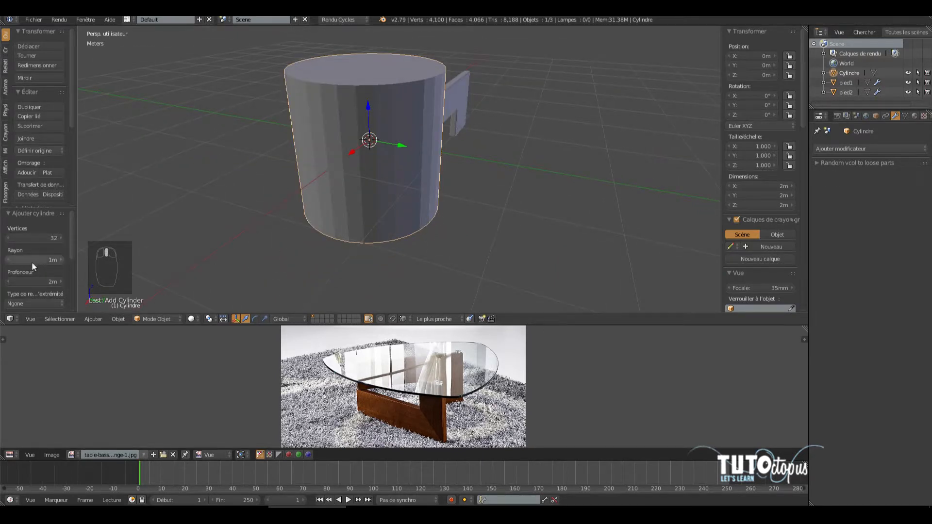
left_click(54, 259)
key("Return")
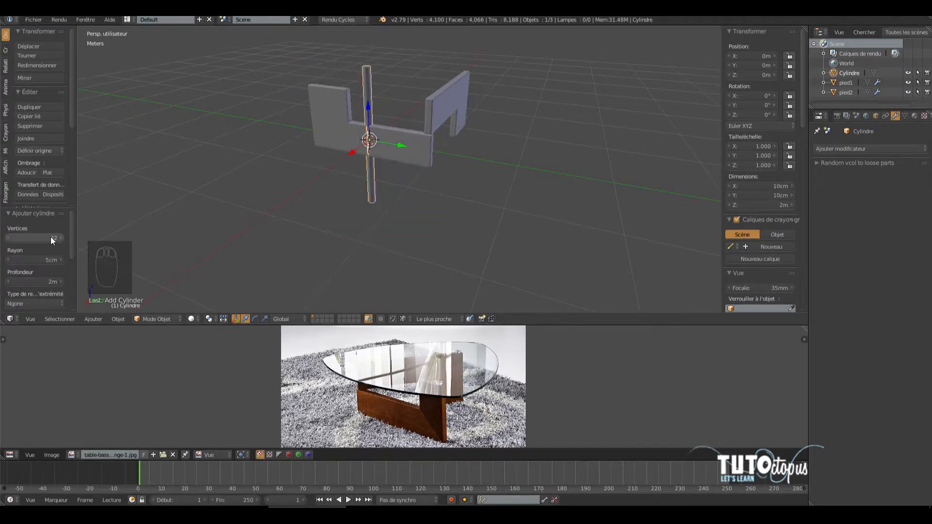
left_click(46, 281)
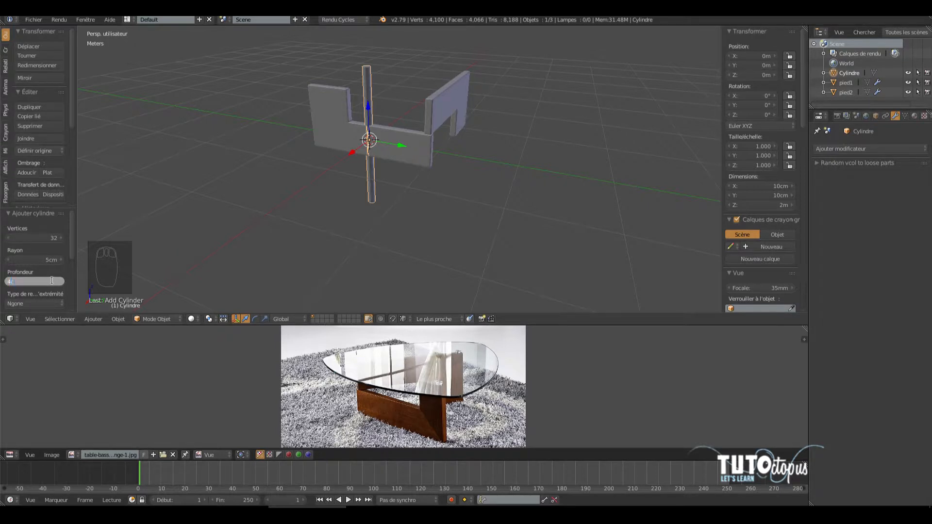
type("4cm")
key("Return")
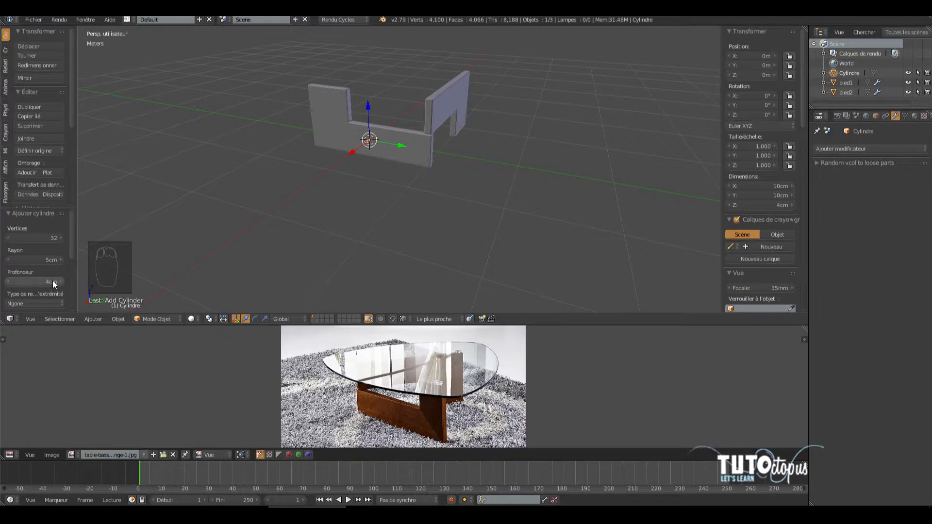
Step: Raise the cylinder about 74 cm along Z, out of the first leg
scroll(384, 130, "up", 5)
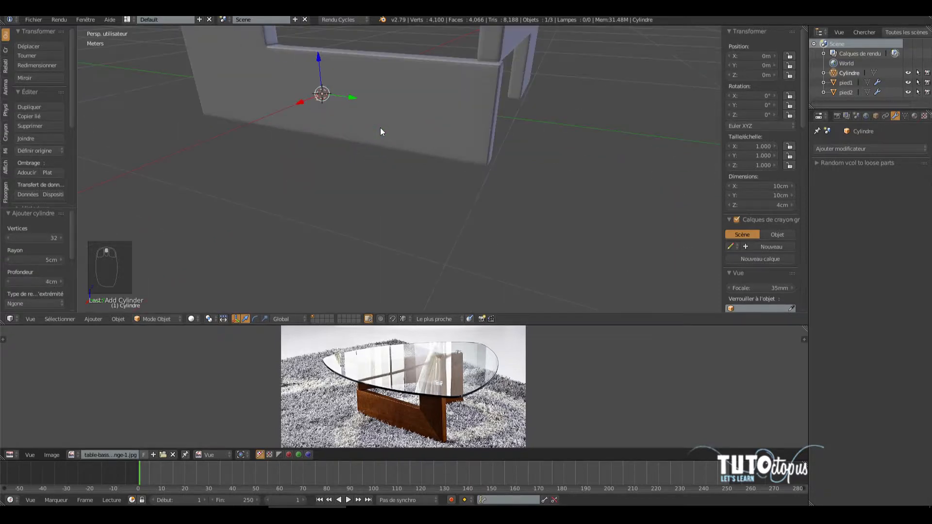
middle_click_drag(401, 91, 492, 205)
left_click_drag(483, 208, 517, 82)
middle_click_drag(518, 82, 426, 163)
Step: Enable snapping and move the cylinder onto the top surface of the nearest leg, at a height of 71 cm
left_click(393, 319)
left_click(392, 319)
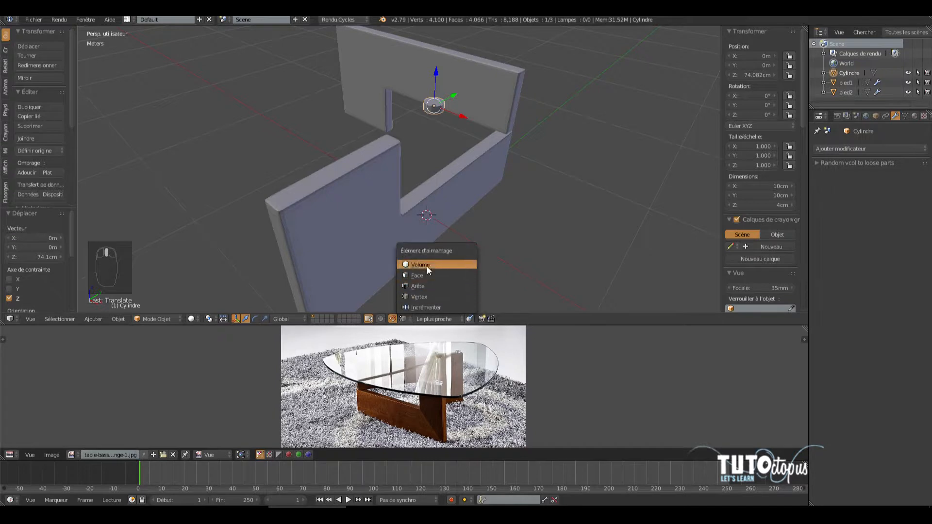
left_click(427, 267)
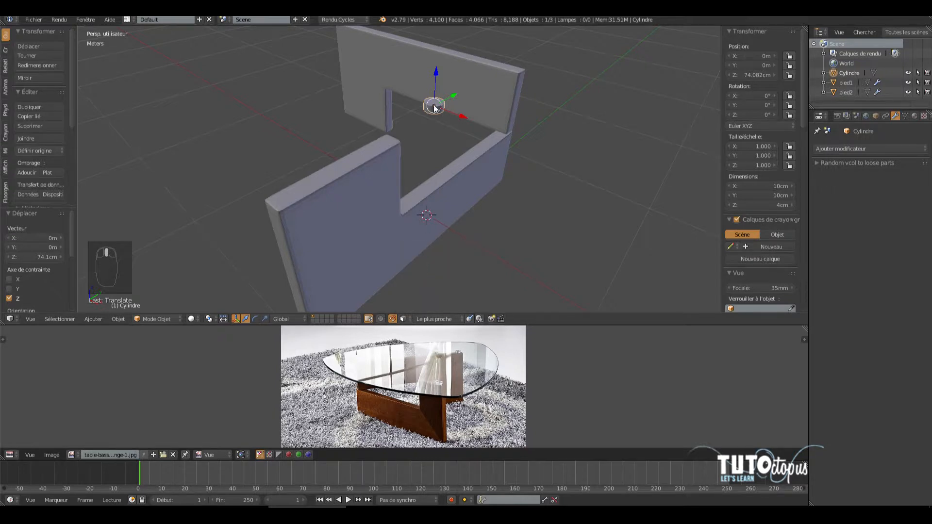
key("g")
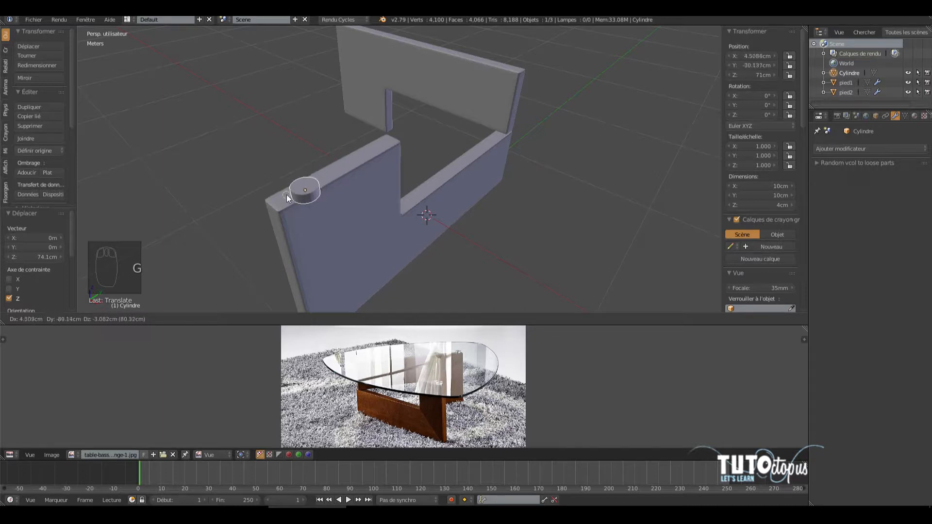
left_click(288, 198)
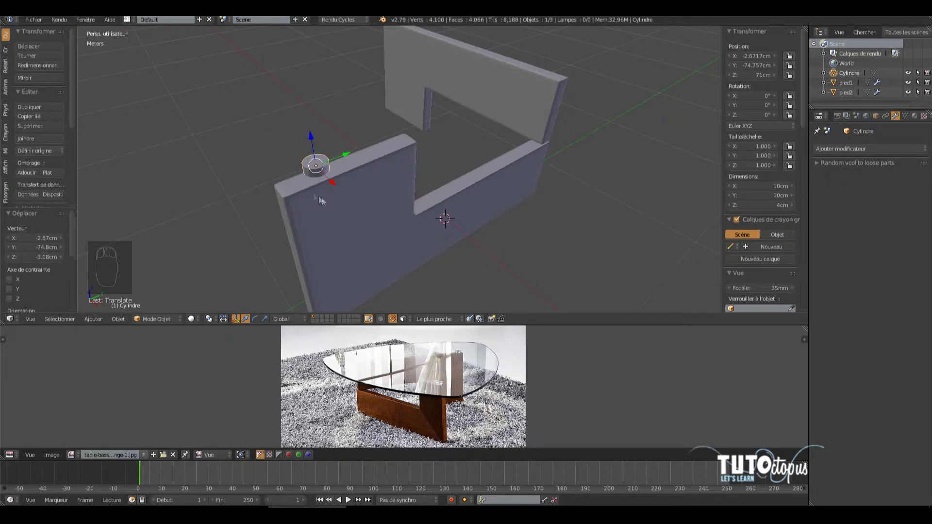
Step: Shift the cylinder towards the outer end of the leg's top edge, to about X -0.09 cm and Y -84.5 cm
scroll(317, 200, "up", 2)
middle_click_drag(307, 204, 276, 164)
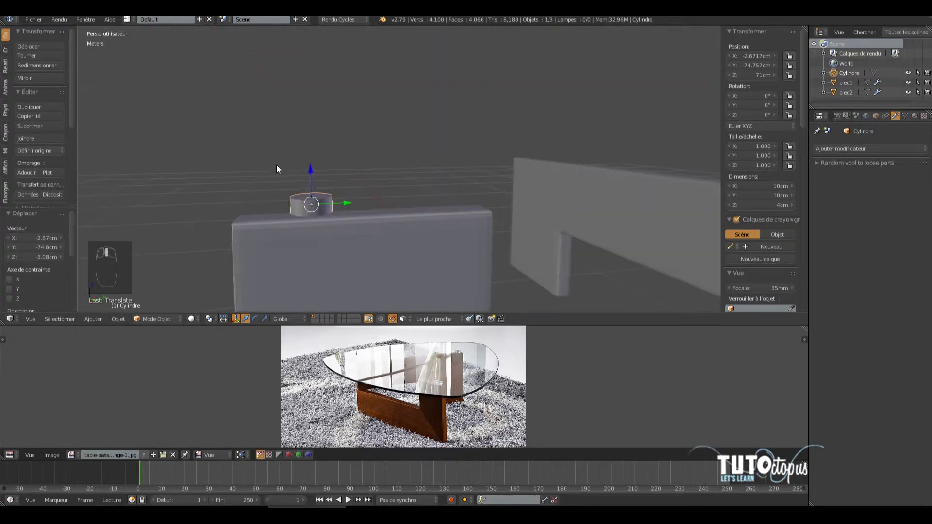
middle_click_drag(328, 214, 450, 148)
scroll(400, 192, "up", 3)
scroll(400, 192, "up", 2)
scroll(369, 208, "up", 1)
middle_click_drag(321, 187, 369, 213)
middle_click_drag(270, 183, 401, 187, "shift")
scroll(366, 200, "down", 3)
middle_click_drag(266, 211, 381, 174, "shift")
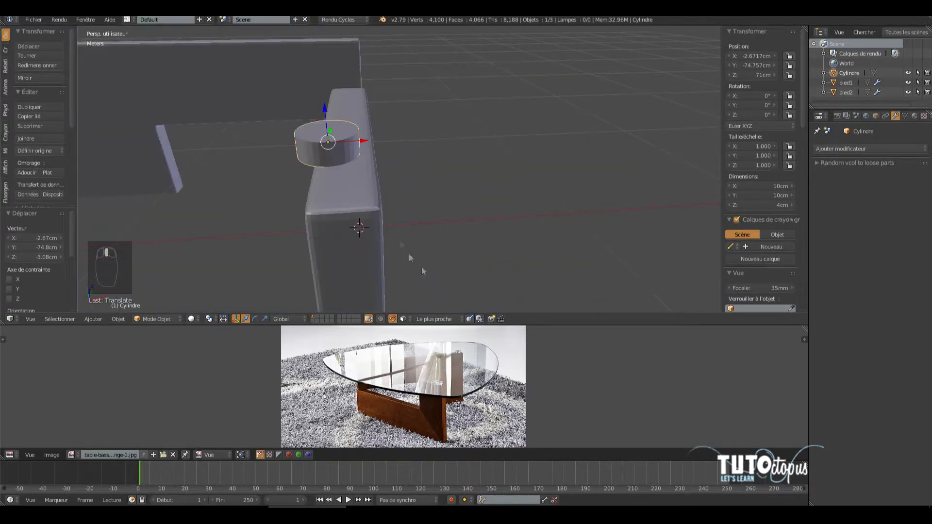
left_click_drag(331, 131, 376, 167)
Step: Using a top orthographic wireframe view, centre the cylinder across the leg at X 0 and Y about -85.1 cm, then restore solid perspective display
left_click(32, 319)
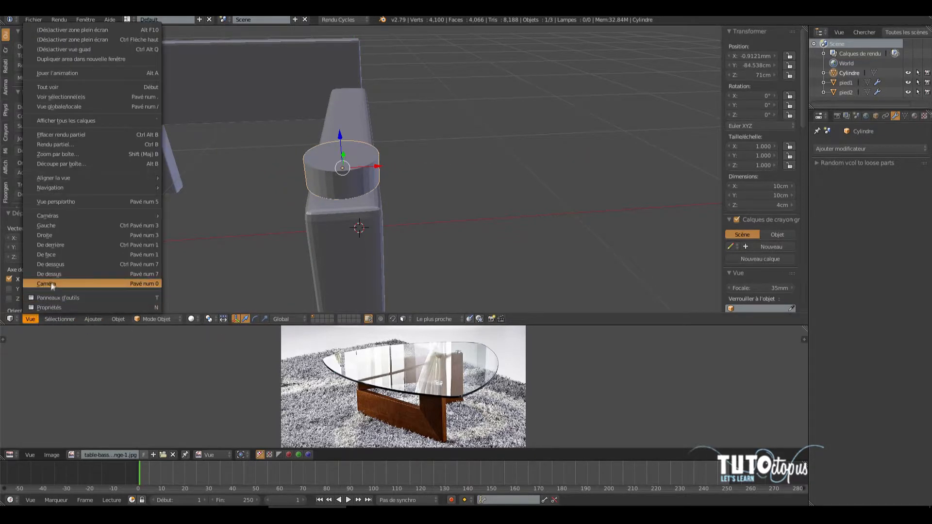
left_click(66, 274)
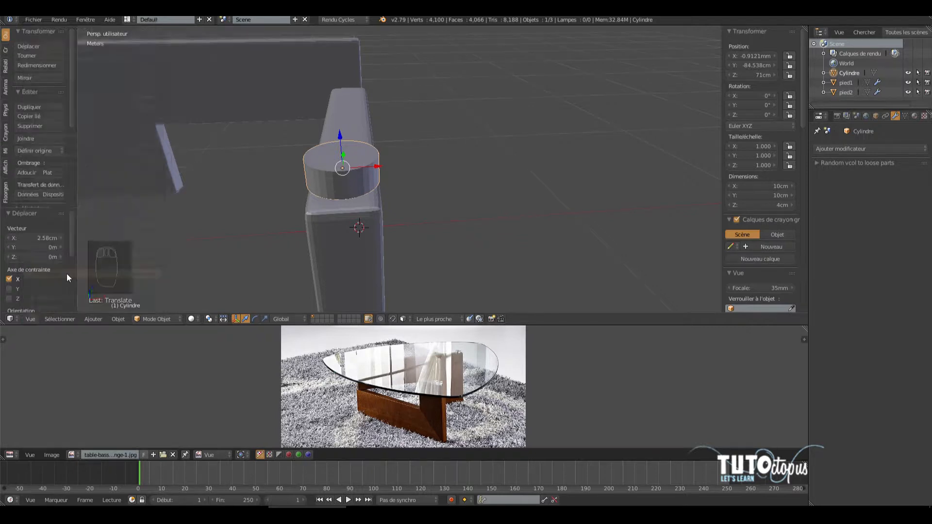
key("KP_5")
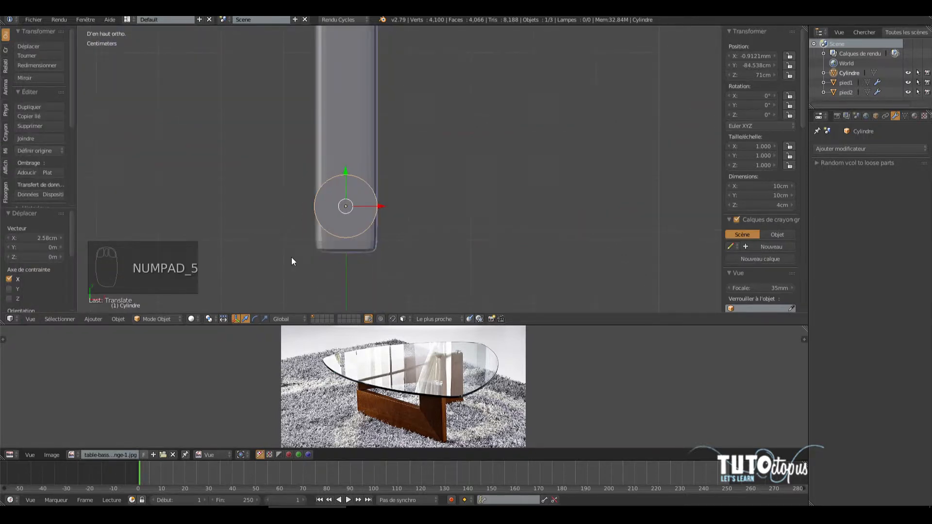
left_click(191, 319)
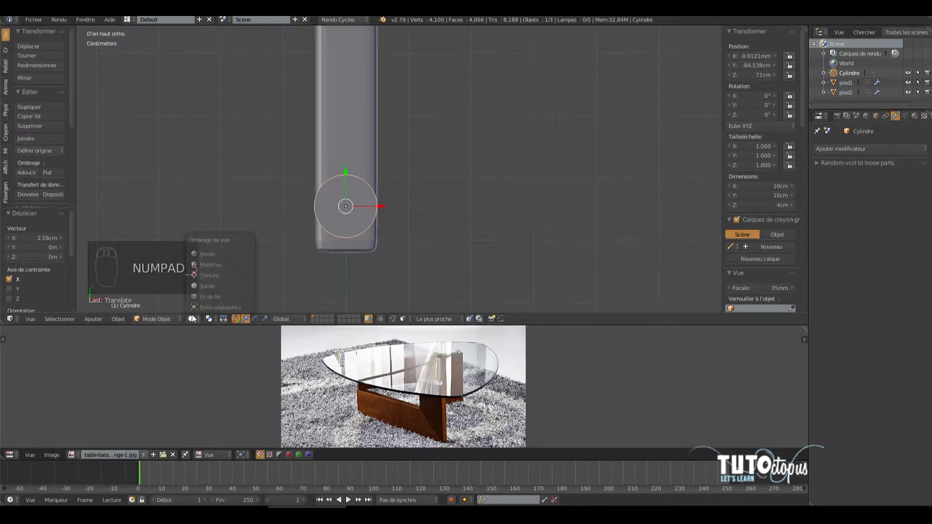
left_click(208, 295)
scroll(270, 205, "up", 2)
scroll(271, 205, "up", 1)
middle_click_drag(322, 246, 392, 195, "shift")
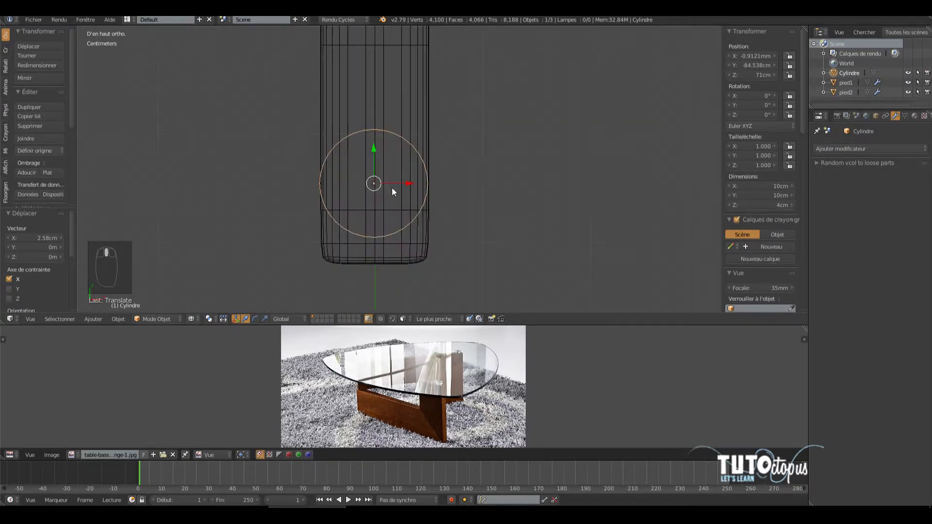
left_click_drag(408, 186, 408, 184)
left_click_drag(375, 148, 374, 154)
key("KP_5")
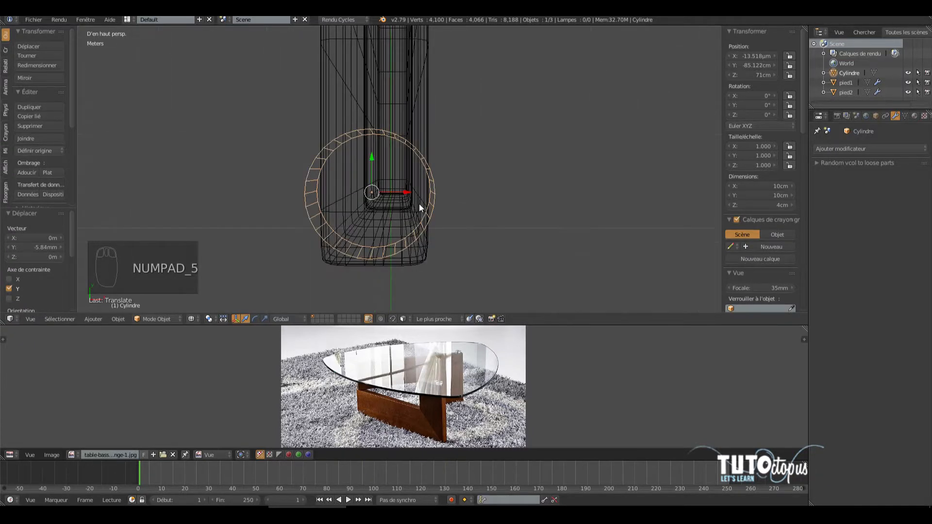
left_click(187, 319)
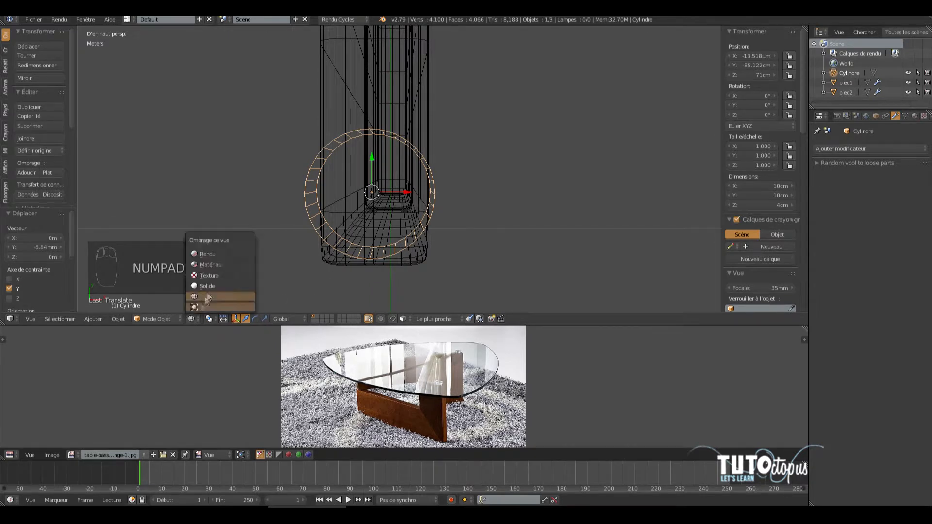
left_click(209, 302)
middle_click_drag(302, 272, 386, 153)
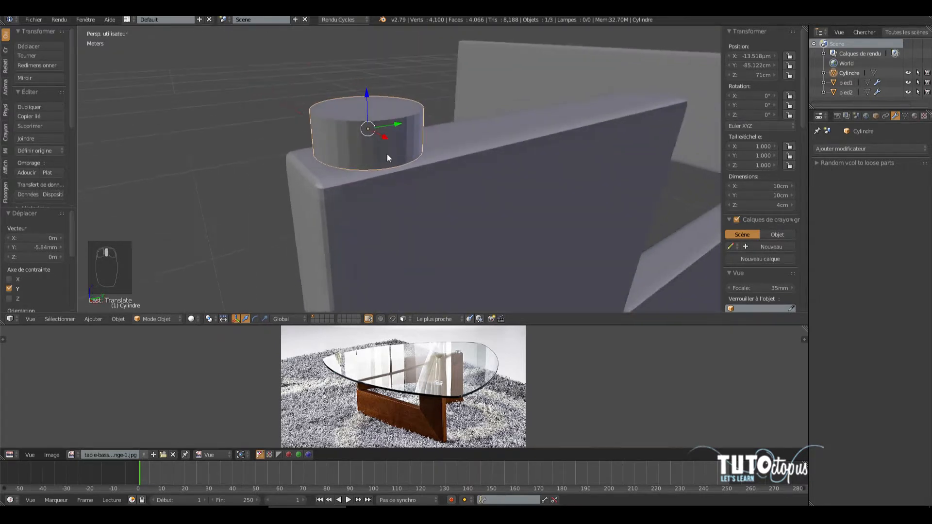
Step: In Edit Mode, add two evenly spaced horizontal loop cuts around the cylinder's side
left_click(162, 320)
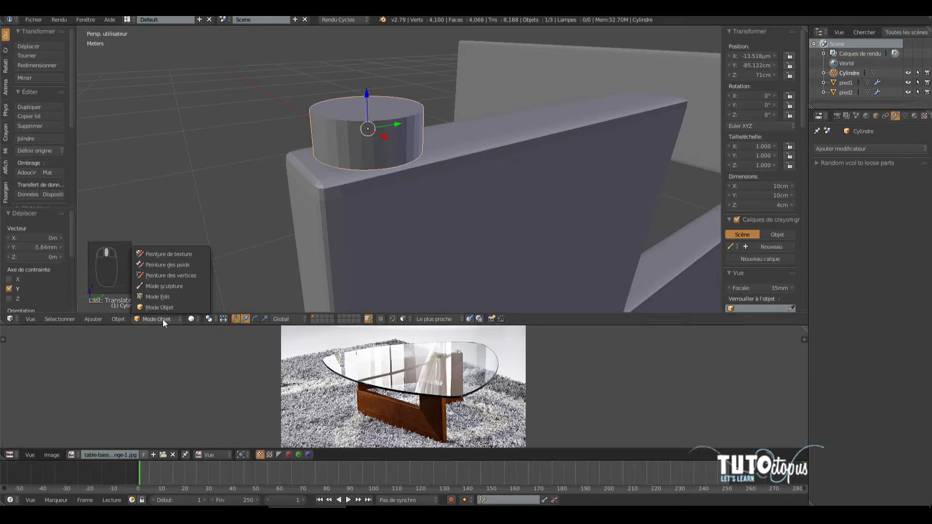
left_click(158, 296)
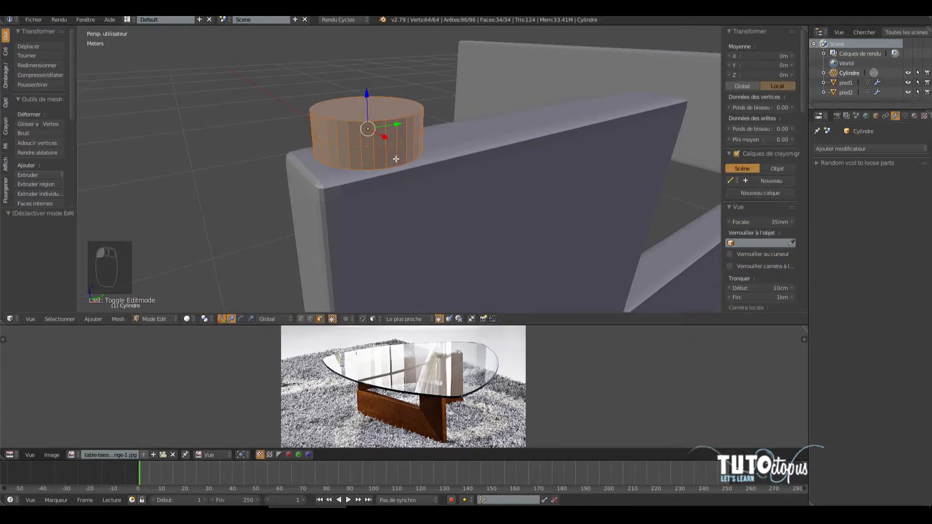
key("ctrl+r")
scroll(368, 148, "up", 1)
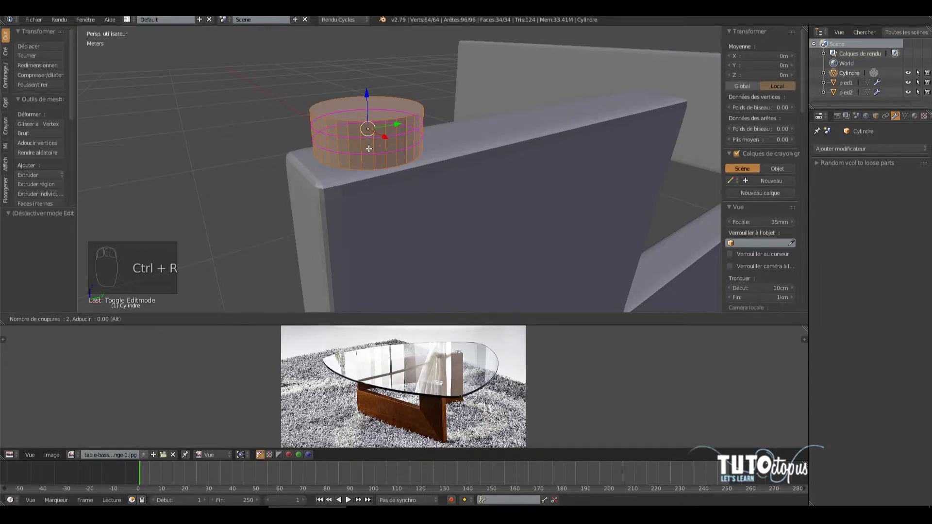
left_click(369, 149)
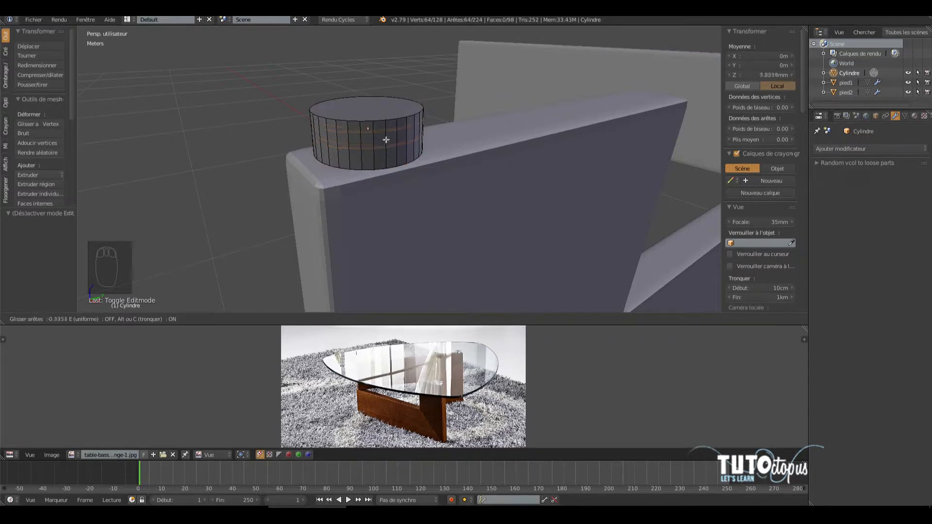
right_click(389, 143)
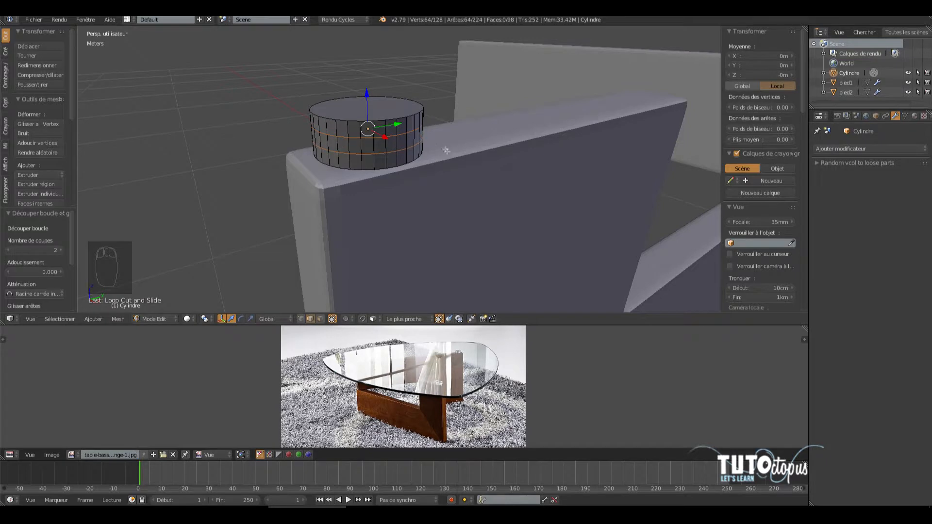
Step: Scale the two new edge loops along Z by about 2.28, towards the cylinder's upper and lower rims
key("s")
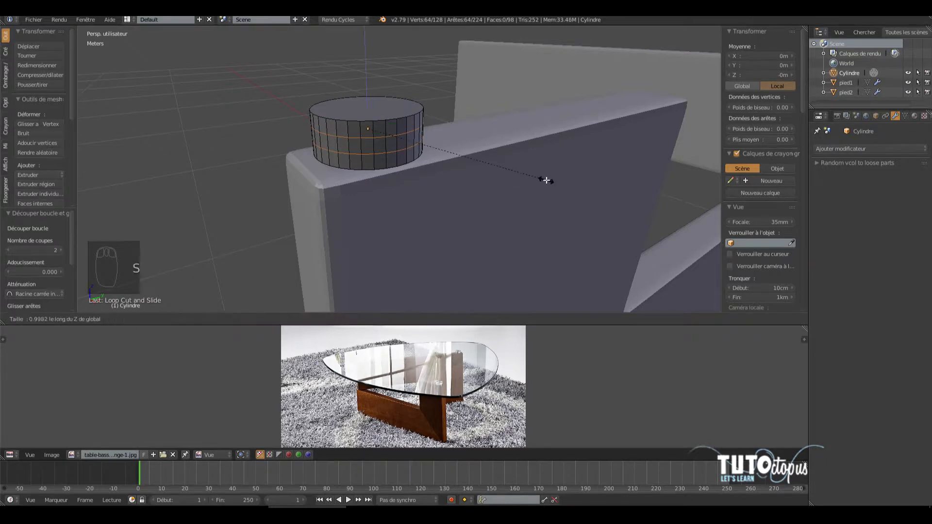
key("z")
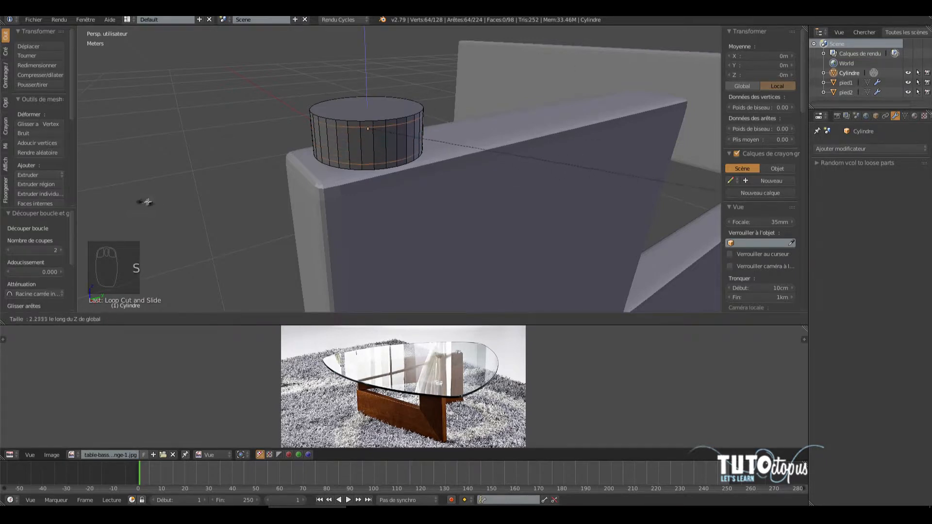
left_click(140, 217)
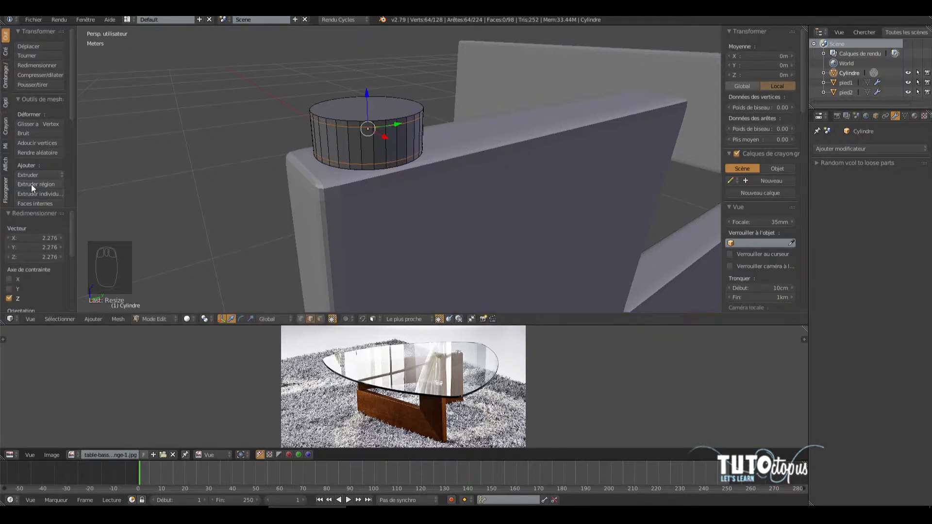
Step: Inset the cylinder's top and bottom faces together by about 3.6 mm
middle_click_drag(335, 159, 352, 193)
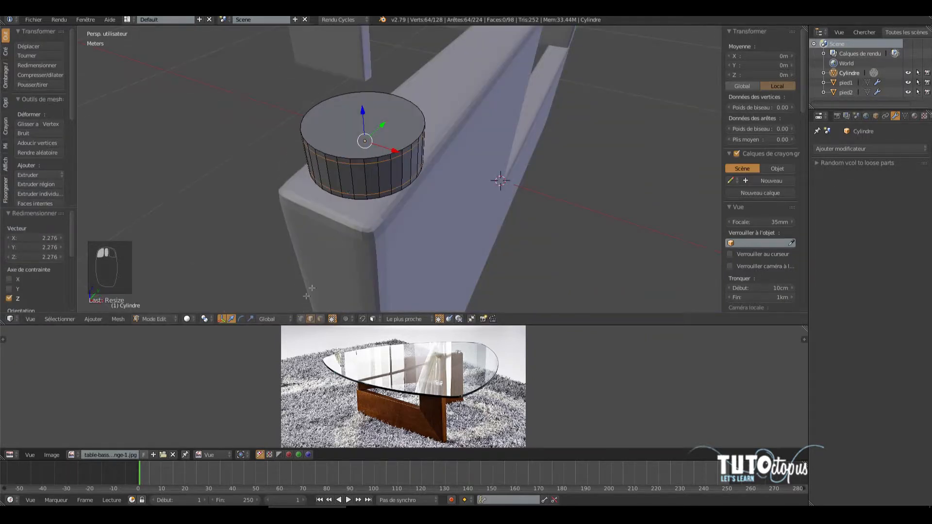
left_click(186, 319)
left_click(198, 293)
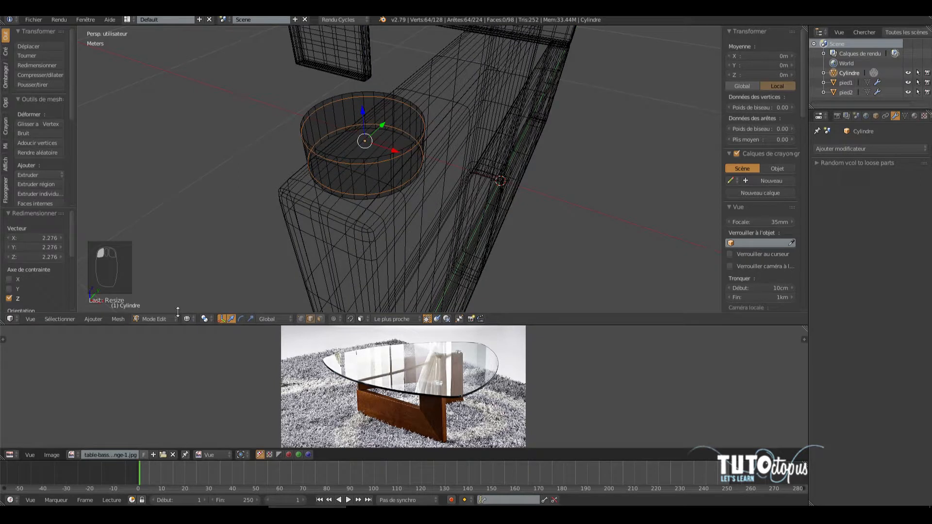
left_click(320, 319)
right_click(375, 174)
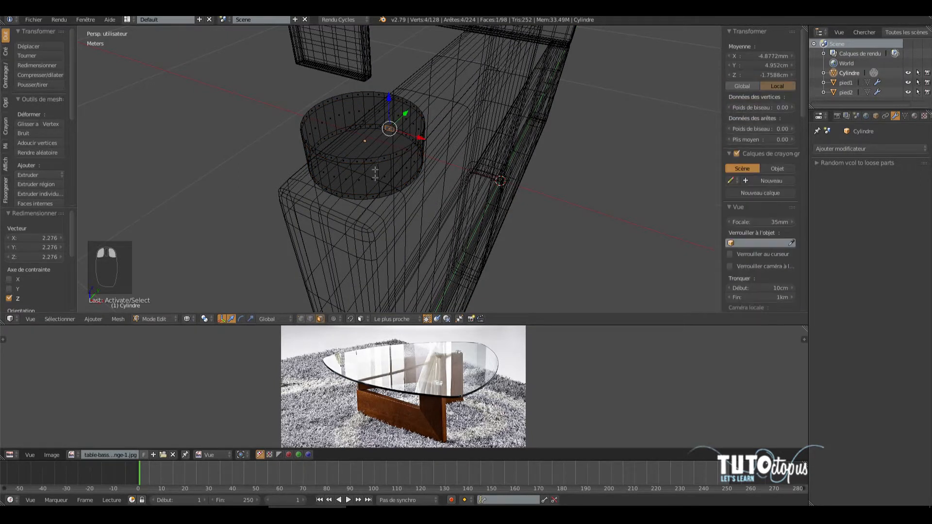
right_click(367, 147)
mouse_move(391, 190)
middle_mouse_down()
mouse_move(381, 118)
mouse_move(379, 204)
middle_mouse_up()
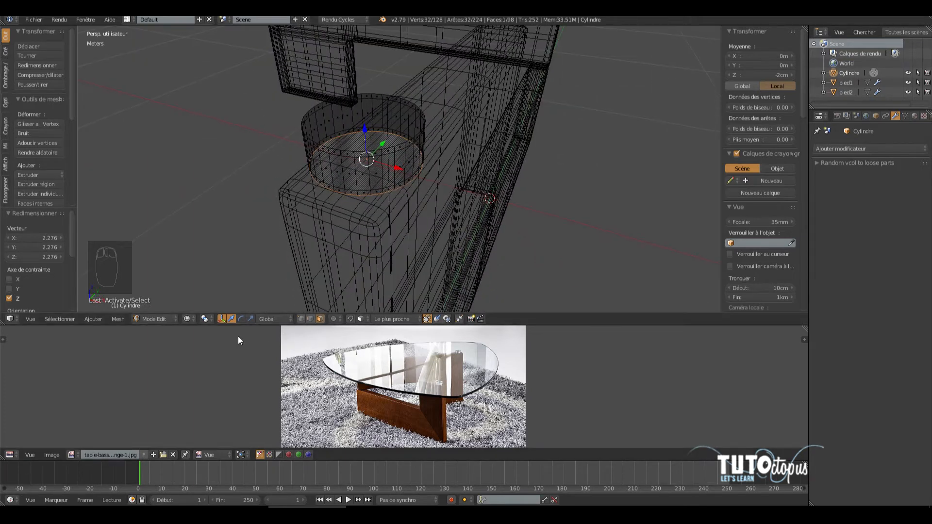
left_click(188, 319)
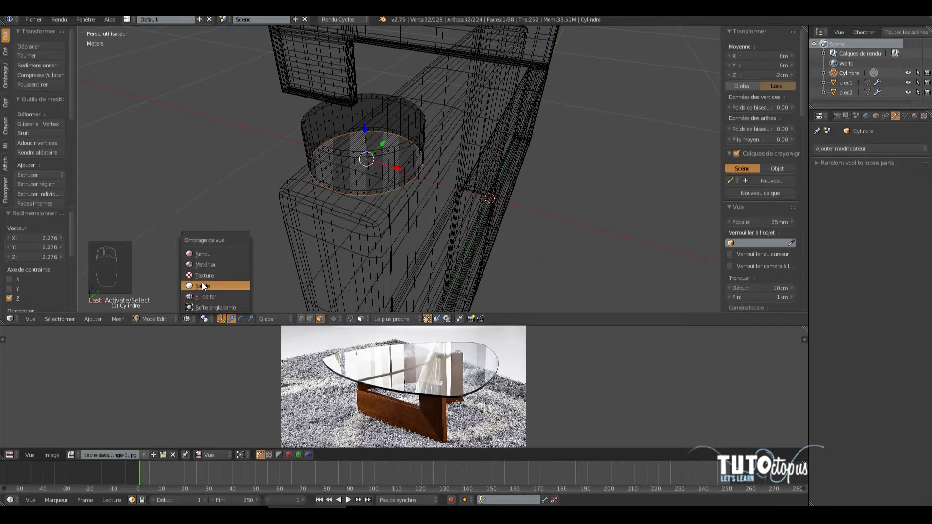
left_click(204, 286)
right_click(380, 121, "shift")
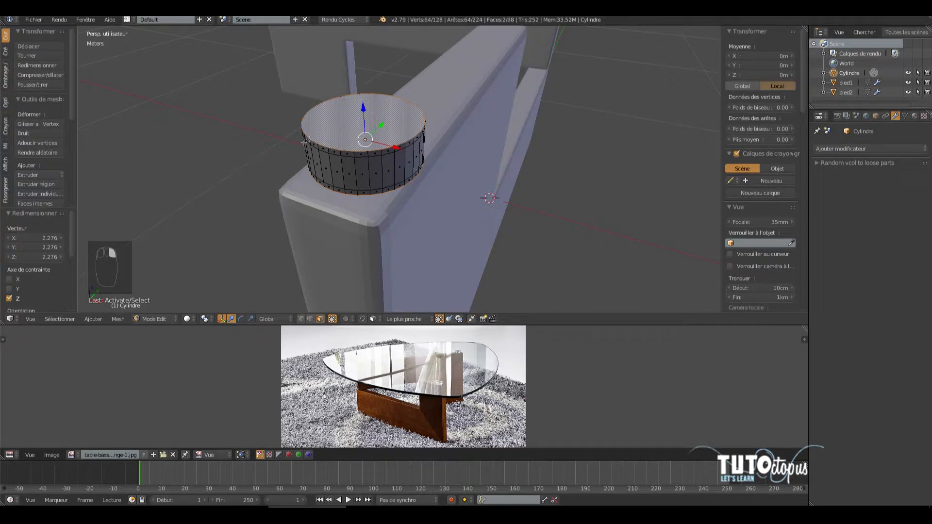
left_click(52, 204)
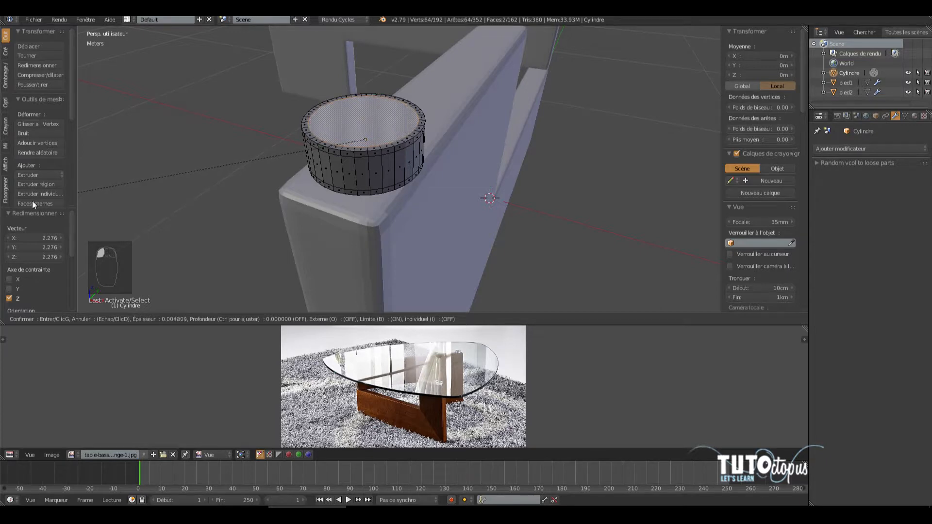
left_click(31, 201)
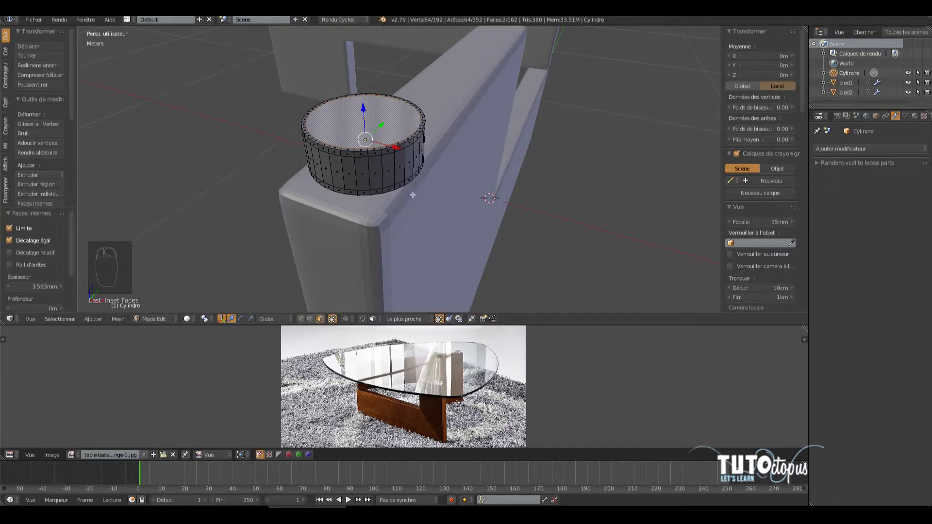
Step: Return to Object Mode and add a Catmull-Clark Subdivision Surface modifier to the cylinder with view subdivisions set to 2
mouse_move(371, 171)
middle_mouse_down()
mouse_move(369, 195)
mouse_move(384, 185)
mouse_move(374, 166)
mouse_move(373, 181)
middle_mouse_up()
left_click(156, 319)
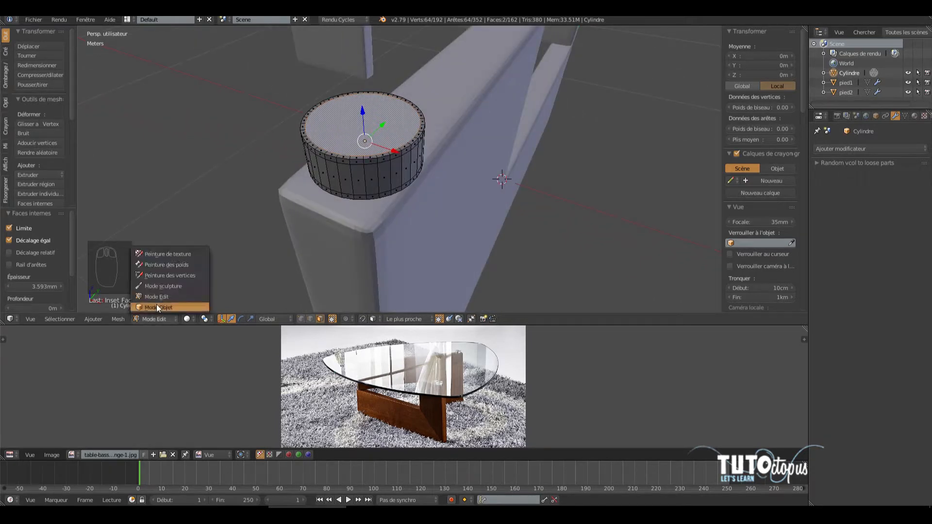
left_click(156, 306)
left_click(844, 149)
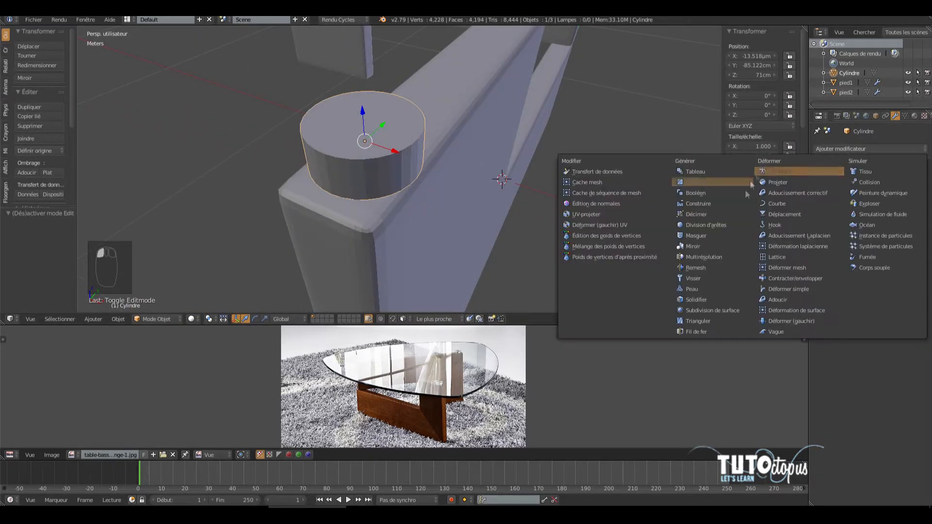
left_click(704, 299)
scroll(369, 170, "up", 4)
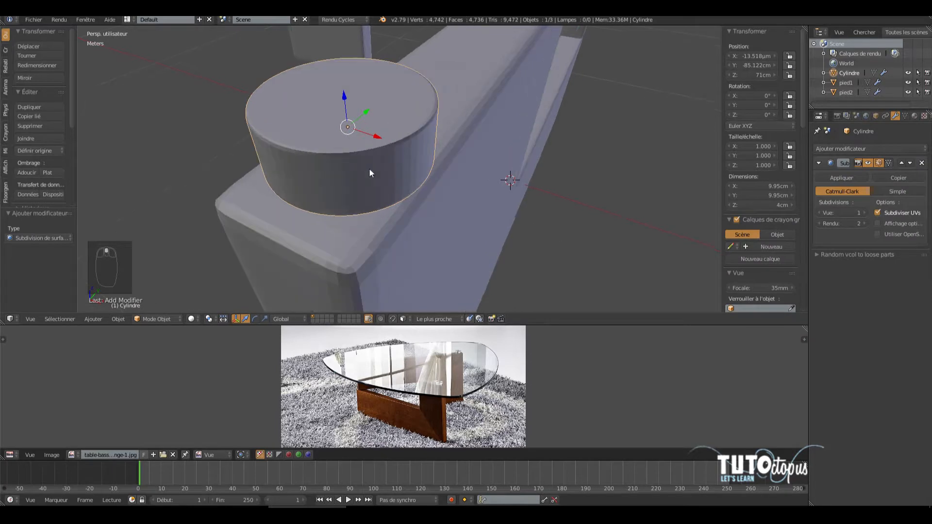
scroll(376, 170, "down", 1)
left_click(865, 213)
scroll(534, 158, "down", 4)
middle_click_drag(462, 153, 375, 123)
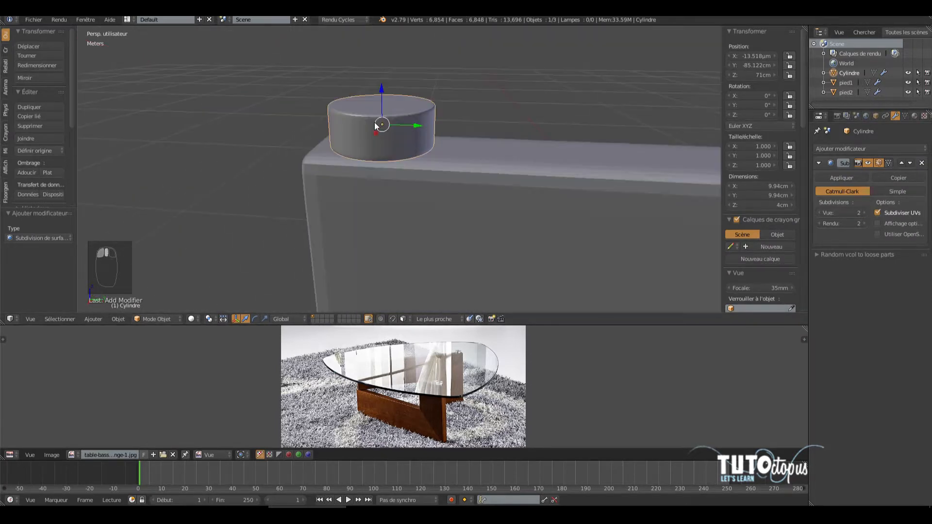
scroll(496, 159, "down", 3)
middle_click_drag(495, 158, 472, 208)
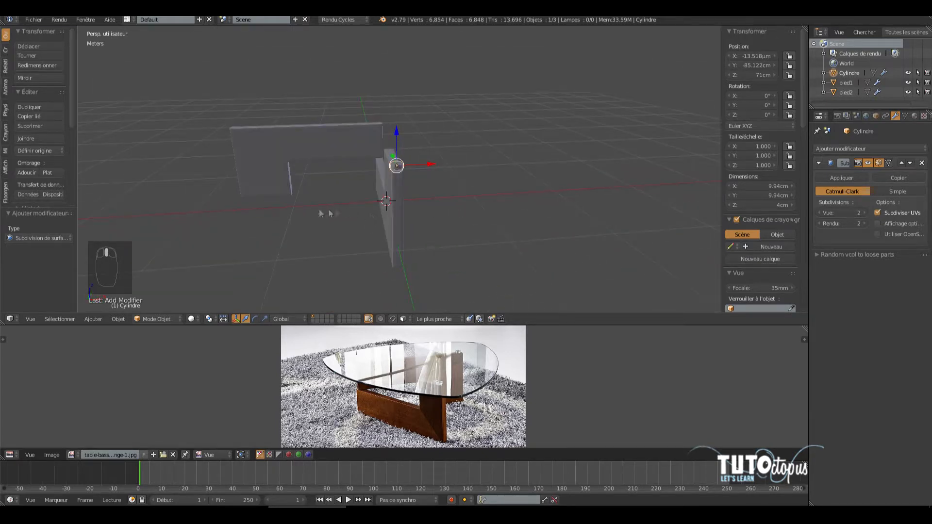
Step: Duplicate the cylinder and move the copy in the horizontal plane by about -1.71 m in X and 1.72 m in Y, onto the other leg's free end
middle_click_drag(223, 169, 424, 181)
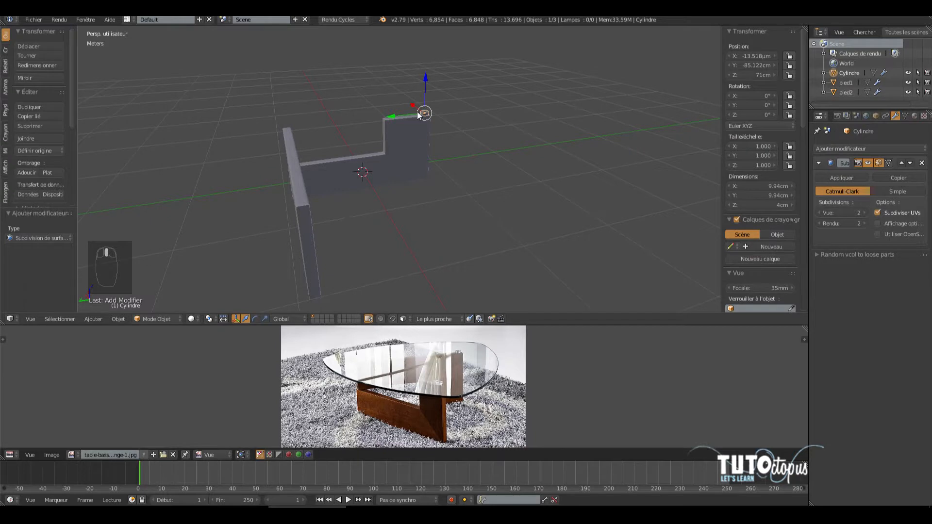
key("shift+d")
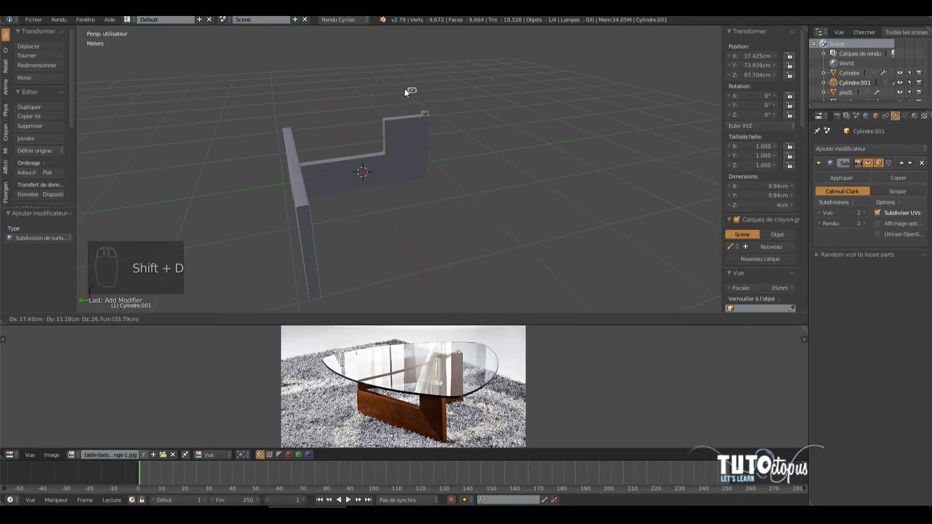
key("shift+z")
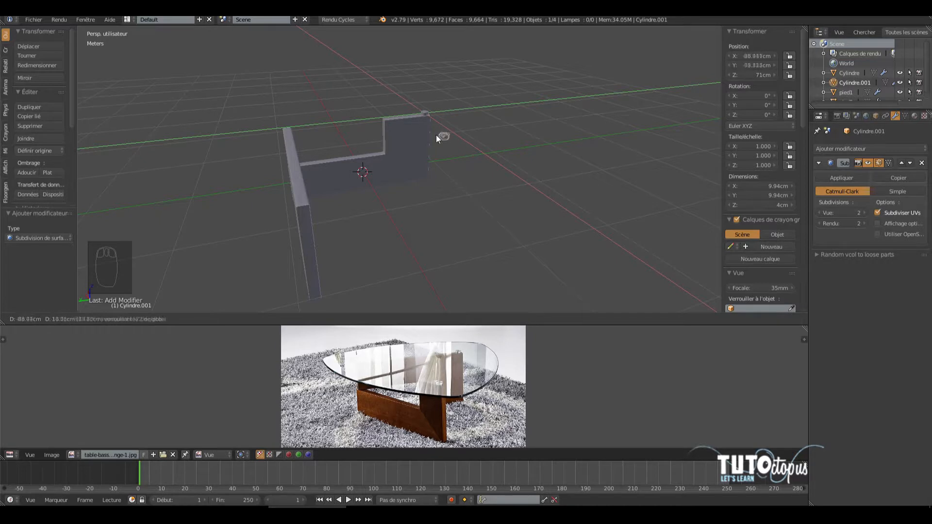
left_click(295, 194)
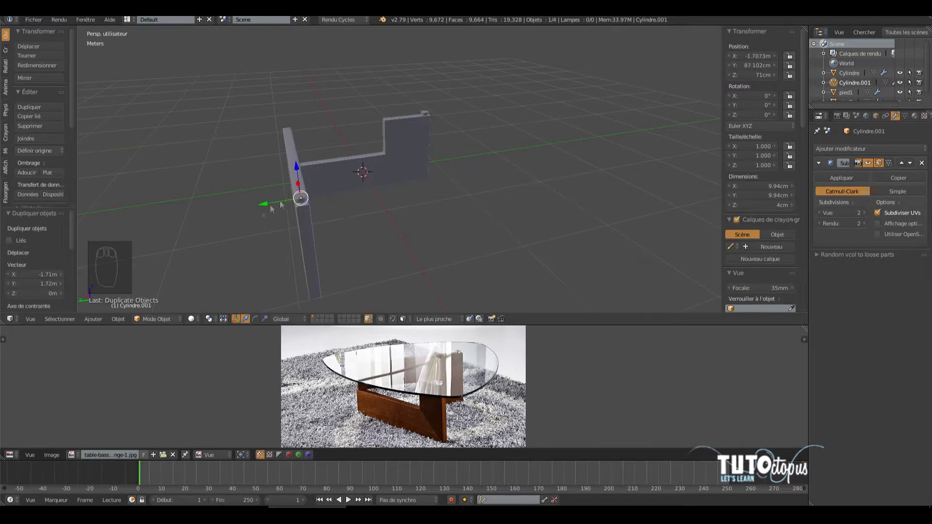
Step: In an orthographic wireframe top view, centre the duplicated cylinder on the leg's width, shifting it about -1.4 cm in X and -3.12 mm in Y
left_click(30, 319)
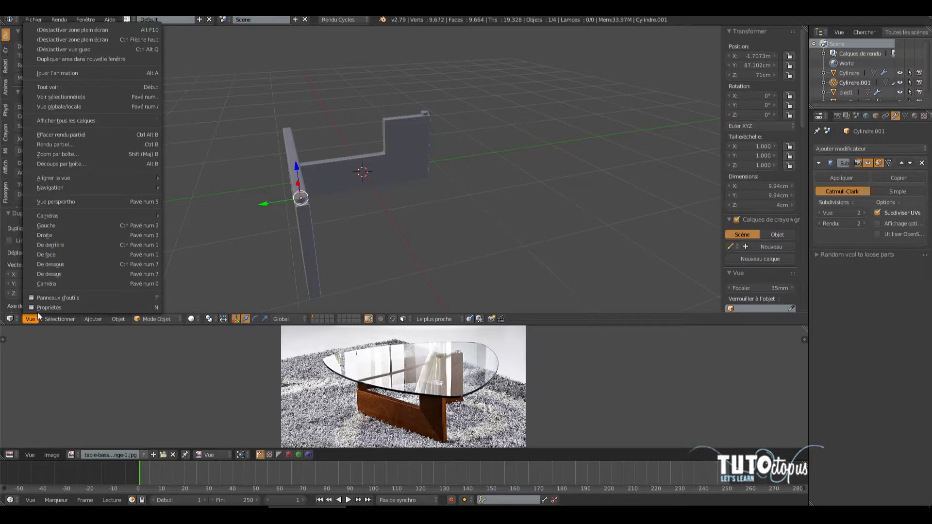
left_click(60, 275)
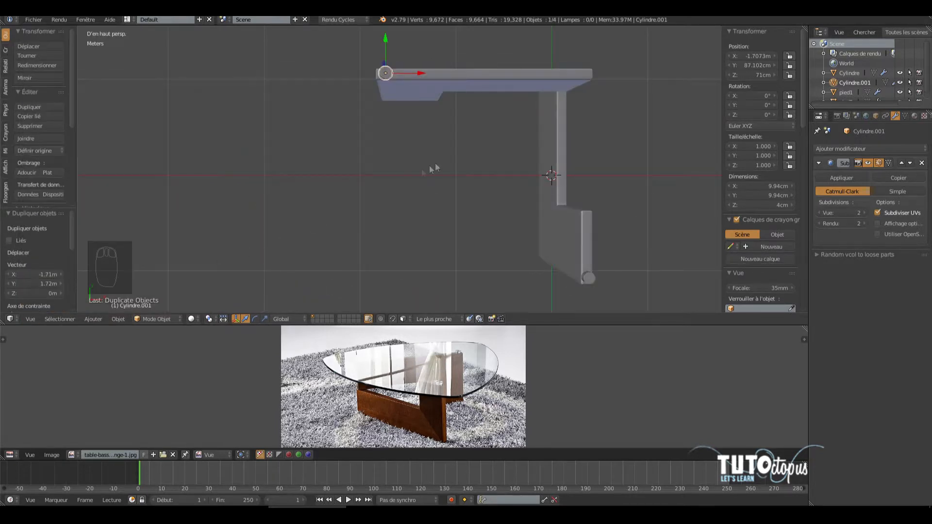
key("KP_5")
scroll(358, 68, "up", 4)
middle_click_drag(364, 94, 373, 307, "shift")
scroll(369, 221, "up", 10)
middle_click_drag(351, 245, 510, 135, "shift")
left_click(191, 319)
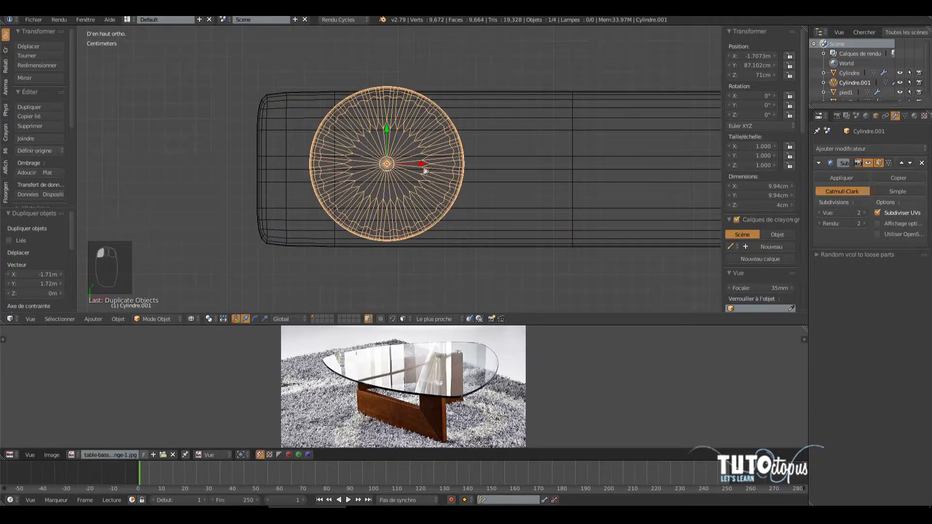
left_click_drag(421, 165, 400, 172)
left_click_drag(365, 129, 365, 136)
Step: Examine the placement of the cylinders on both legs from above in wireframe
scroll(342, 194, "down", 6)
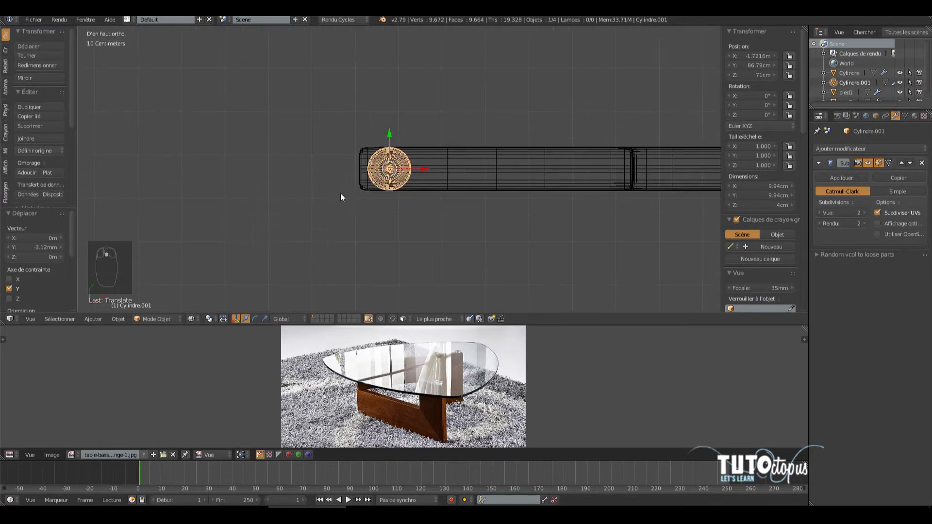
middle_click_drag(523, 209, 422, 134, "shift")
scroll(452, 173, "down", 8)
middle_click_drag(557, 218, 419, 117, "shift")
scroll(441, 209, "up", 9)
middle_click_drag(469, 255, 673, 177, "shift")
middle_click_drag(407, 94, 431, 171, "shift")
scroll(431, 171, "down", 9)
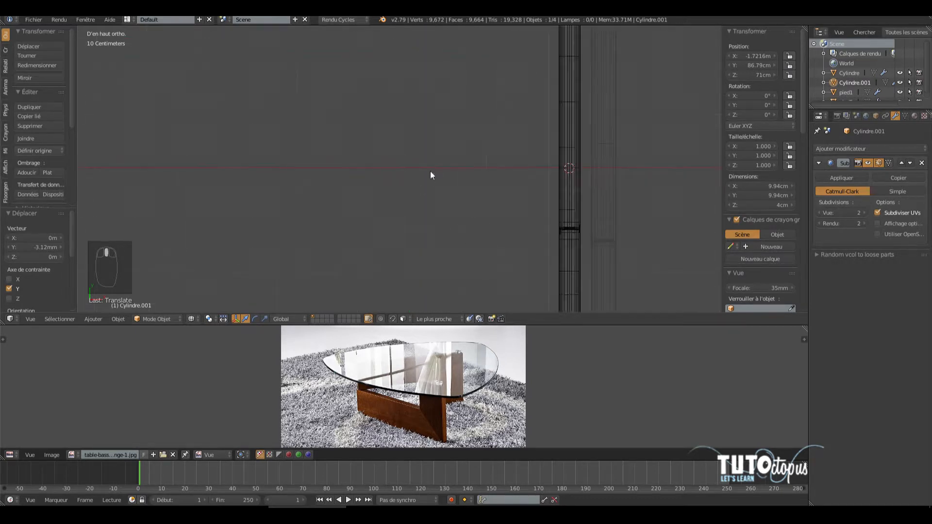
middle_click_drag(383, 136, 402, 175, "shift")
key("KP_Decimal")
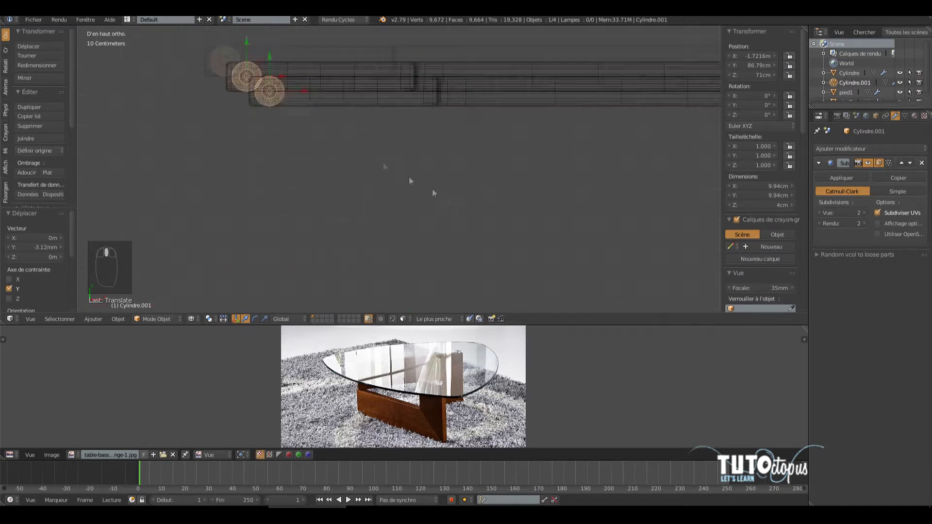
Step: Restore solid shading and perspective projection, and check the cylinders on both legs from several angles
left_click(191, 320)
left_click(206, 291)
mouse_move(322, 253)
middle_mouse_down()
mouse_move(530, 243)
mouse_move(444, 158)
mouse_move(427, 158)
mouse_move(433, 193)
mouse_move(405, 177)
mouse_move(331, 187)
mouse_move(471, 235)
mouse_move(394, 204)
middle_mouse_up()
key("KP_5")
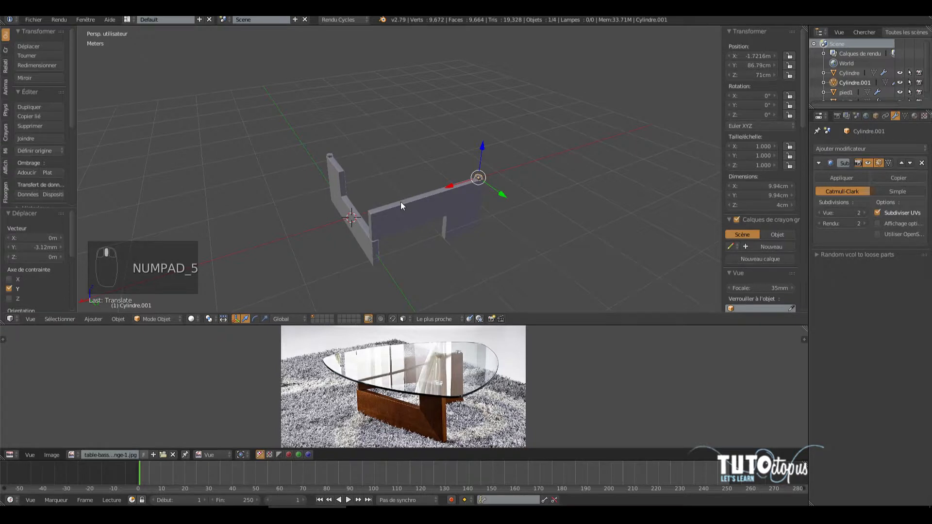
scroll(404, 249, "up", 4)
middle_click_drag(354, 267, 450, 190)
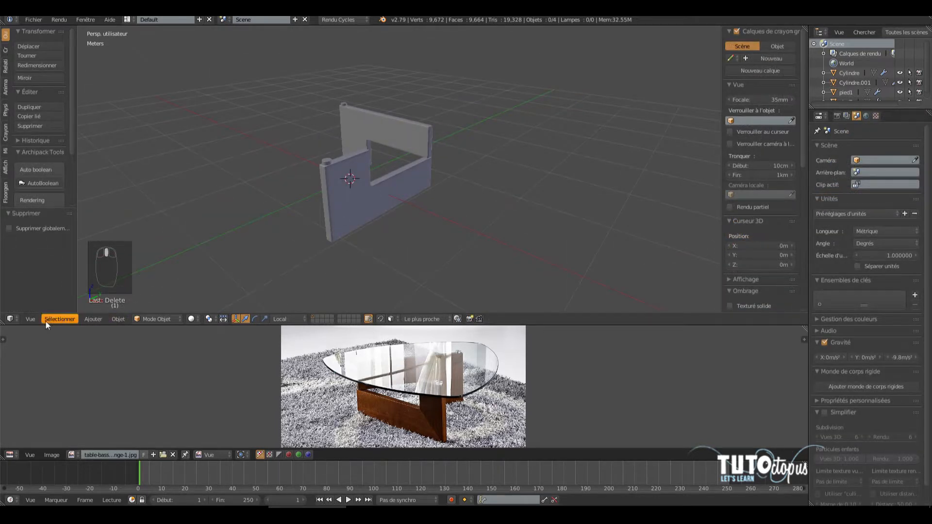
Step: In an orthographic top view, add a Bézier circle at the origin and scale it uniformly by about 1.577 around the legs
left_click(58, 319)
left_click(61, 271)
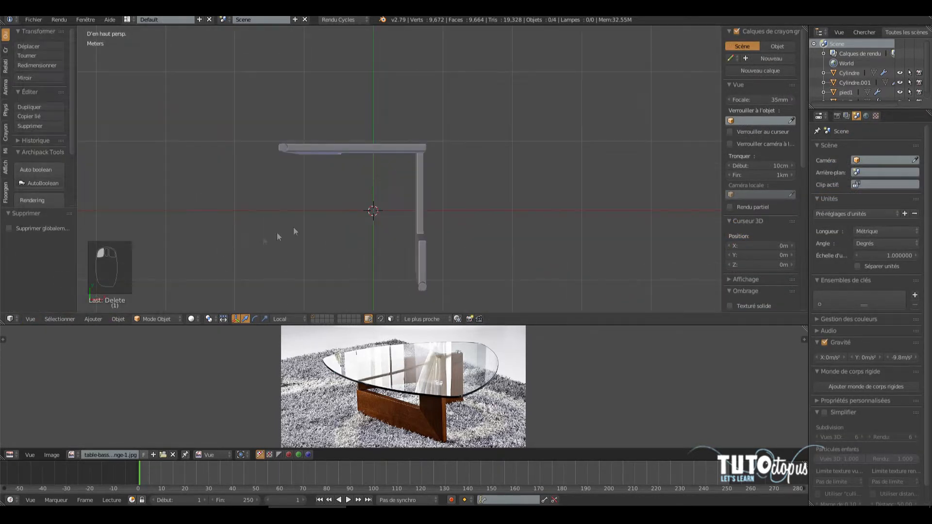
key("KP_5")
scroll(347, 217, "down", 1)
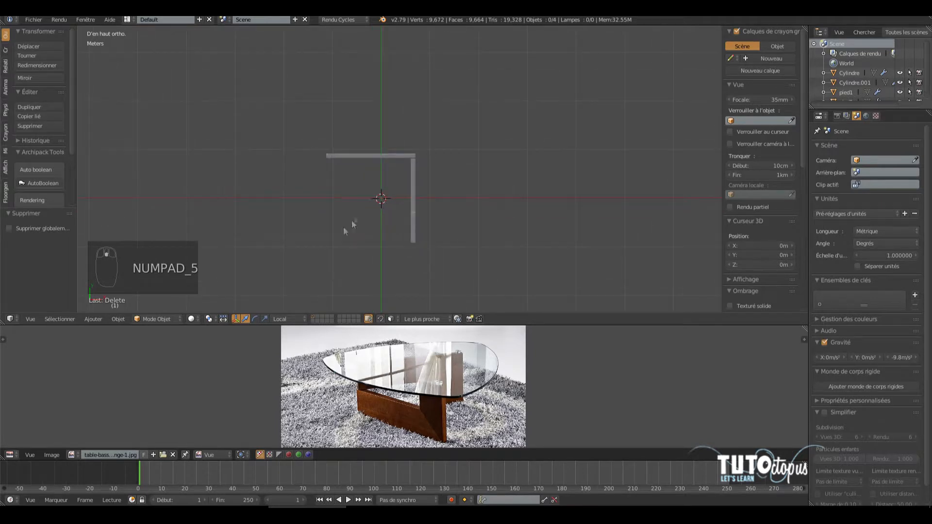
left_click(99, 319)
mouse_move(108, 298)
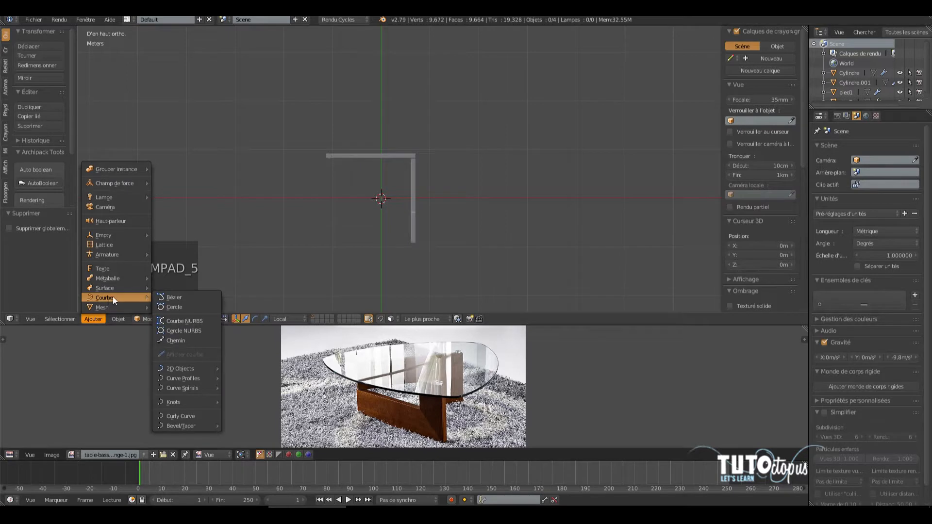
left_click(182, 306)
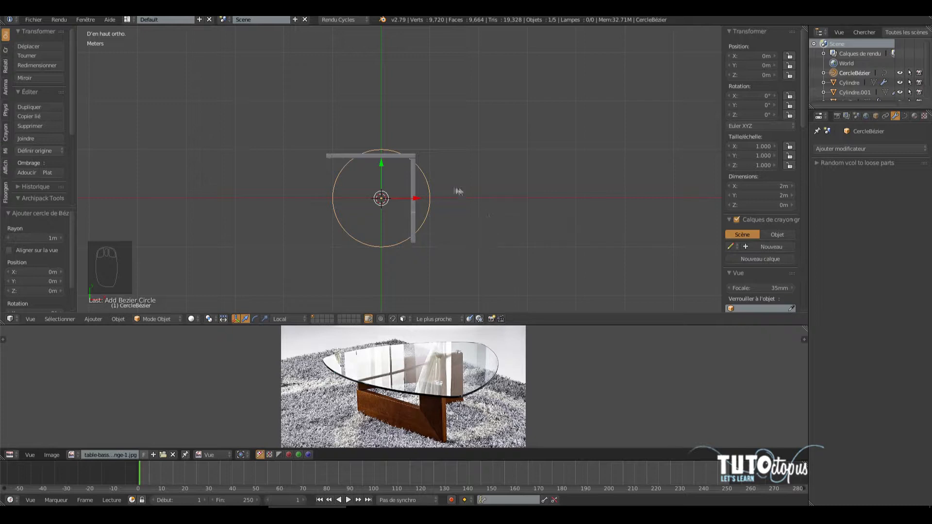
key("s")
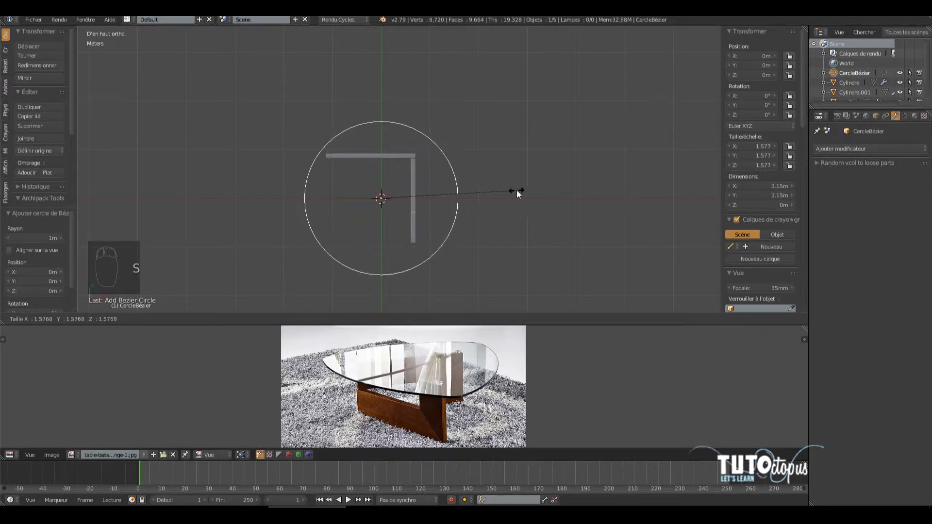
left_click(516, 190)
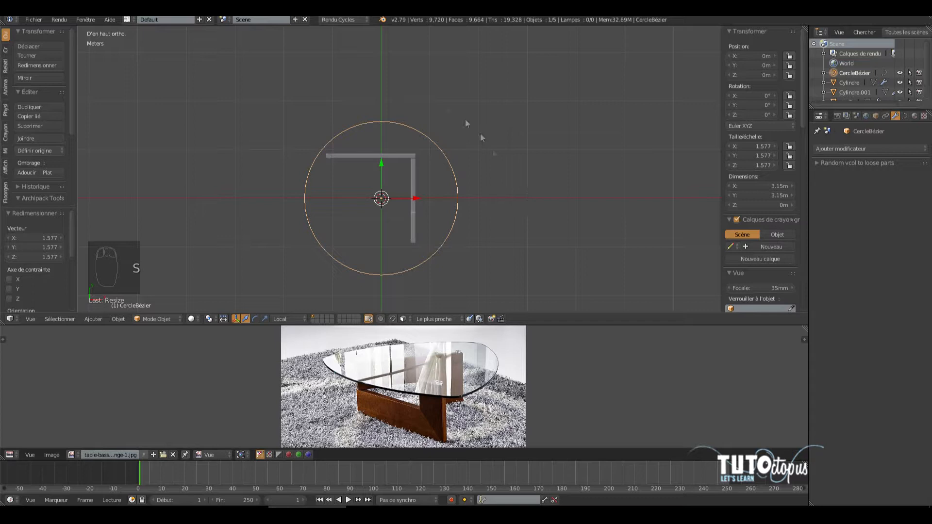
Step: In Edit Mode, delete the Bézier circle's control point on the negative Y side
left_click(155, 319)
left_click(173, 296)
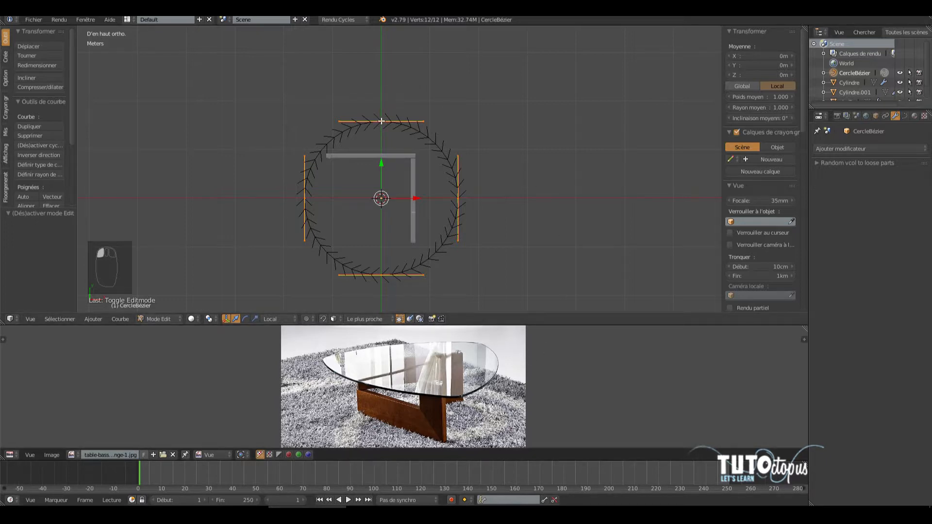
right_click(382, 276)
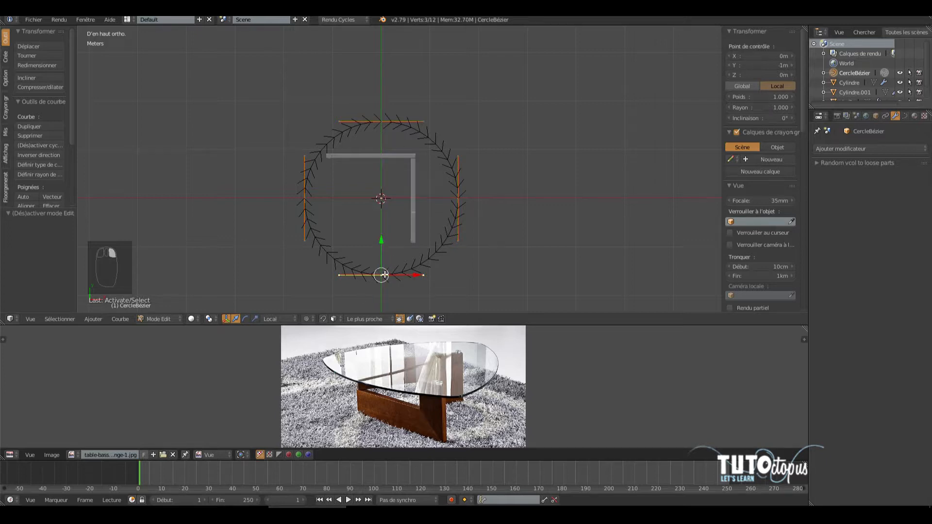
key("x")
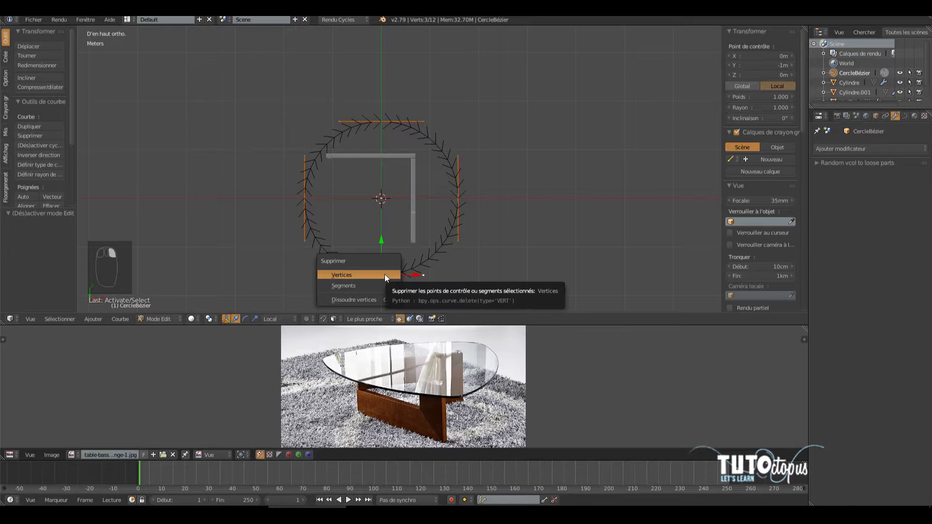
key("Delete")
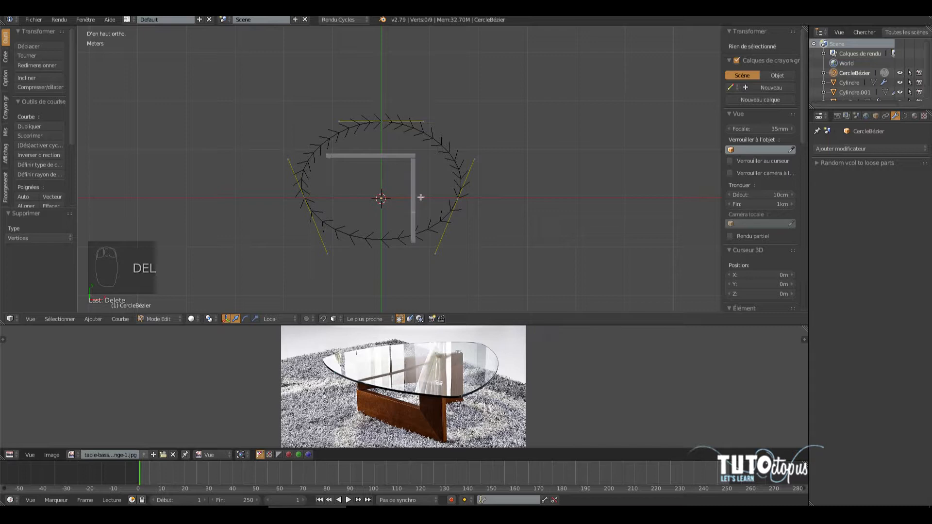
Step: Move the curve's +X control point by about -48.8 cm in X and 1.45 m in Y, and its -X point by about 1.96 m and -1.42 m
right_click(457, 198)
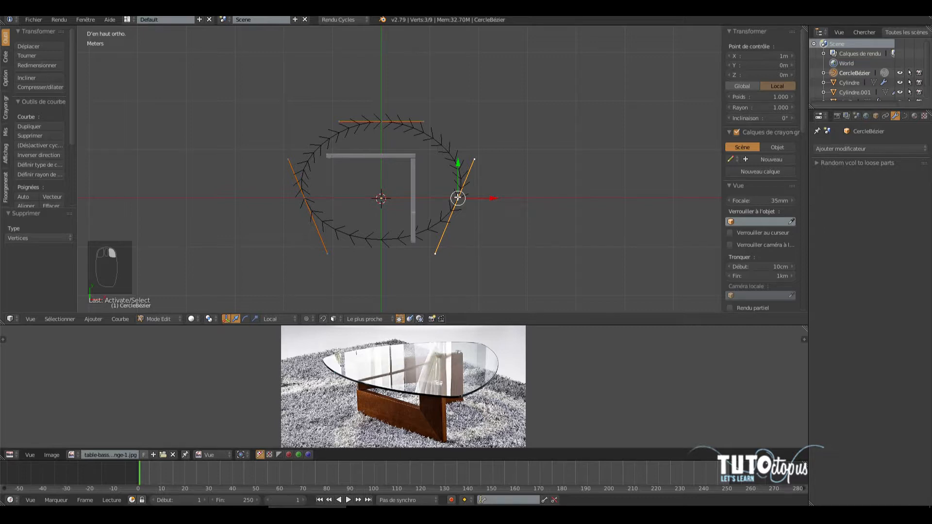
key("g")
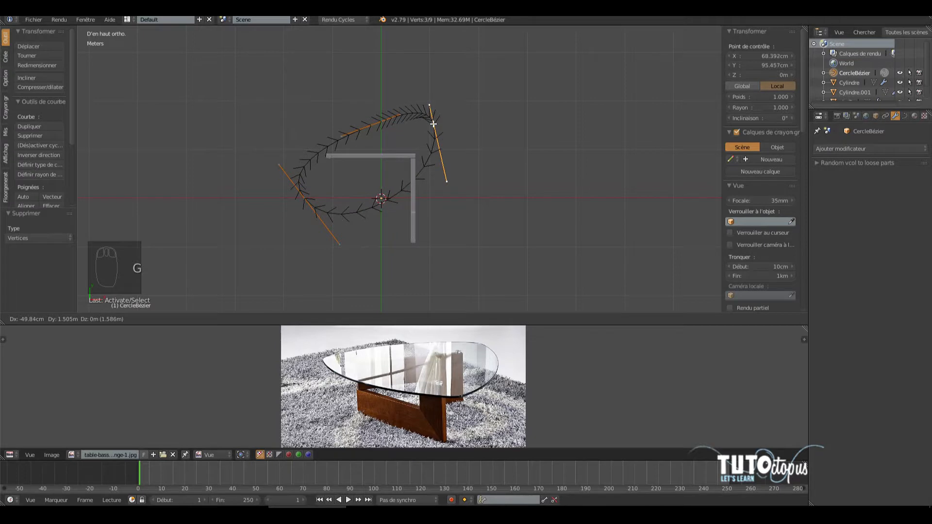
left_click(433, 125)
right_click(305, 198)
key("g")
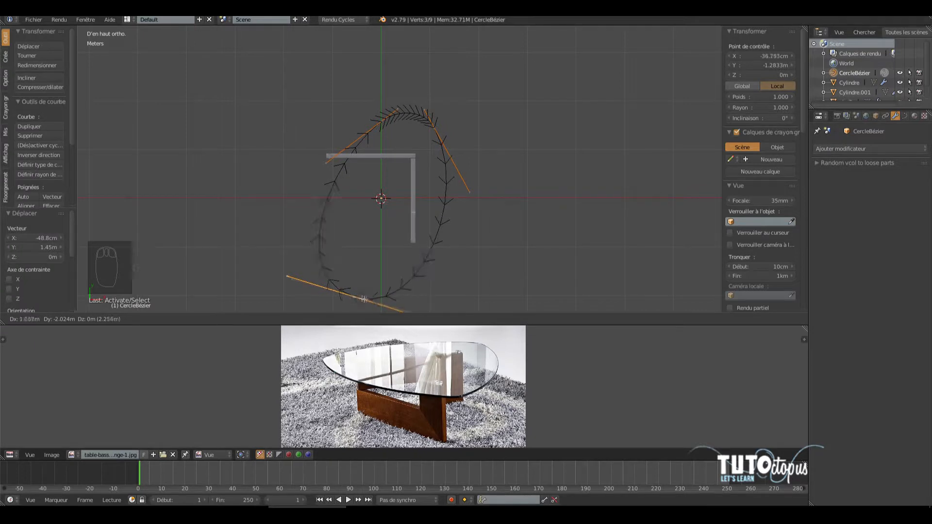
left_click(401, 266)
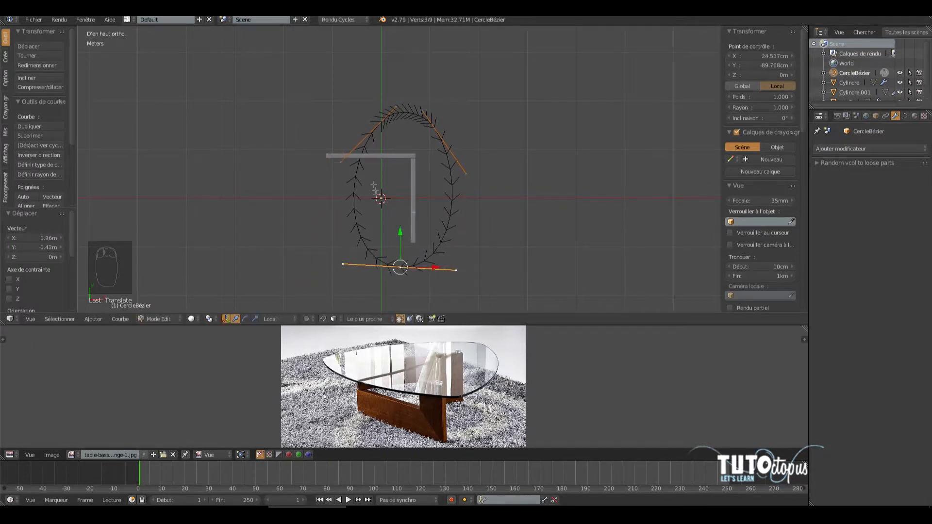
Step: Move the curve's original +Y control point beyond the horizontal leg's free end, by about -1.45 m in X and -63.8 cm in Y
right_click(381, 121)
key("g")
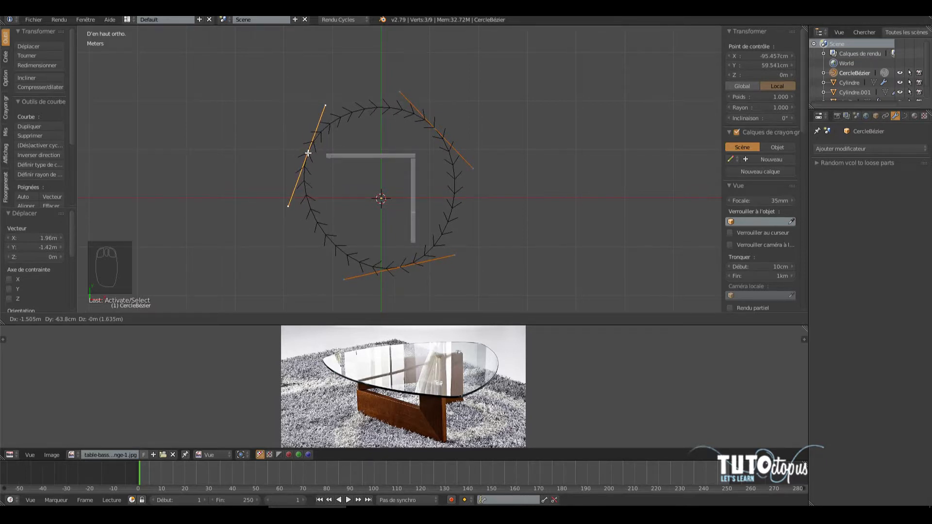
left_click(310, 152)
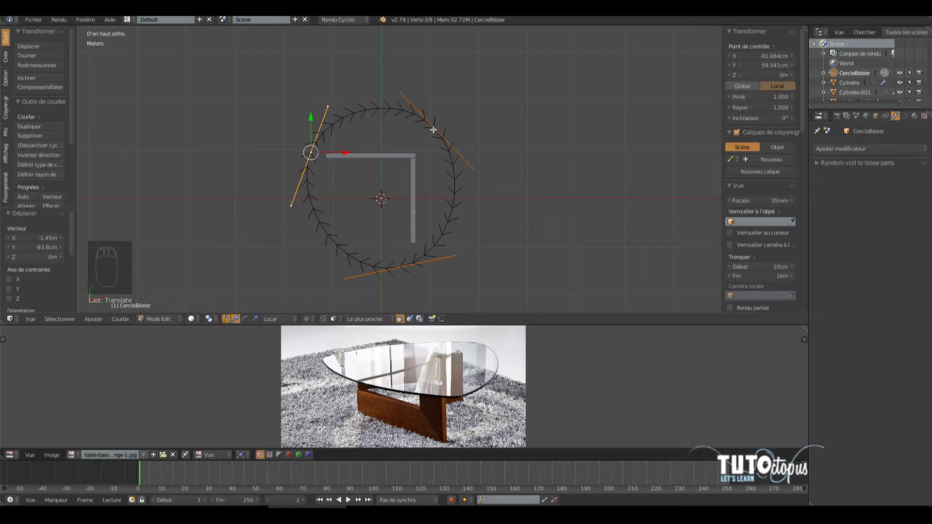
Step: Reshape the corner near the legs' junction by moving its lower handle about -61.8 cm, 21.9 cm and its upper handle about -19.9 cm, -60.8 cm in X, Y
right_click(400, 266)
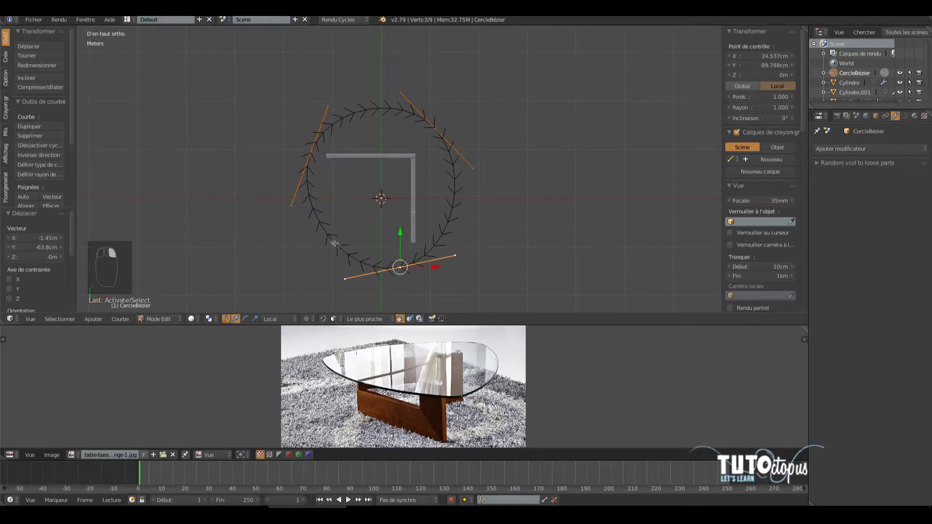
right_click(473, 168)
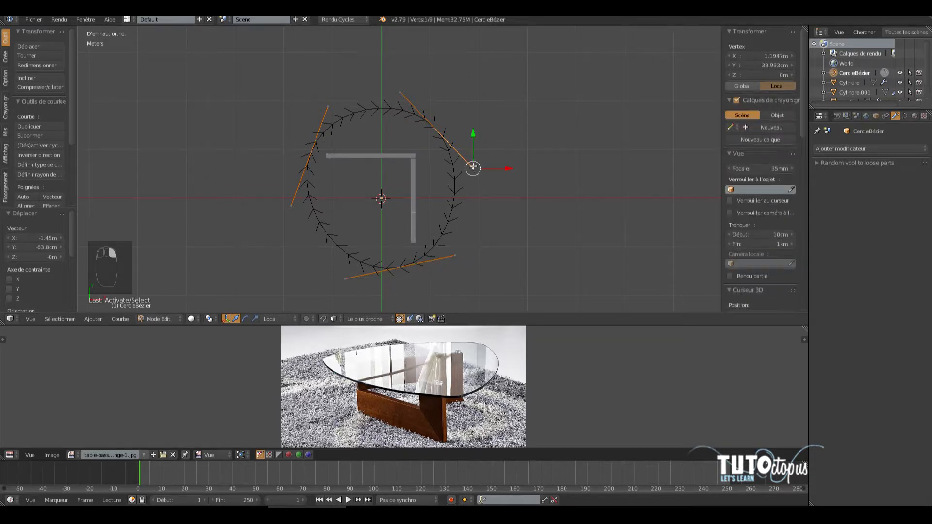
key("g")
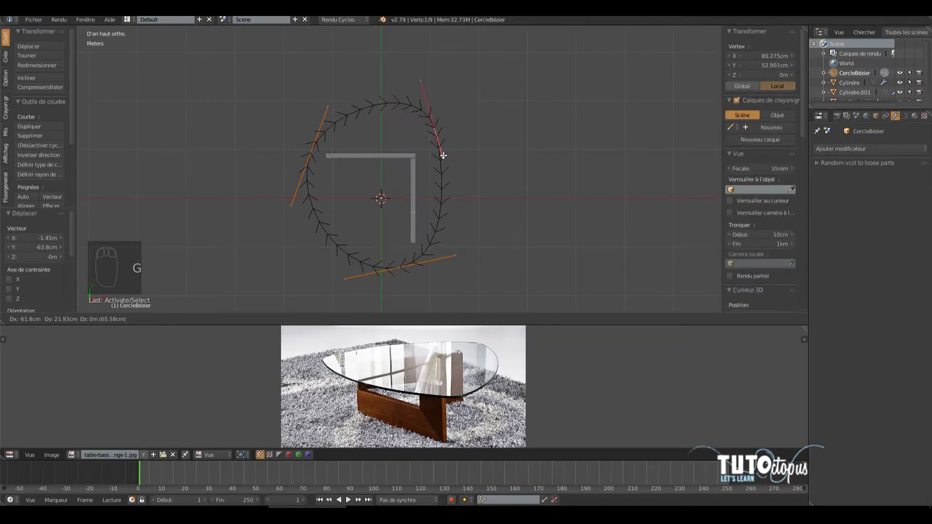
left_click(444, 156)
right_click(420, 79)
key("g")
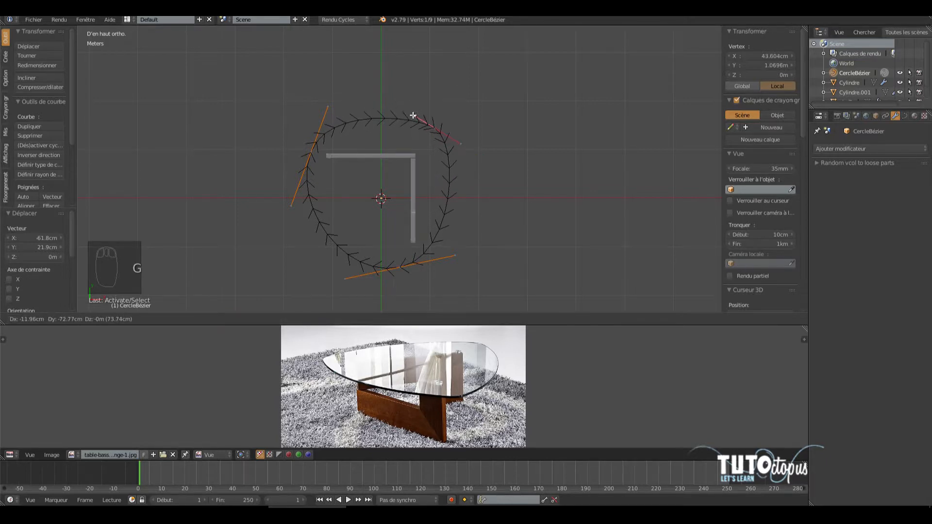
left_click(409, 110)
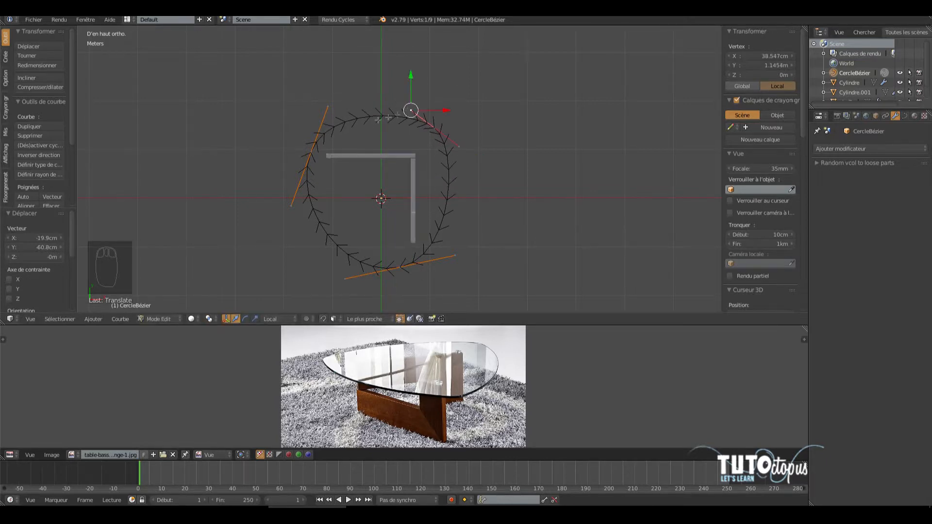
Step: Move the upper handle of the control point beside the horizontal leg's free end by about 15.9 cm in X and -50.8 cm in Y
right_click(312, 151)
right_click(328, 106)
key("g")
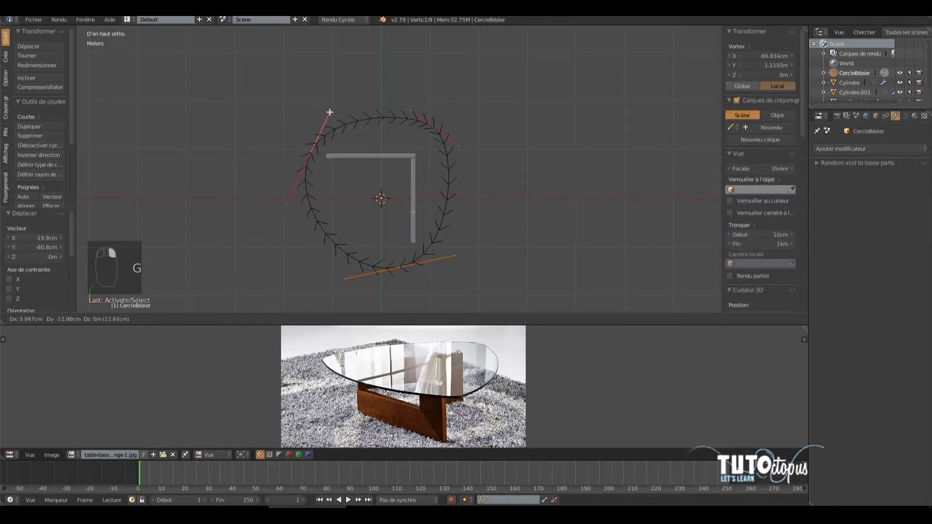
left_click(335, 130)
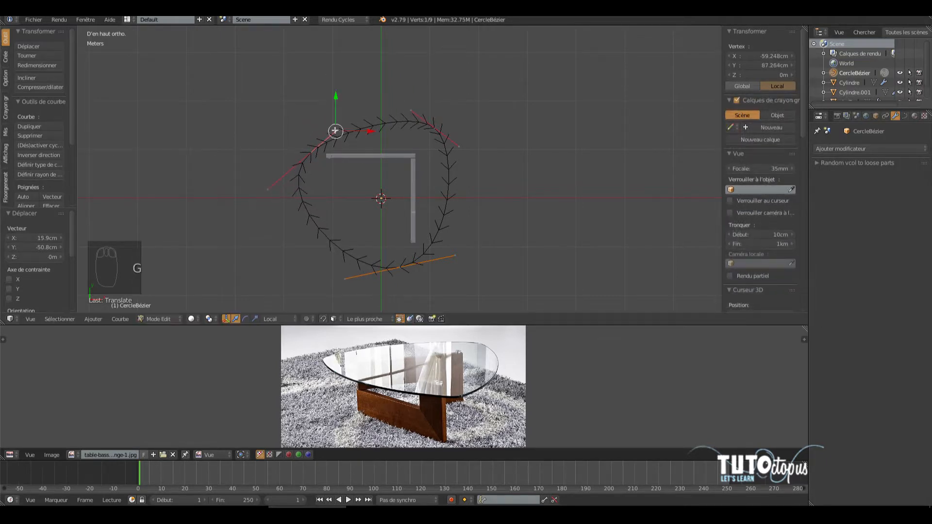
Step: Move the handles of the control point near the vertical leg's free end: upper by -22.9 cm, 36.9 cm and lower by 38.9 cm, 25.9 cm
right_click(452, 253)
key("g")
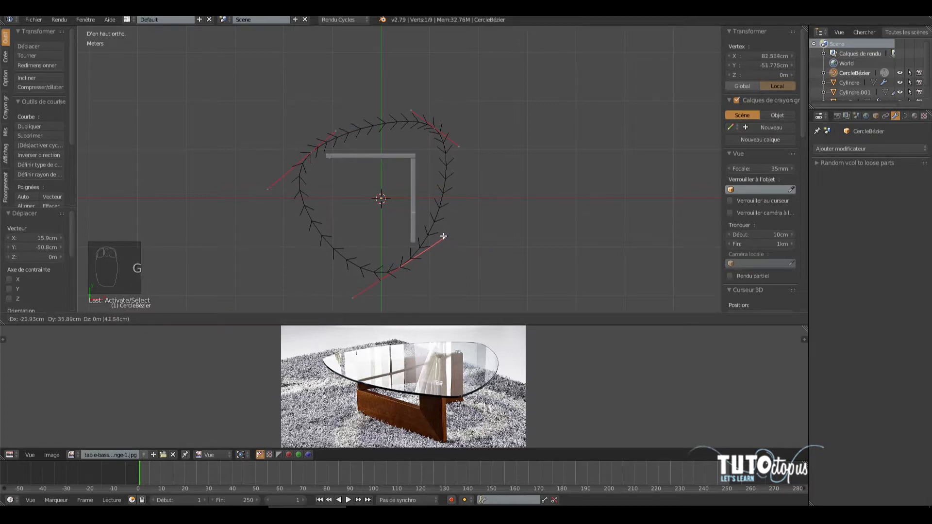
left_click(443, 236)
right_click(353, 297)
key("g")
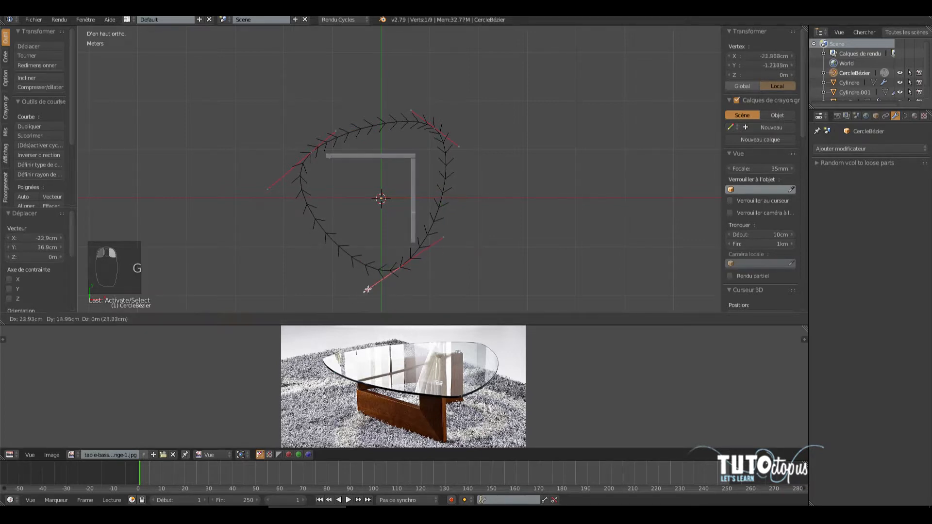
left_click(375, 284)
Step: Move the lower handle beside the horizontal leg's free end by 20.9 cm in X and 6.98 cm in Y, and return to Object Mode
right_click(268, 189)
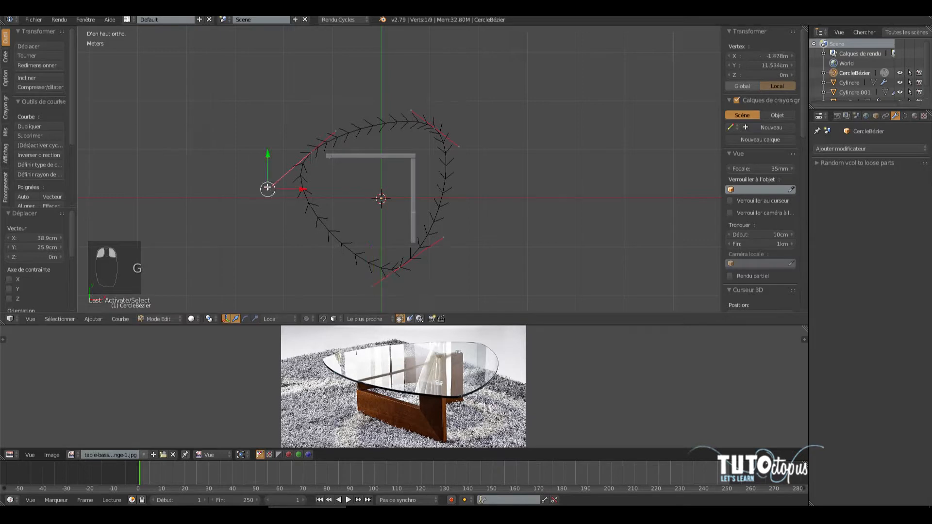
key("g")
left_click(277, 183)
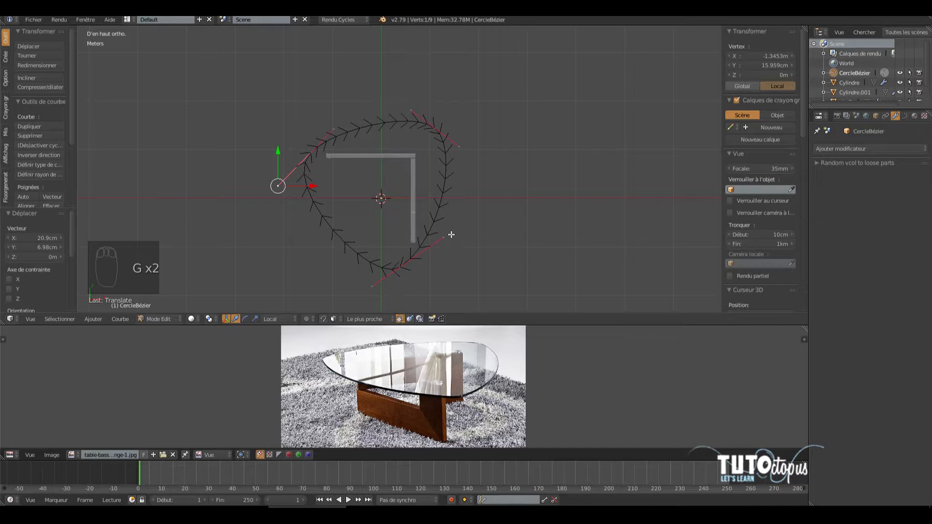
left_click(160, 320)
left_click(163, 311)
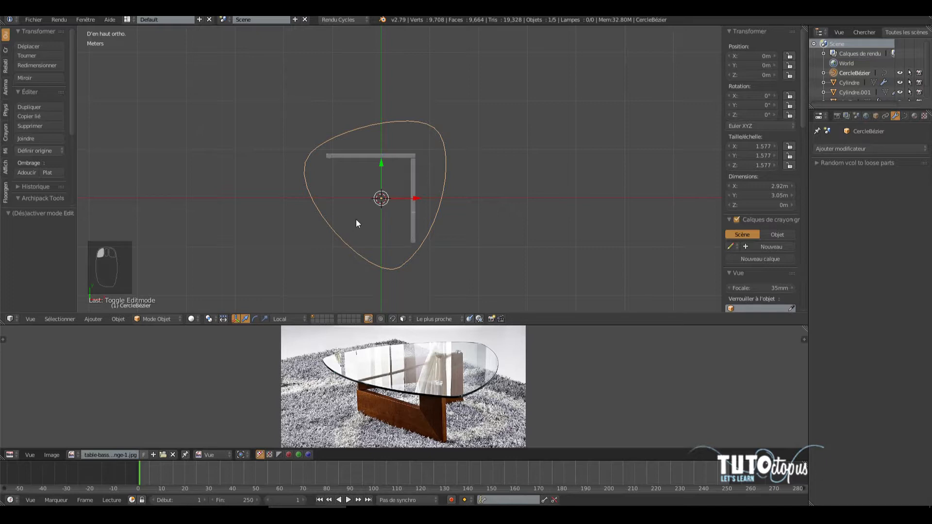
Step: Move the outline by 15 cm, 6.98 cm in X, Y, rotate it -5.76°, and shift it by -7.97 cm, -1.99 cm
key("g")
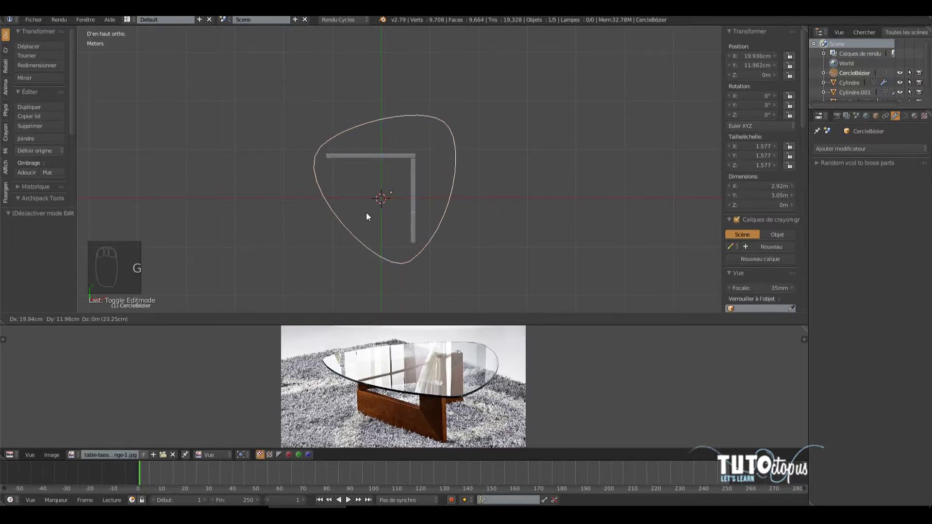
left_click(364, 215)
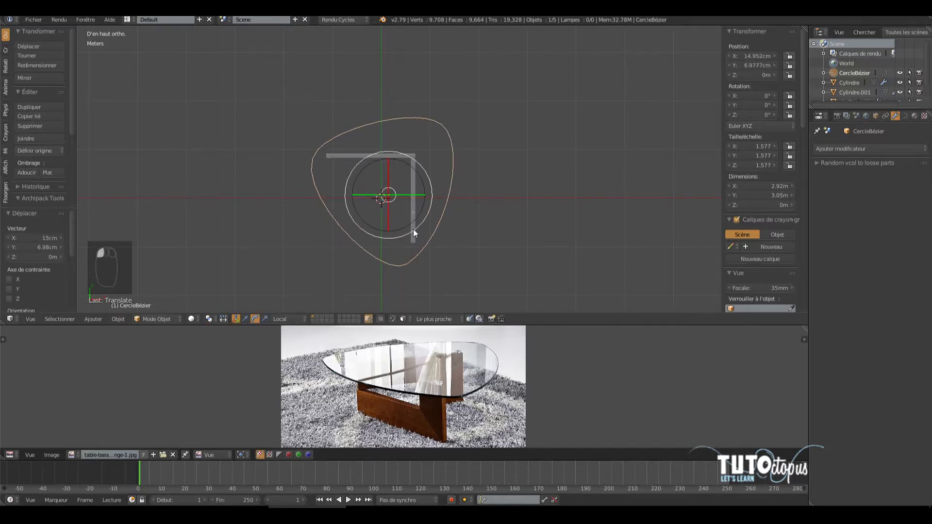
key("r")
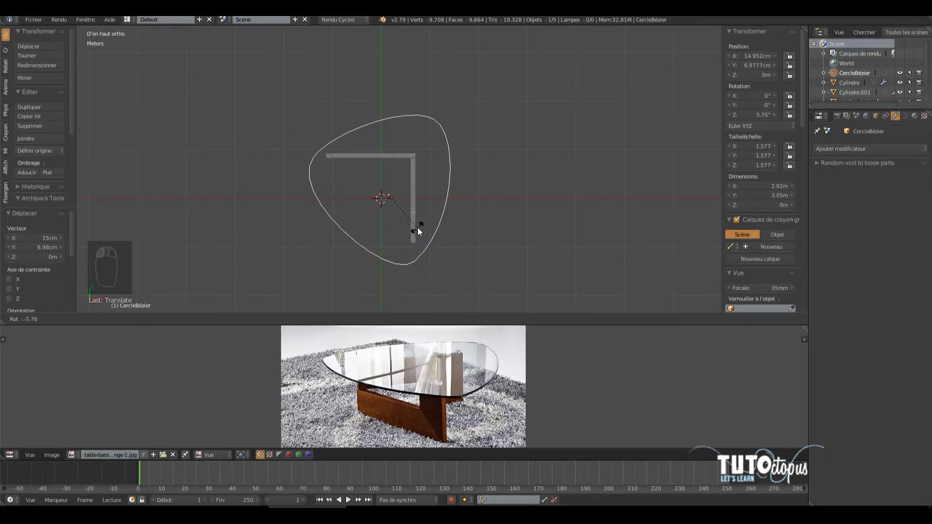
left_click(418, 228)
key("g")
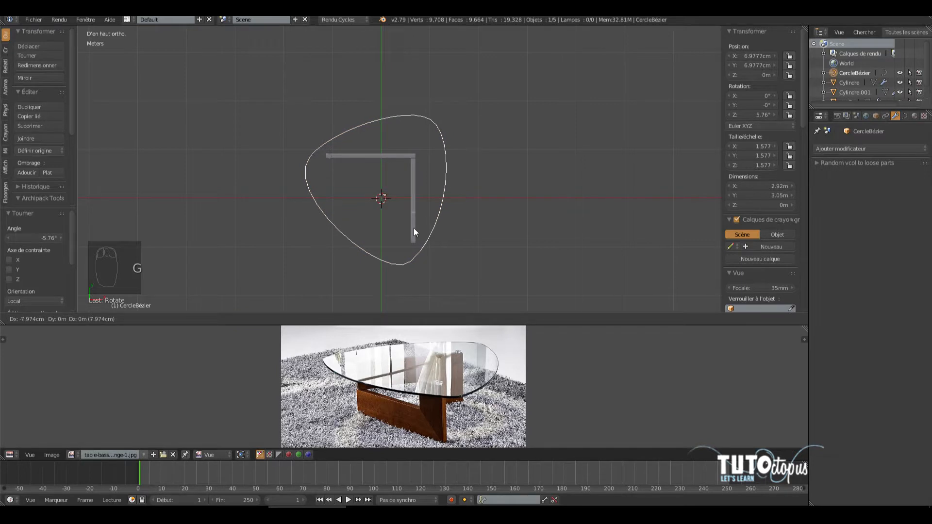
left_click(412, 229)
Step: In Edit Mode, move the control point near the legs' junction by 17.9 cm, -16.9 cm and the one beside the horizontal leg by -13 cm, 15 cm
left_click(158, 319)
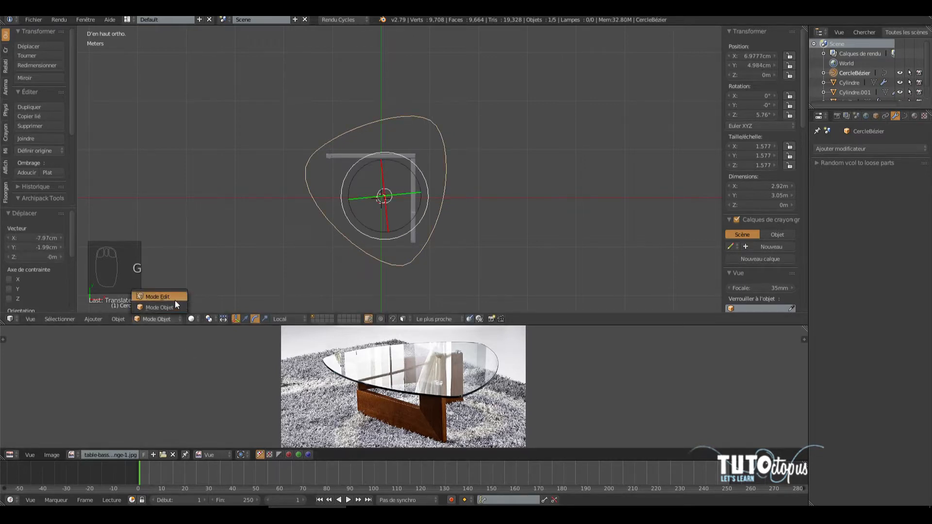
left_click(156, 294)
right_click(428, 120)
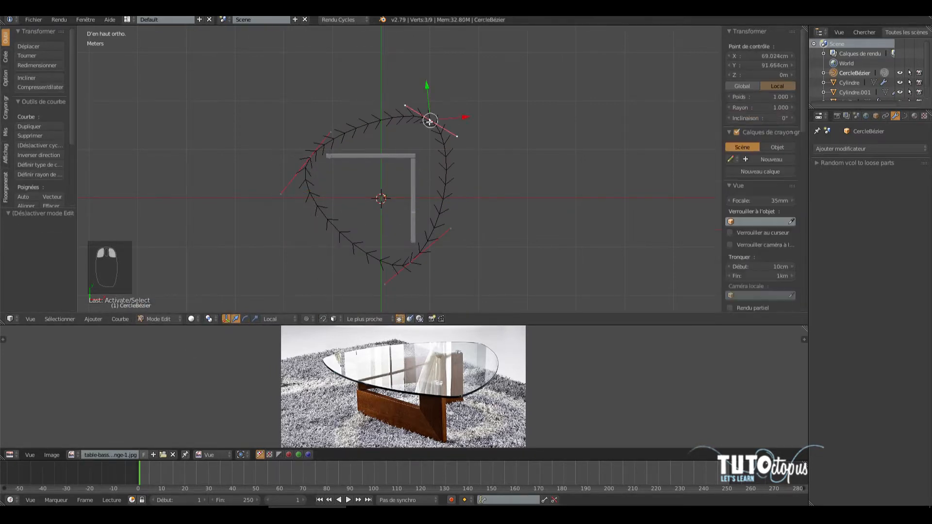
key("g")
left_click(438, 130)
right_click(310, 158)
key("g")
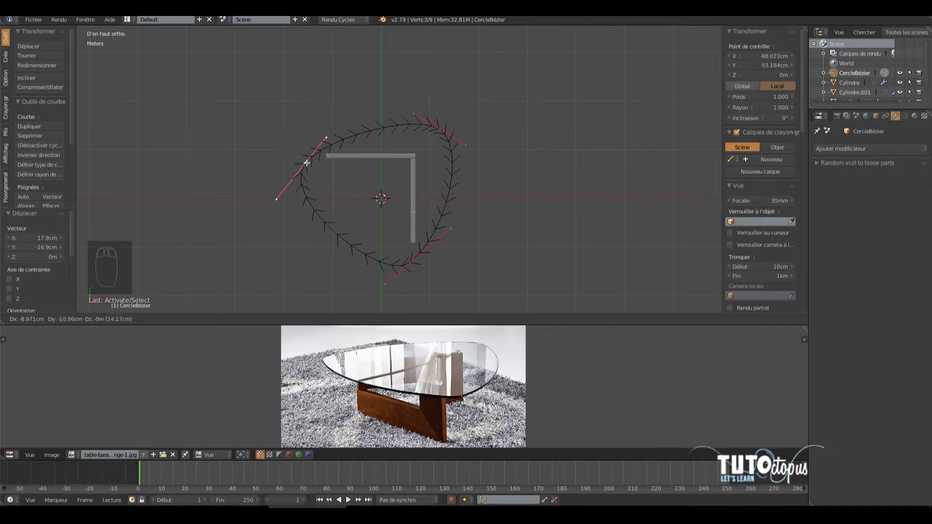
left_click(303, 151)
Step: Move the control point near the vertical leg's free end farther outward from the leg, and return to Object Mode
right_click(408, 256)
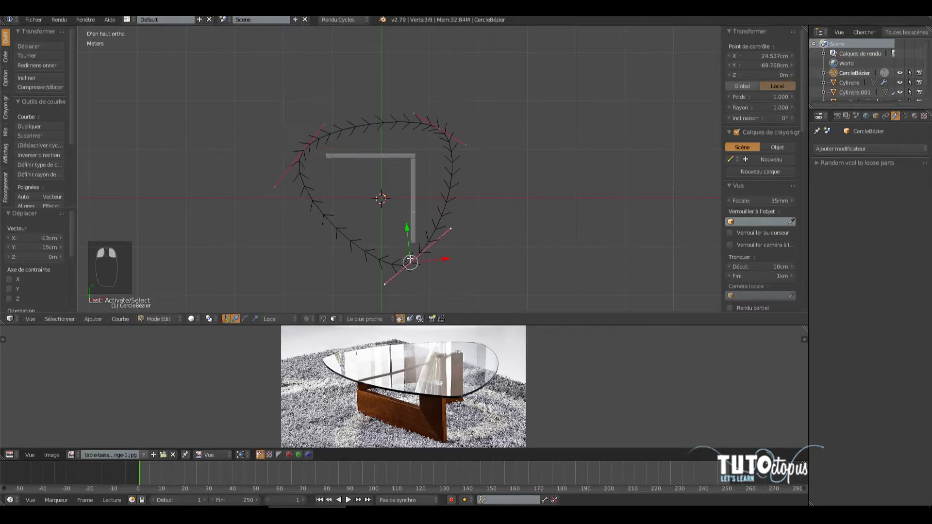
key("g")
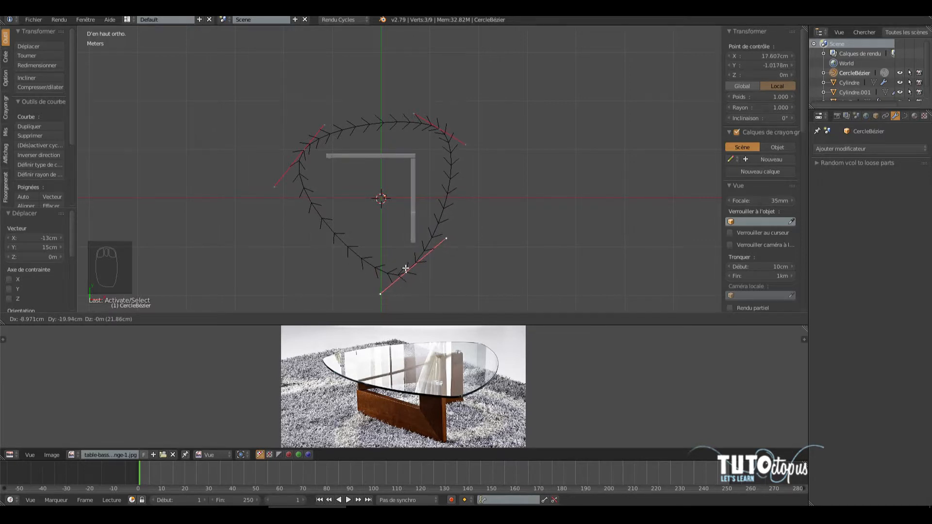
left_click(406, 272)
key("Tab")
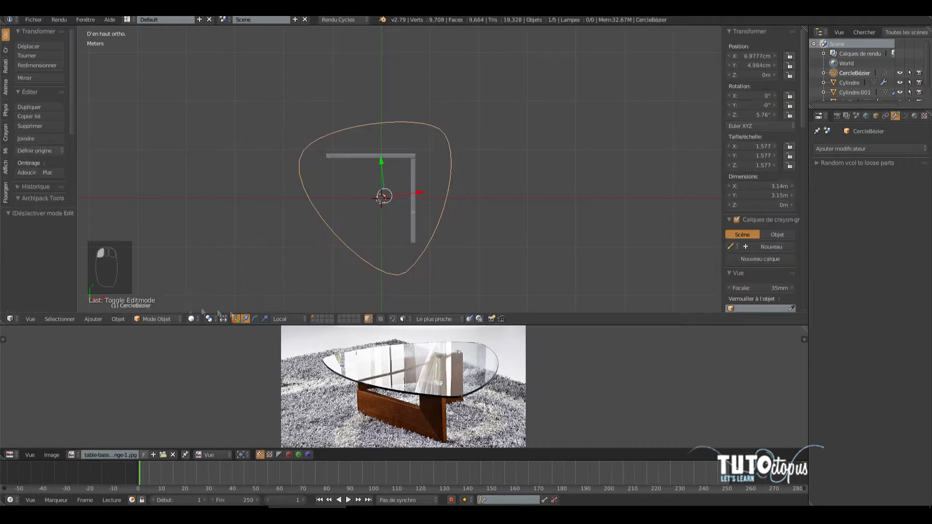
Step: Rotate the outline by -141° and 18.8°, recentring it over the legs at about X 7.97 cm, Y 39.87 cm
left_click(256, 319)
left_click_drag(426, 185, 349, 181)
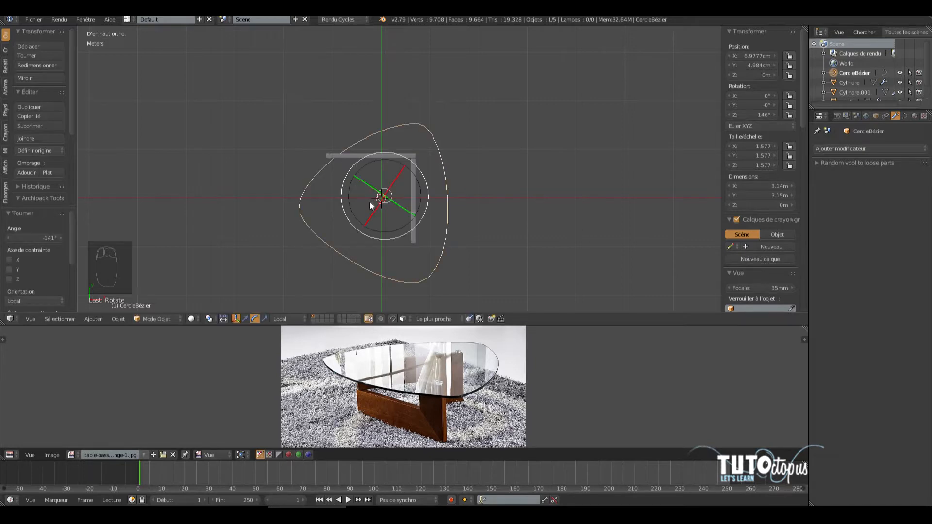
key("g")
left_click(368, 182)
left_click_drag(420, 189, 413, 199)
key("g")
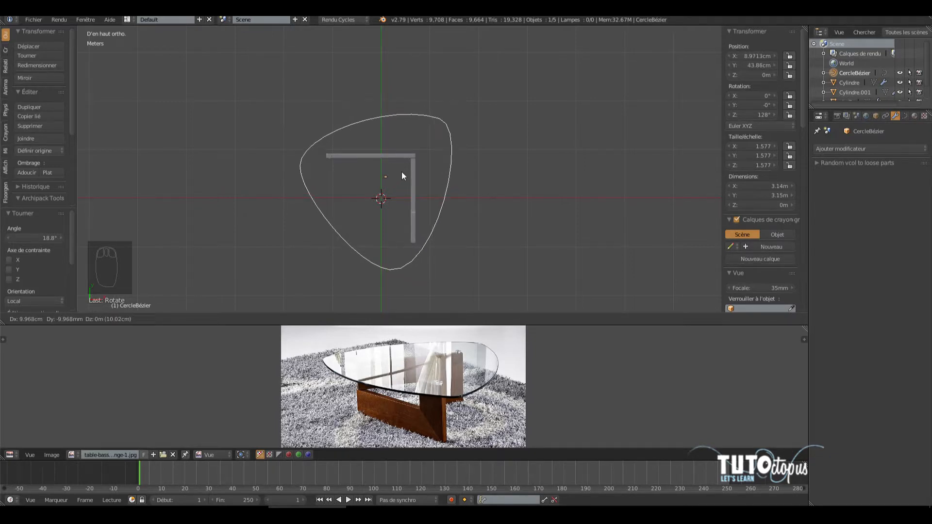
left_click(402, 175)
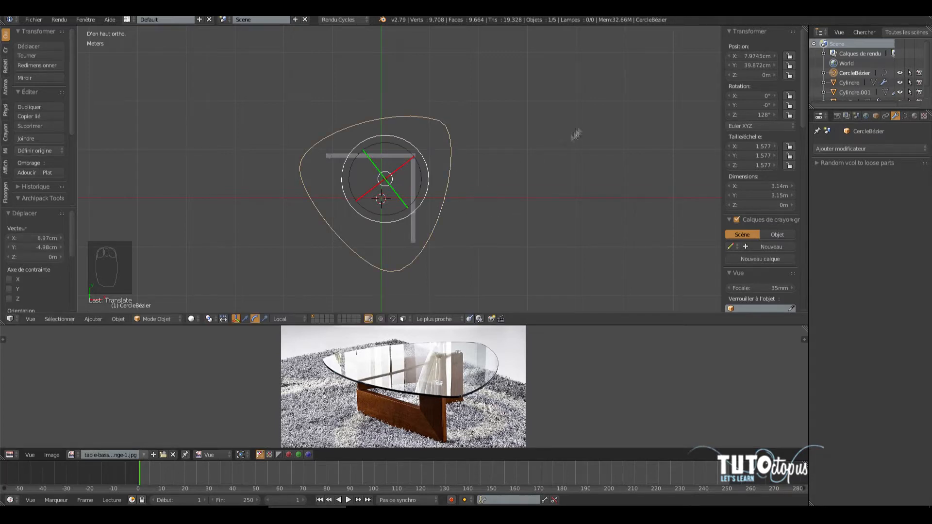
Step: Scale the tabletop outline uniformly by 0.937
left_click(246, 319)
key("s")
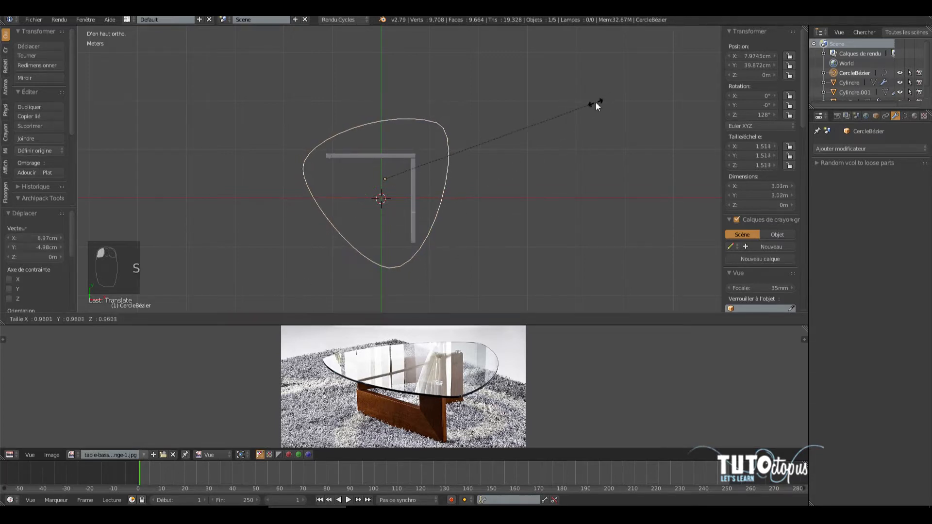
left_click(590, 104)
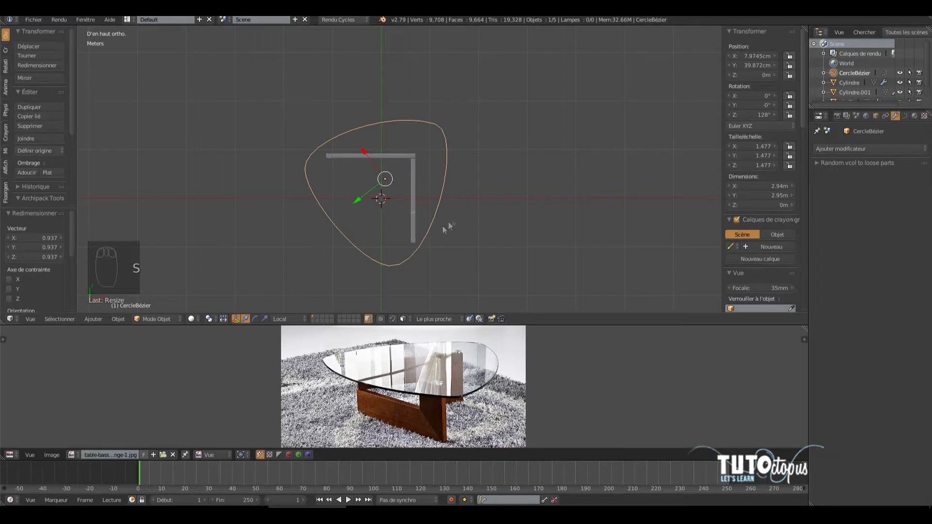
Step: Convert the Bézier outline from a curve into a mesh in Object Mode
left_click(161, 316)
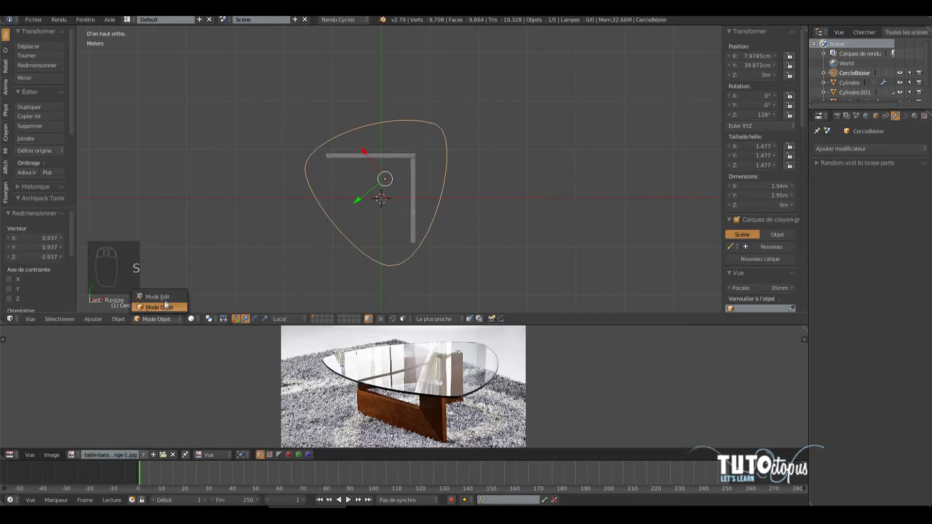
left_click(164, 307)
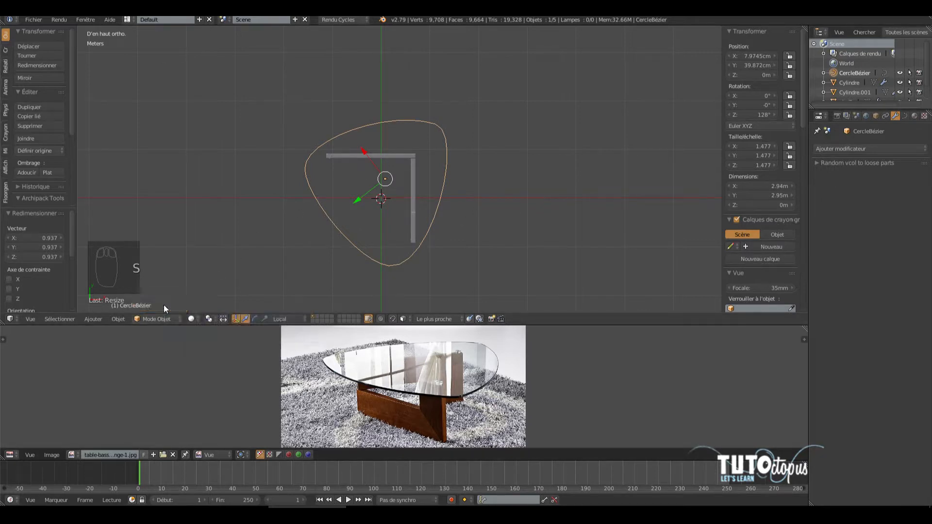
left_click(118, 319)
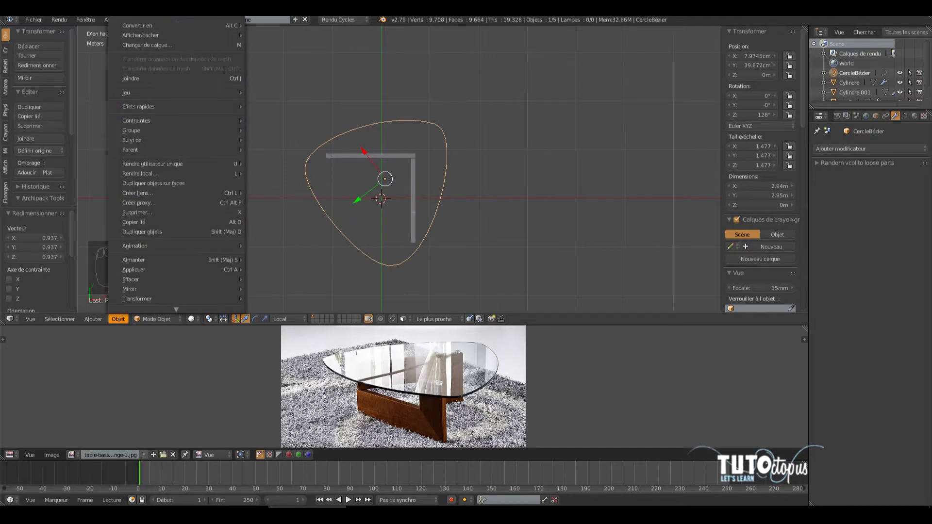
mouse_move(146, 27)
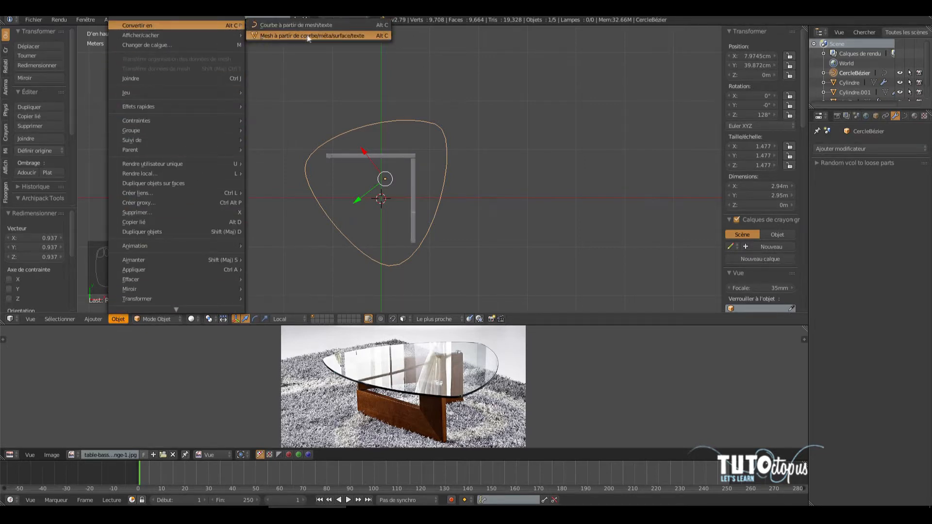
left_click(324, 34)
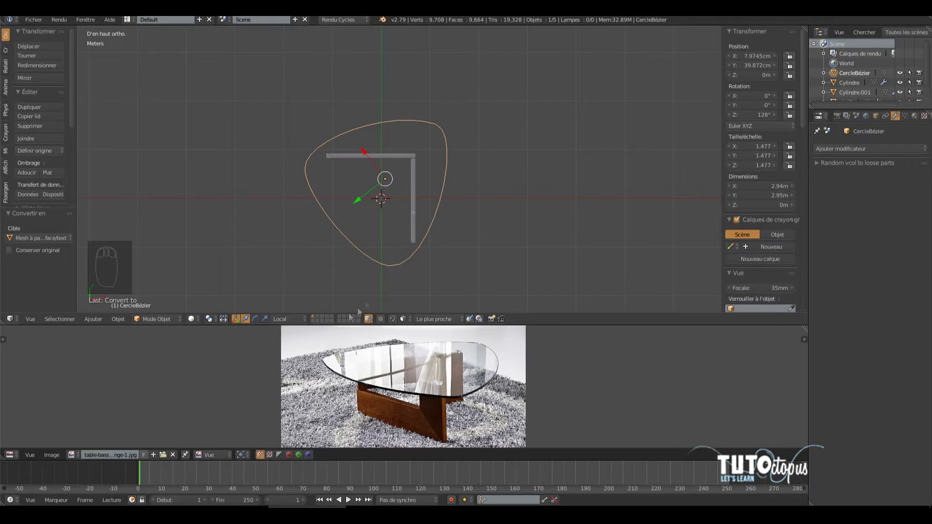
Step: Fill the closed outline with a single face from all its vertices in Edit Mode, and return to Object Mode
left_click(157, 319)
left_click(159, 298)
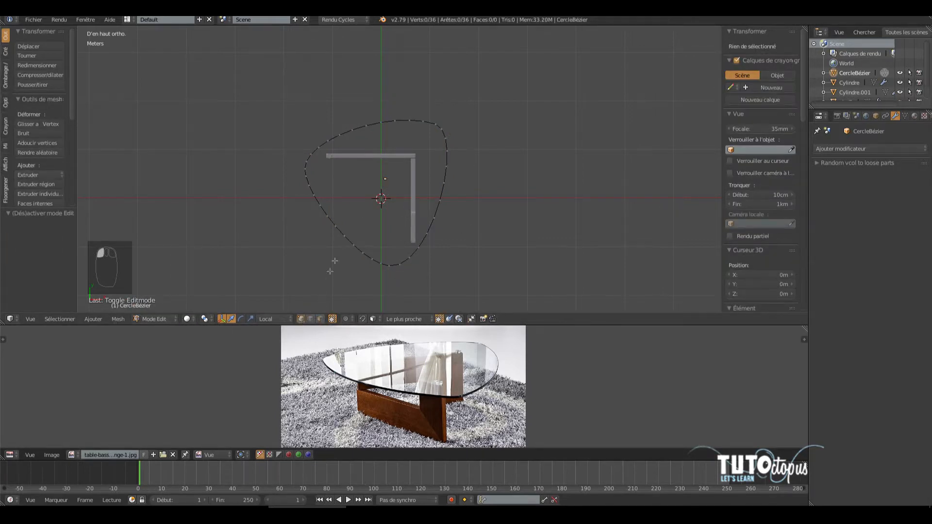
key("a")
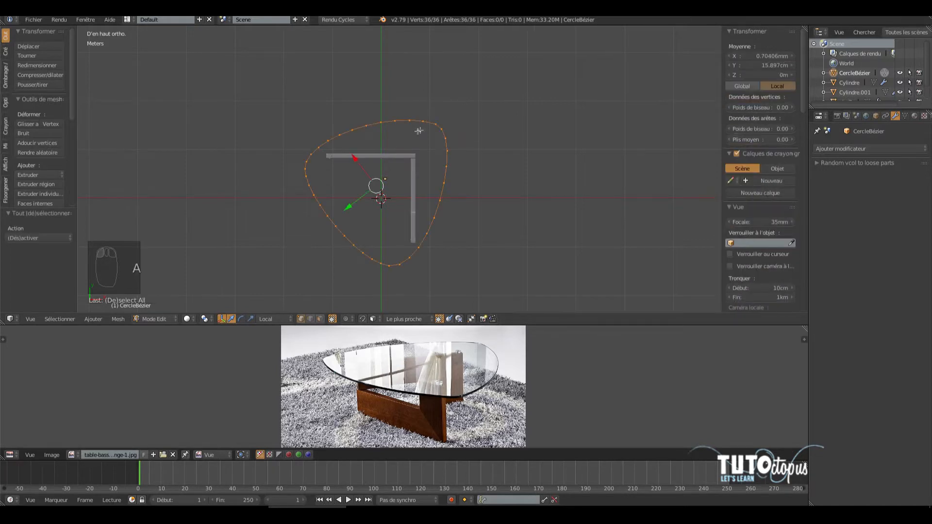
key("f")
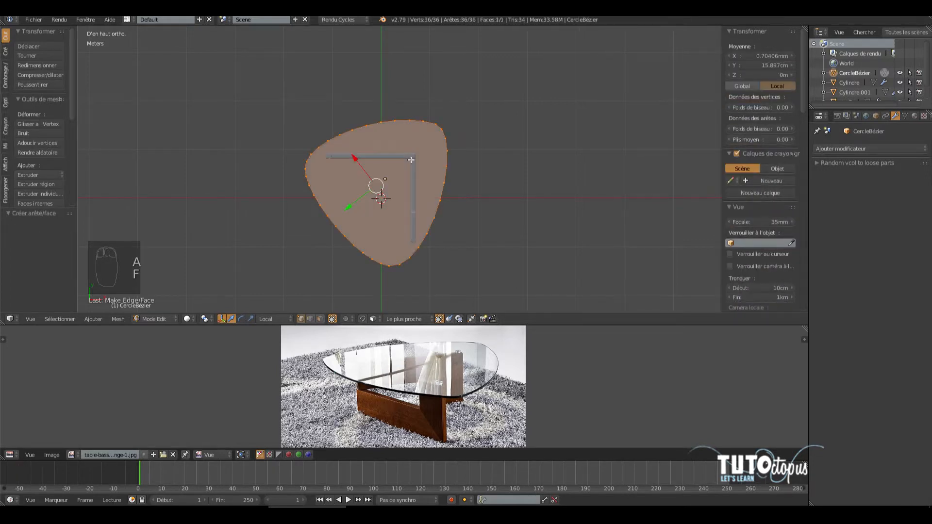
left_click(170, 319)
left_click(171, 310)
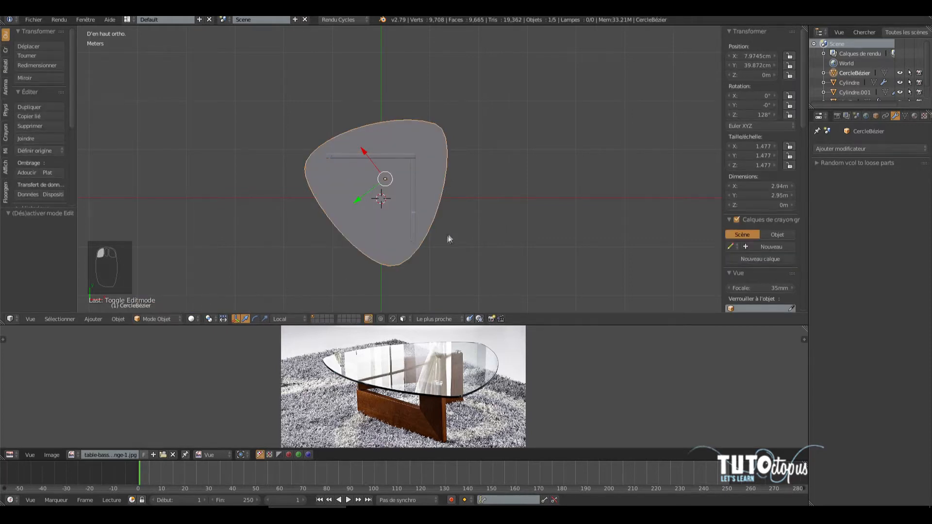
Step: Switch to a perspective view and raise the tabletop about 1.53 m along Z, above the legs
middle_click_drag(435, 245, 410, 130)
key("KP_5")
scroll(388, 185, "up", 3)
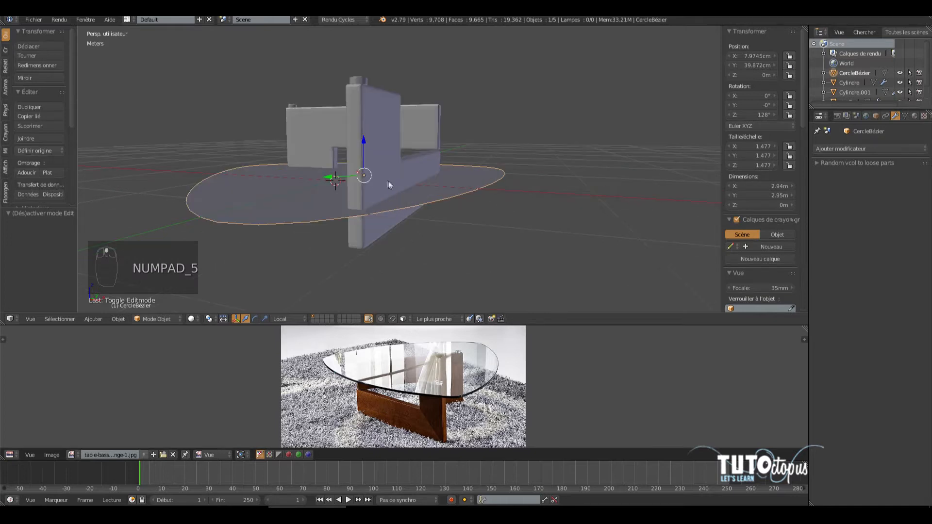
middle_click_drag(339, 154, 399, 191)
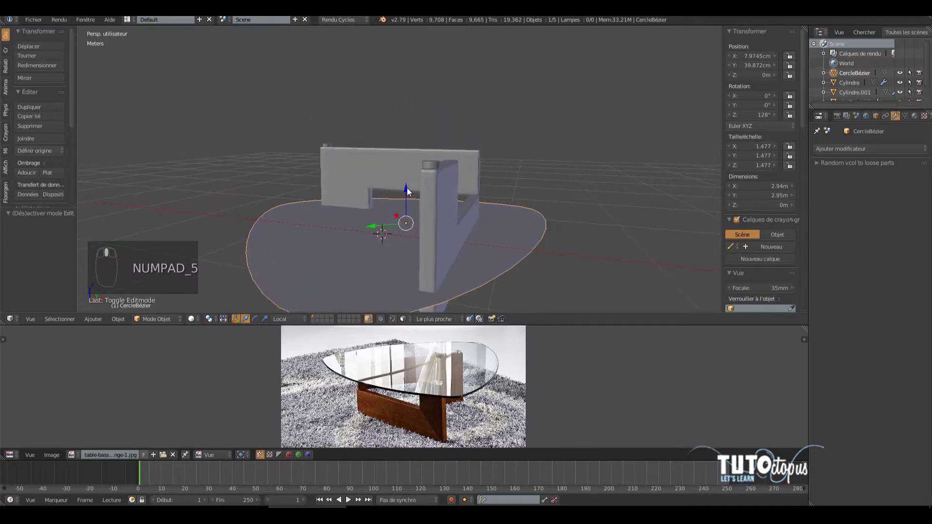
left_click_drag(406, 188, 412, 29)
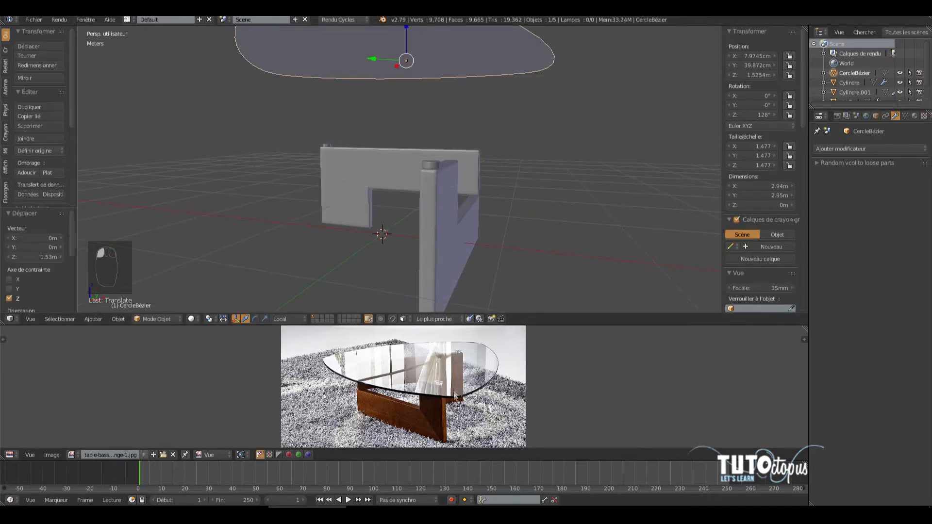
Step: Enable snapping to faces and lower the tabletop about 79.5 cm along Z onto the top of the leg supports
middle_click_drag(480, 166, 412, 149)
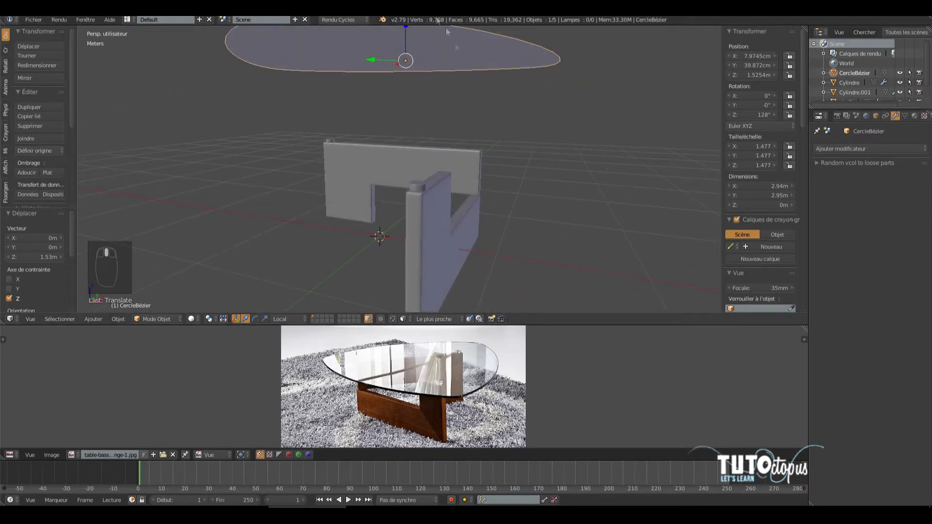
left_click(403, 320)
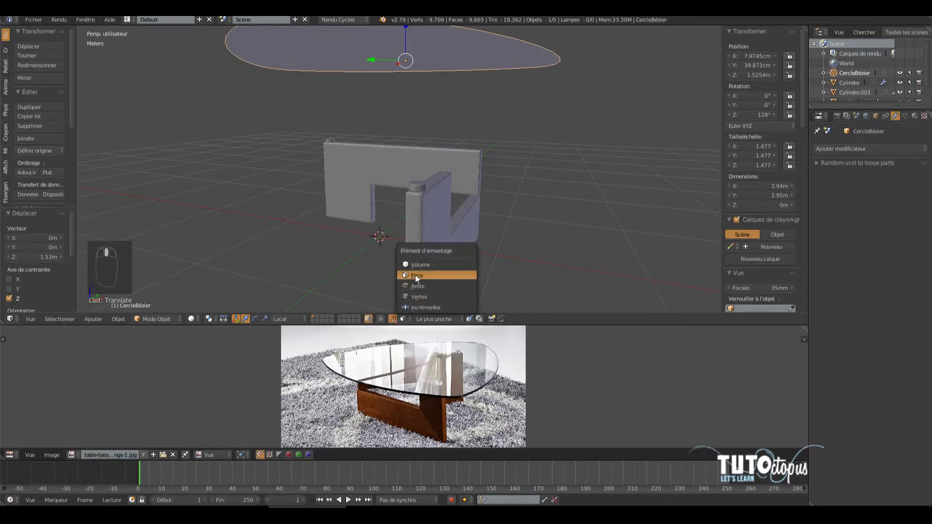
left_click(416, 275)
left_click_drag(407, 32, 417, 182)
middle_click_drag(418, 182, 417, 245)
scroll(416, 241, "down", 4)
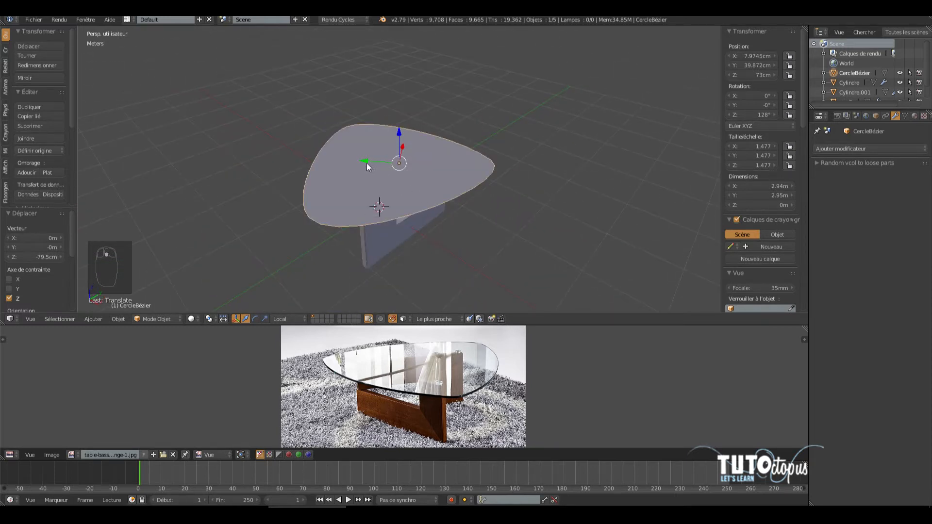
Step: Shift the tabletop about 2.42 cm along its local Y axis and display the scene as a wireframe in top orthographic view
left_click_drag(366, 162, 365, 162)
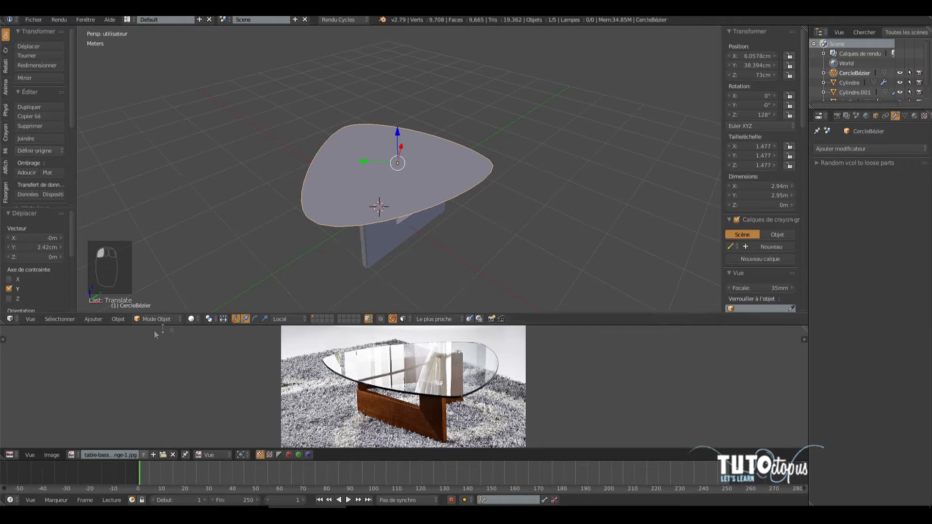
left_click(27, 322)
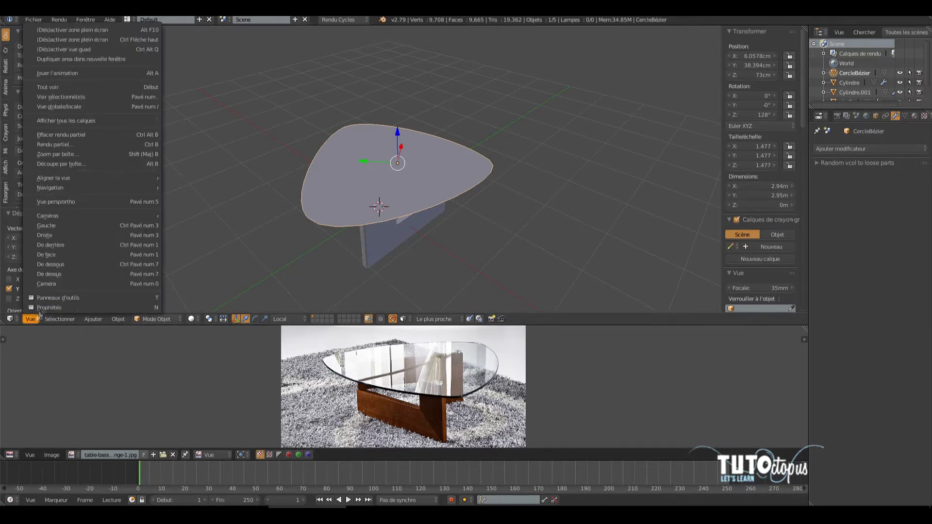
left_click(66, 269)
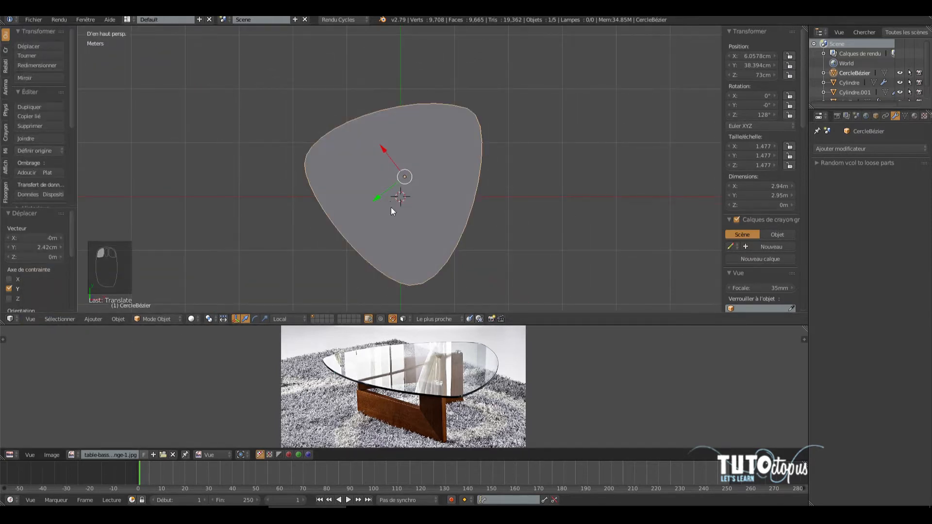
key("KP_5")
left_click(191, 319)
left_click(234, 297)
scroll(432, 185, "up", 1)
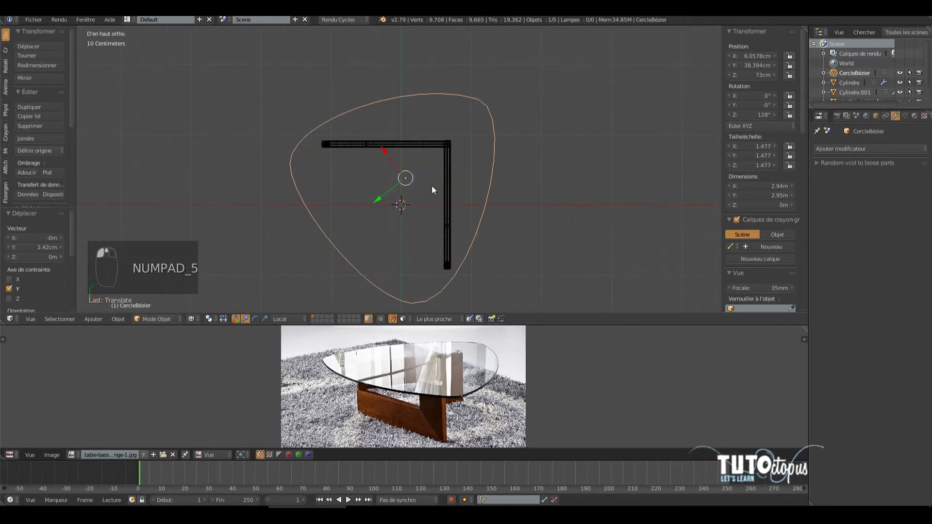
Step: Move the tabletop about -5.75 cm along local X and about 4.23 mm along local Y to centre it over the legs
key("g")
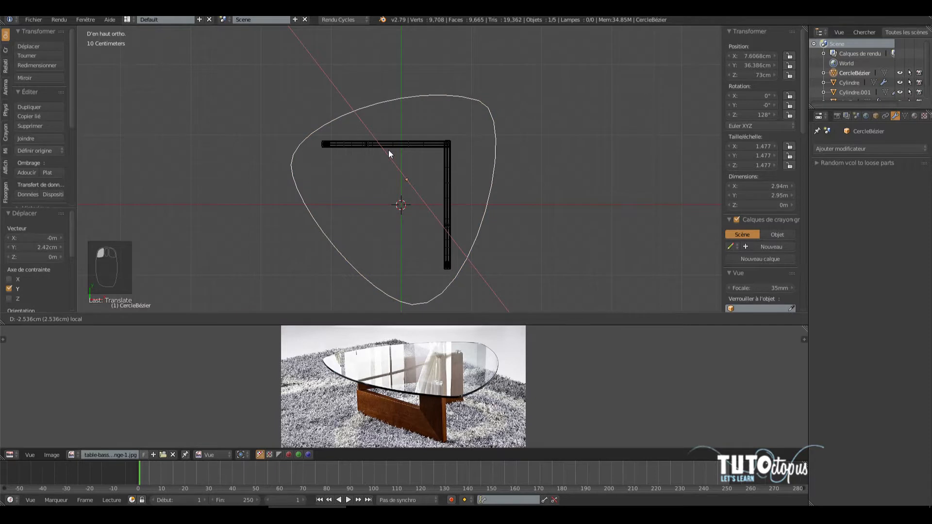
key("x")
key("x")
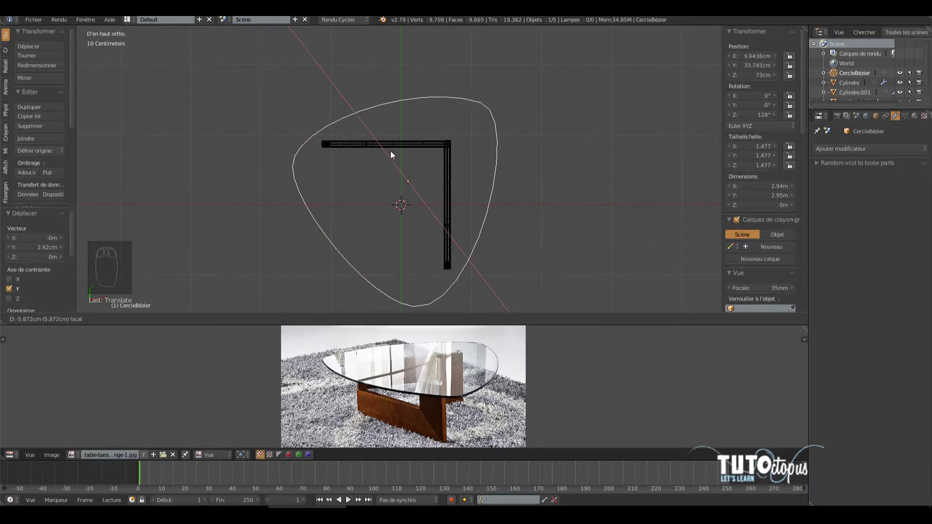
left_click(390, 150)
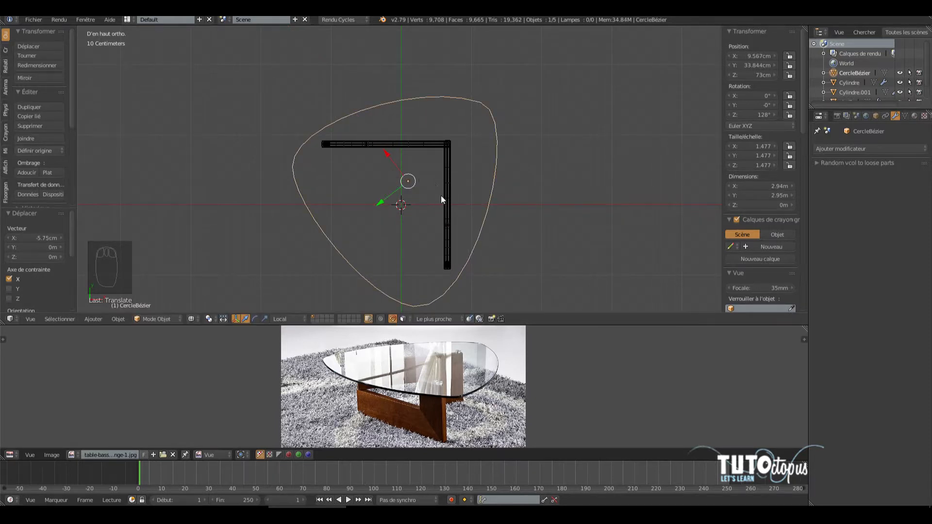
left_click_drag(379, 202, 379, 202)
Step: Return to a solid-shaded perspective view and select the cylindrical support on the outer end of the upper leg
middle_click_drag(503, 199, 420, 124)
key("KP_5")
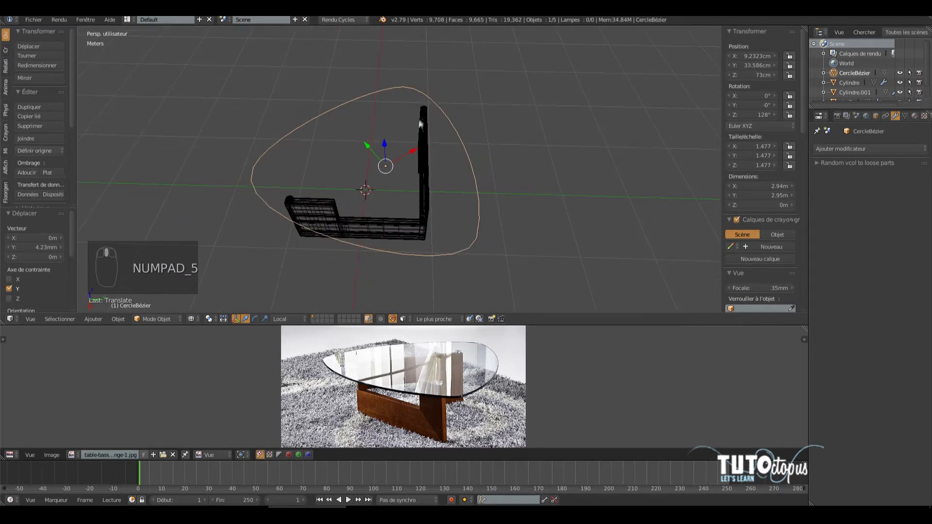
left_click(188, 321)
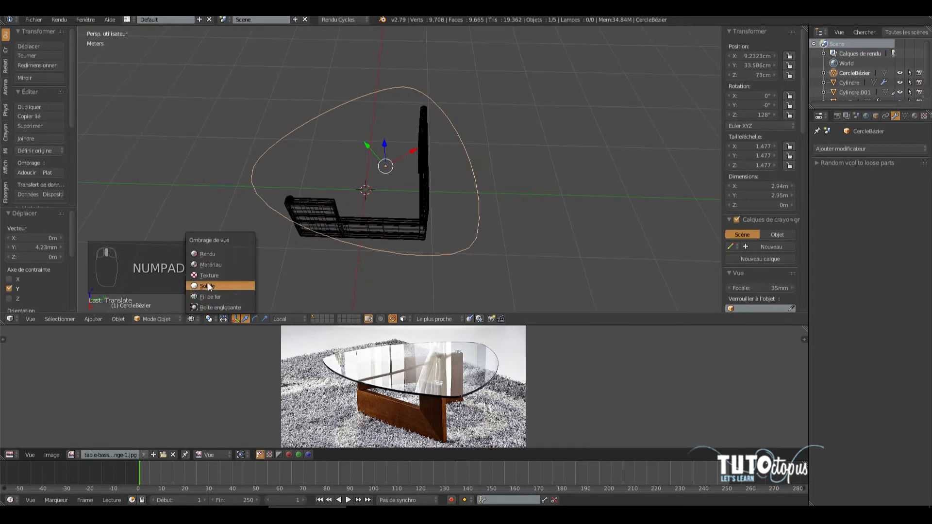
left_click(208, 283)
middle_click_drag(369, 243, 394, 168)
scroll(394, 170, "up", 4)
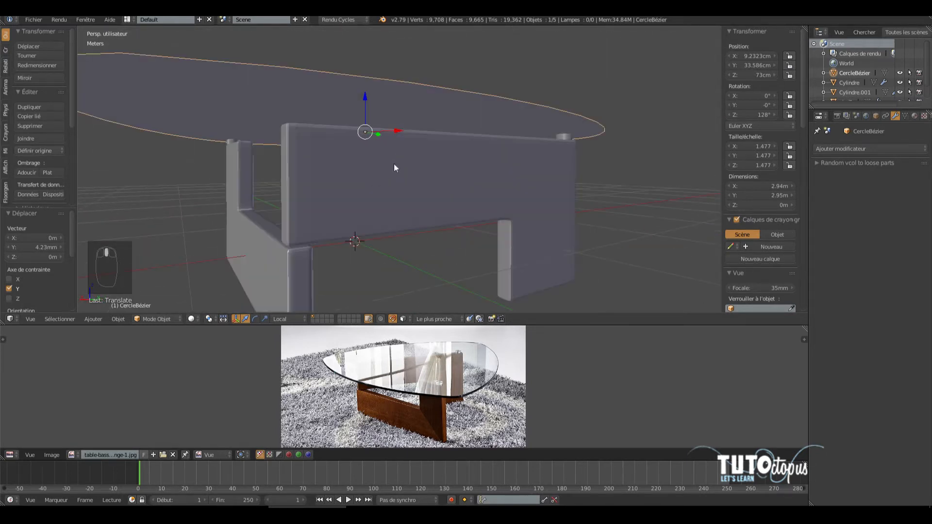
middle_click_drag(296, 115, 313, 141)
right_click(579, 161)
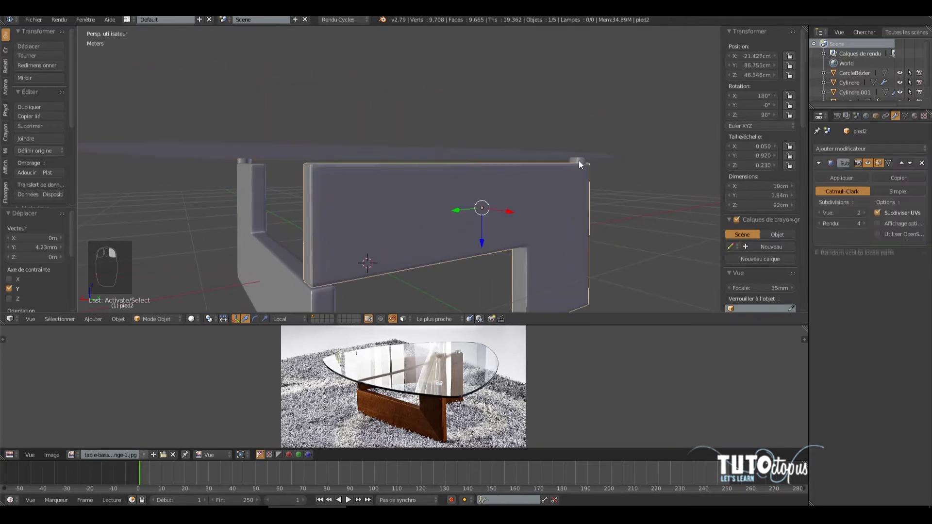
right_click(581, 159)
right_click(581, 162)
right_click(582, 162)
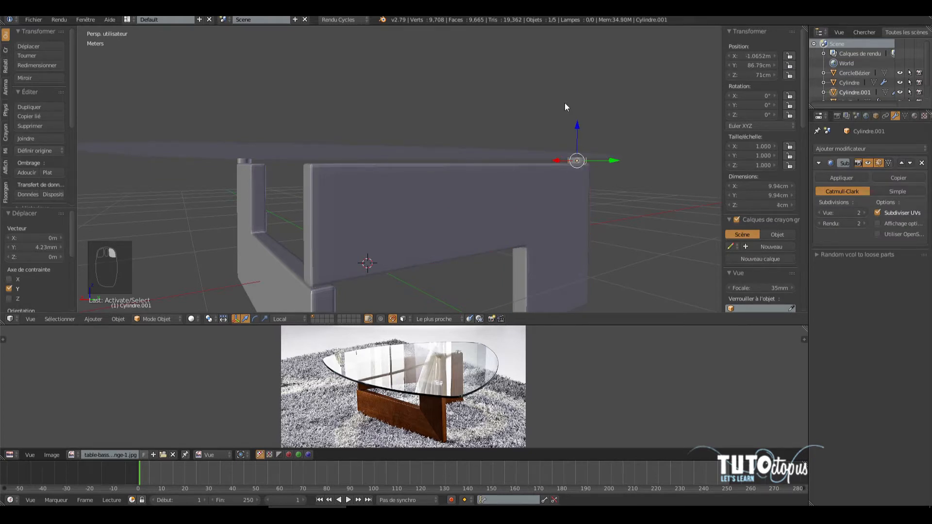
key("shift+d")
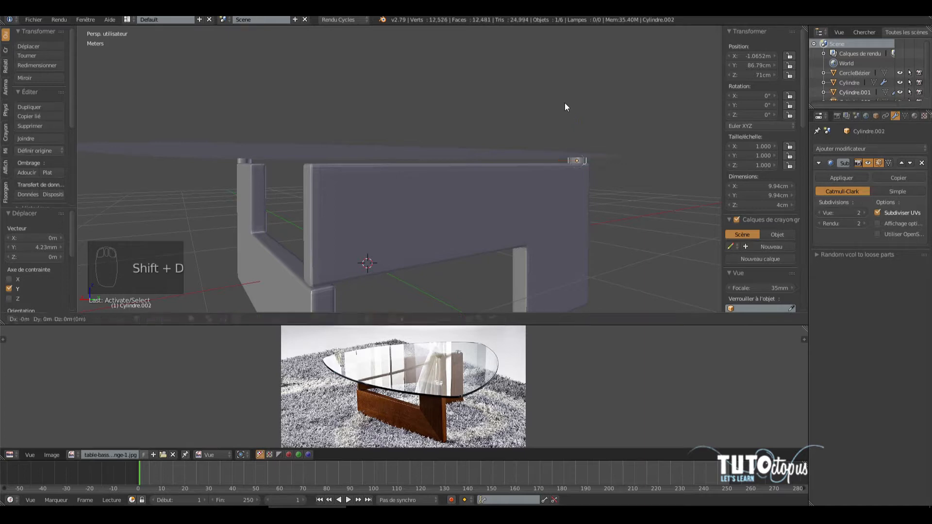
key("x")
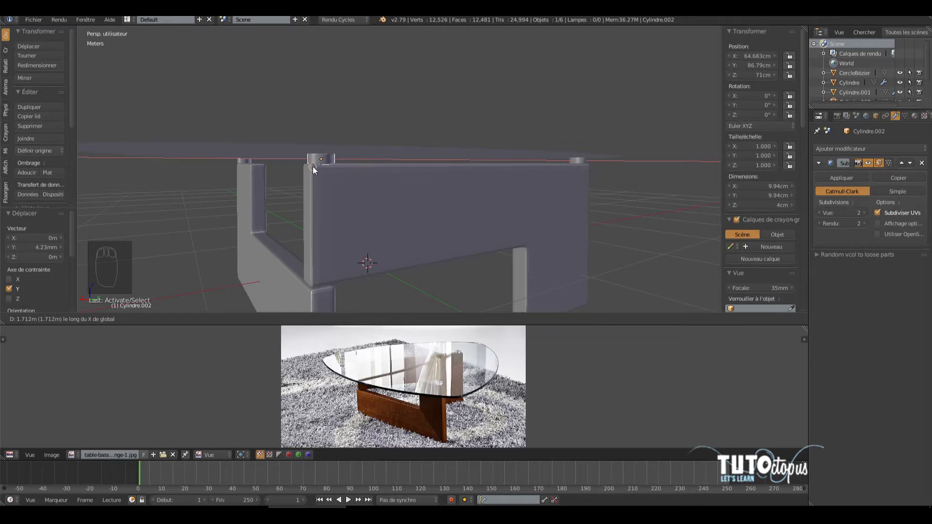
left_click(311, 164)
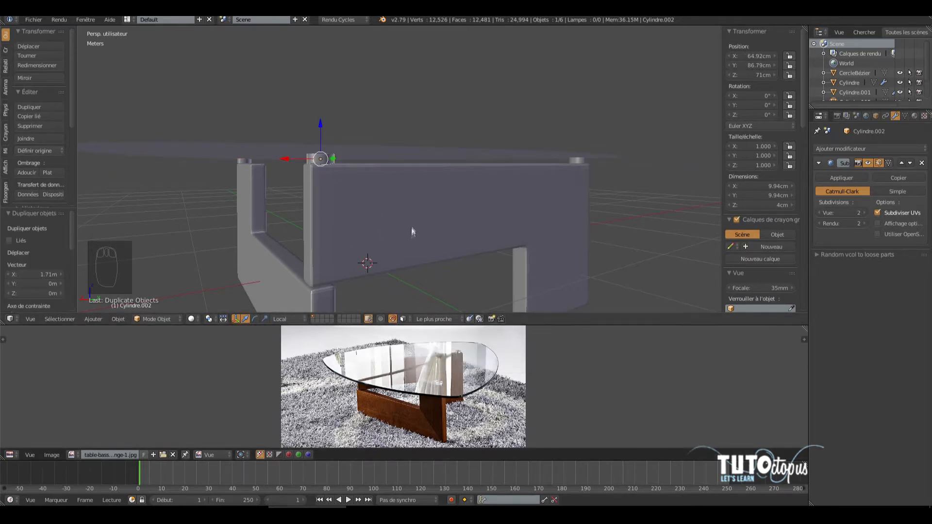
key("ctrl+z")
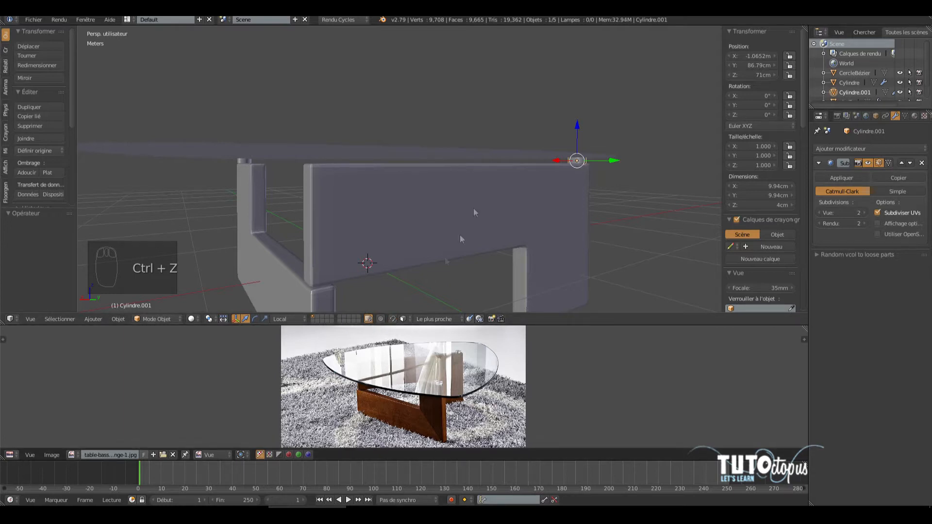
Step: Duplicate the cylindrical support about 1.71 m along X onto the corner where the legs meet, and select the copy
key("shift+d")
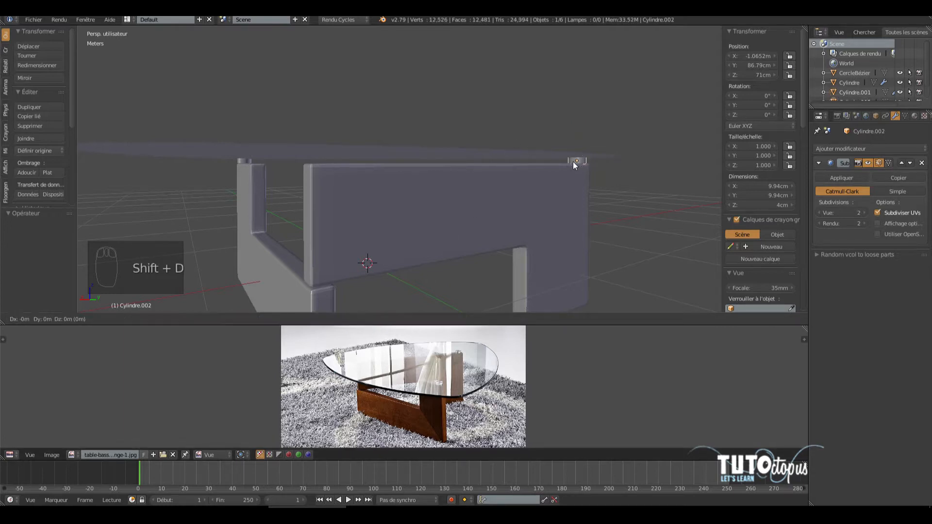
key("x")
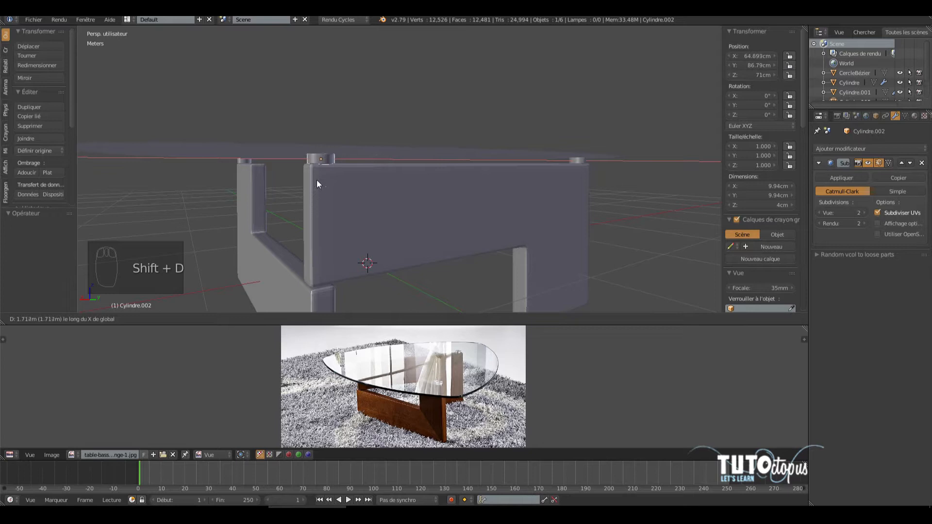
left_click(317, 182)
right_click(578, 159)
key("ctrl+z")
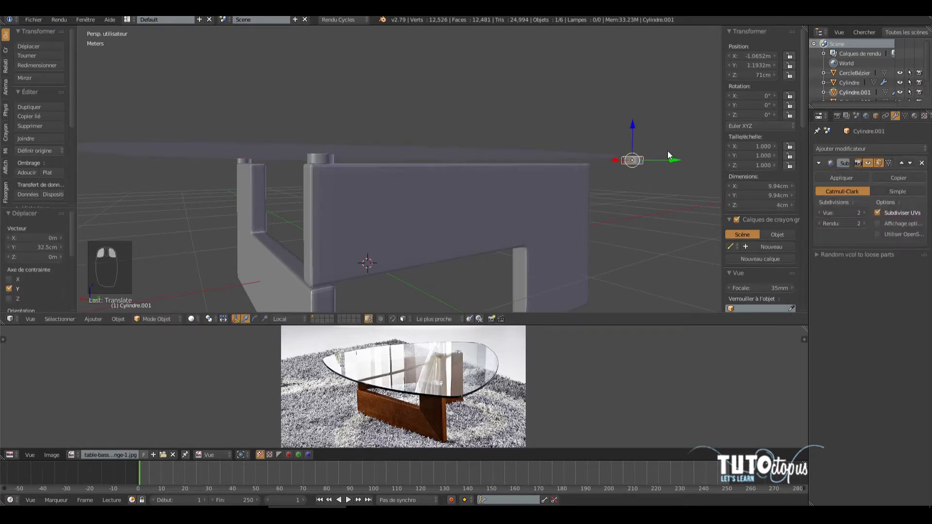
right_click(321, 159)
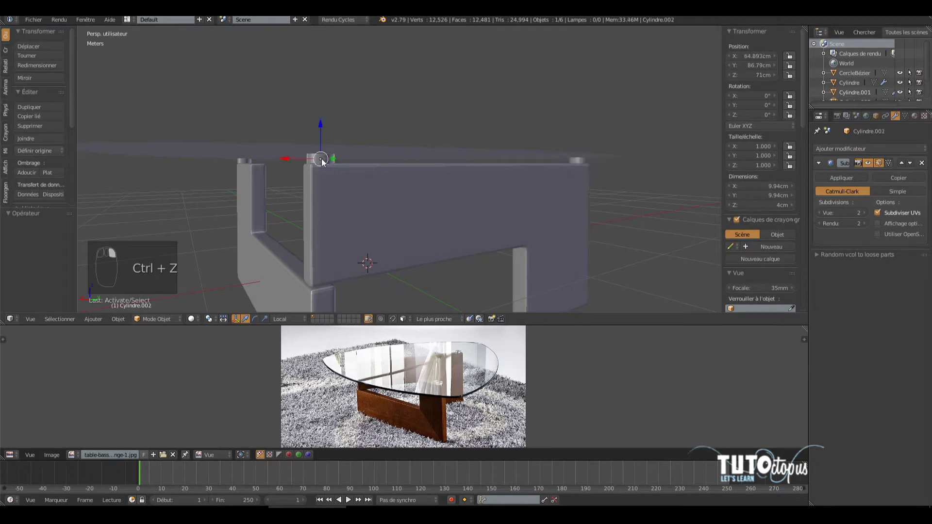
Step: In a wireframe top orthographic view, fine-tune the duplicated support's X and Y position to fit the corner of the legs
left_click(34, 320)
left_click(55, 274)
left_click(193, 319)
left_click(239, 286)
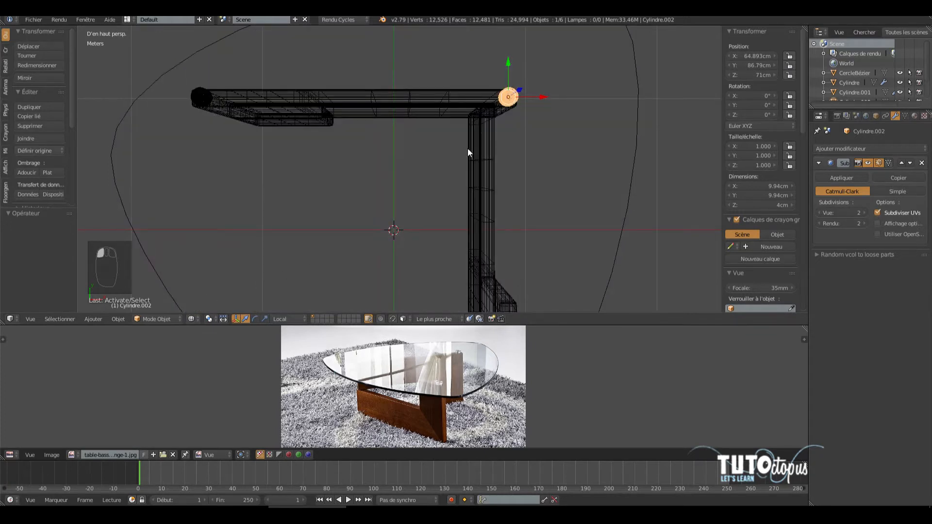
key("KP_5")
scroll(587, 82, "up", 5)
middle_click_drag(567, 71, 308, 273, "shift")
scroll(402, 224, "up", 5)
middle_click_drag(418, 222, 415, 150, "shift")
left_click_drag(441, 173, 453, 174)
left_click_drag(418, 136, 418, 134)
Step: Examine the positions of the supports on the leg ends relative to the tabletop outline
scroll(373, 199, "down", 4)
middle_click_drag(303, 208, 389, 191, "shift")
scroll(390, 191, "down", 2)
scroll(391, 194, "down", 6)
middle_click_drag(321, 208, 408, 142, "shift")
scroll(409, 165, "up", 3)
middle_click_drag(275, 105, 319, 82, "shift")
scroll(412, 201, "up", 1)
scroll(395, 128, "down", 3)
middle_click_drag(529, 195, 447, 140, "shift")
scroll(451, 146, "down", 4)
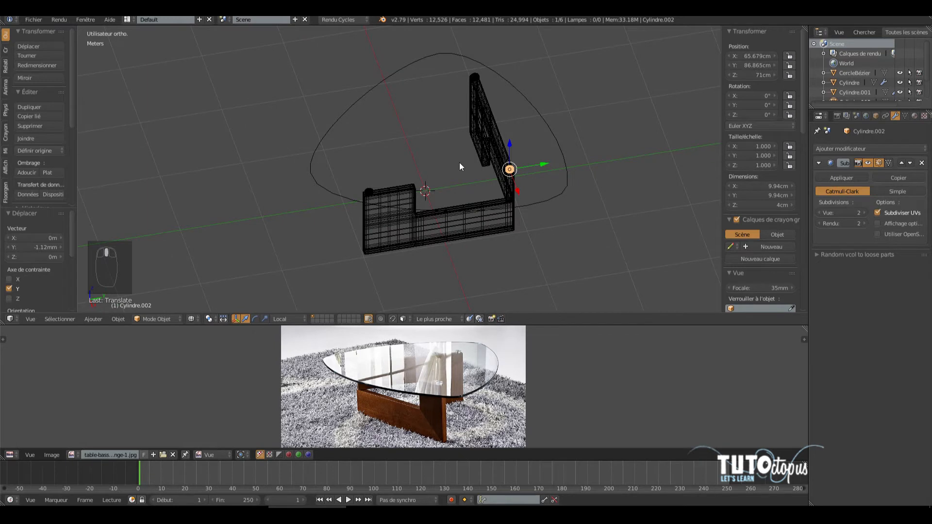
Step: Restore the perspective view with solid shading and view the table from above
key("KP_5")
left_click(192, 319)
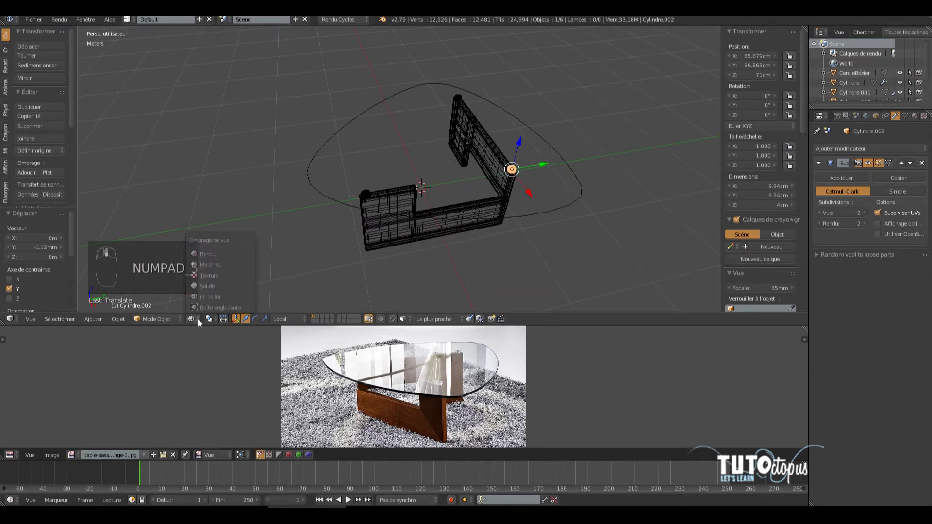
left_click(208, 286)
middle_click_drag(439, 238, 613, 169)
Step: Select the tabletop and enlarge it uniformly to a scale of about 1.632
right_click(429, 164)
key("KP_Divide")
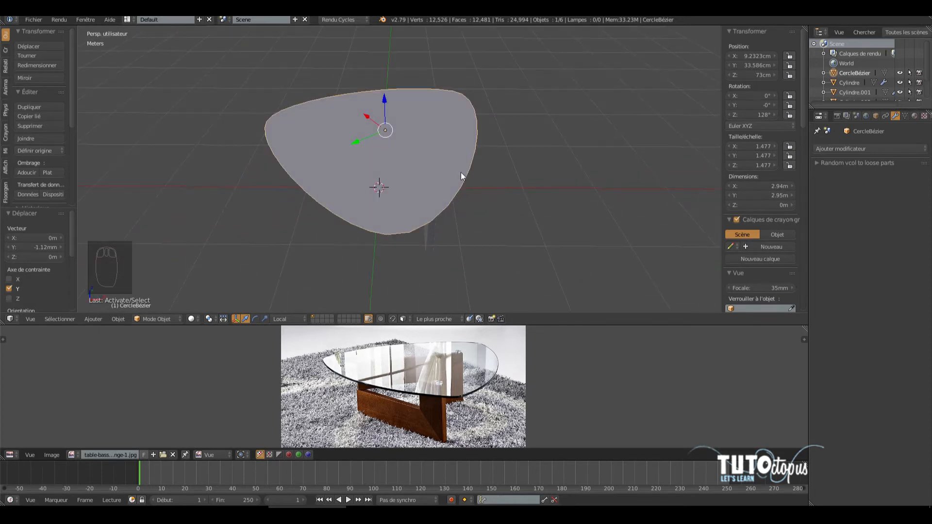
key("s")
left_click(425, 159)
middle_click_drag(460, 194, 425, 201)
key("s")
left_click(413, 204)
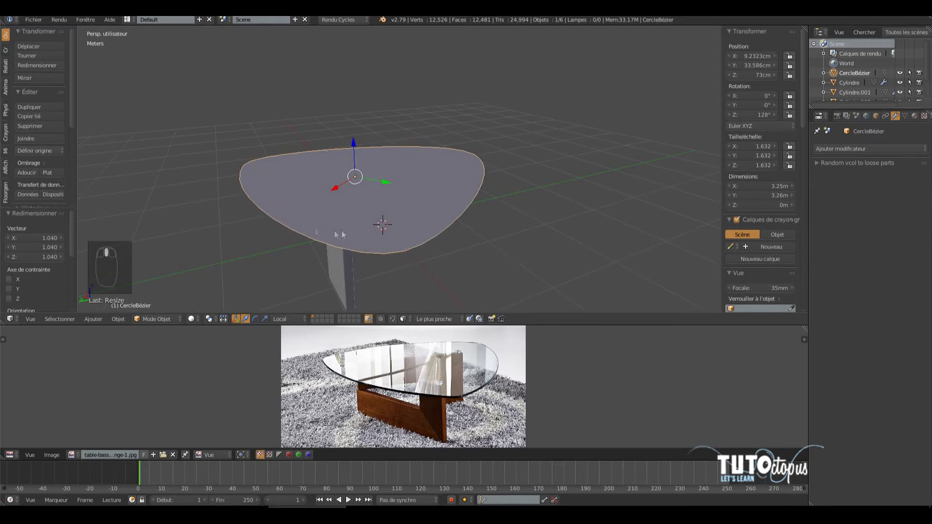
Step: In Edit Mode with face selection, extrude the tabletop's face 2 cm along Z to give it thickness
left_click(171, 315)
left_click(167, 298)
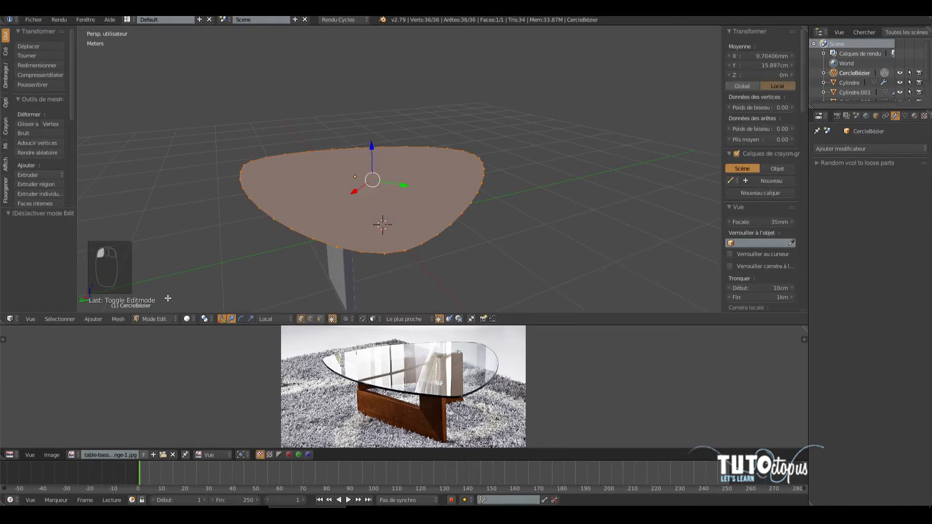
left_click(320, 319)
right_click(417, 185)
key("e")
left_click(364, 218)
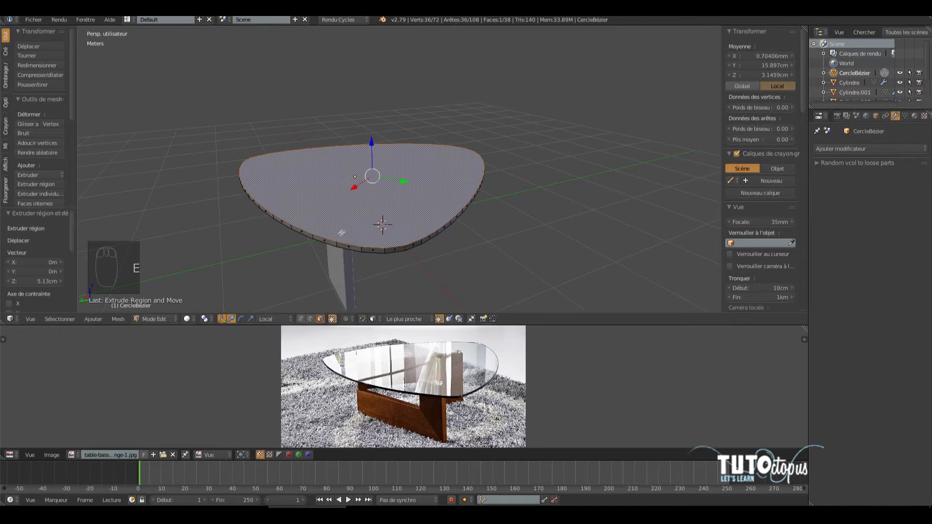
left_click(43, 280)
type("2")
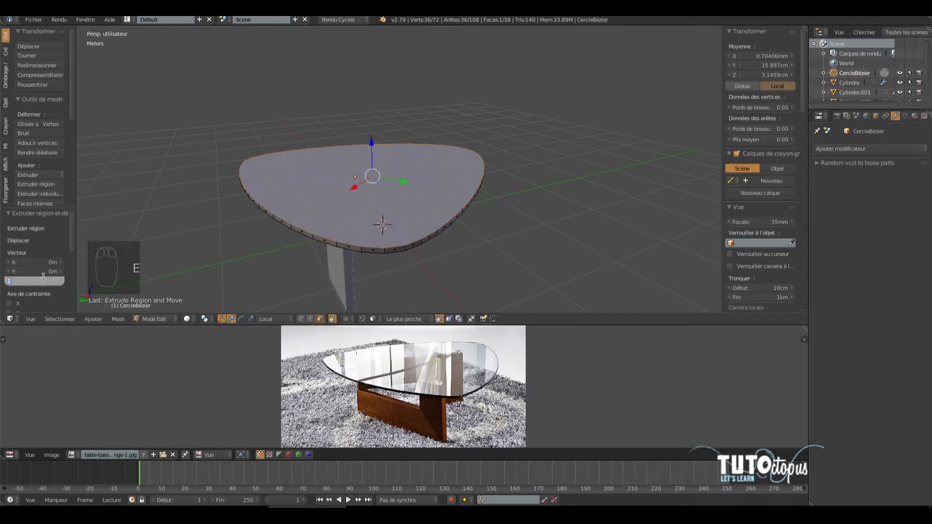
type("cm")
key("Return")
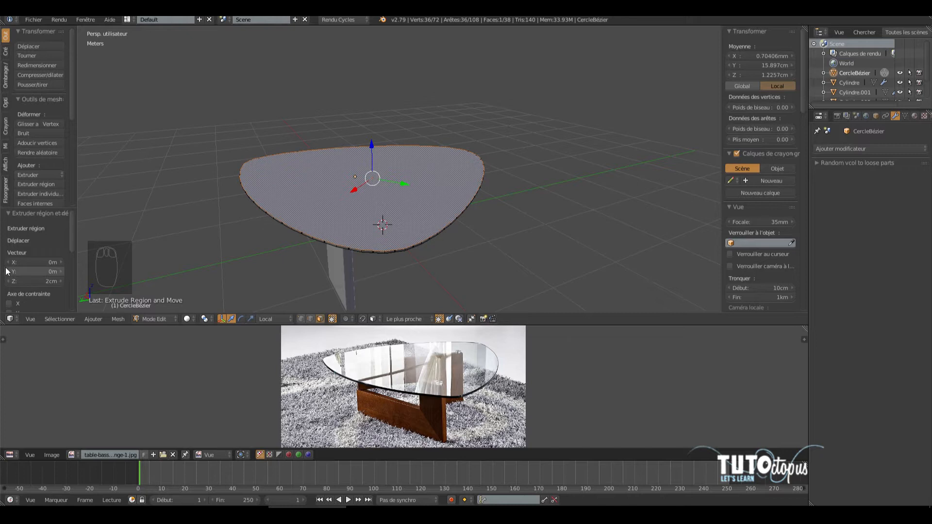
Step: Set the tabletop's extrusion distance to 2.2 cm along Z and check its edge and underside against the supports
middle_click_drag(399, 228, 395, 165)
scroll(395, 164, "up", 2)
scroll(395, 166, "up", 3)
middle_click_drag(270, 123, 279, 139)
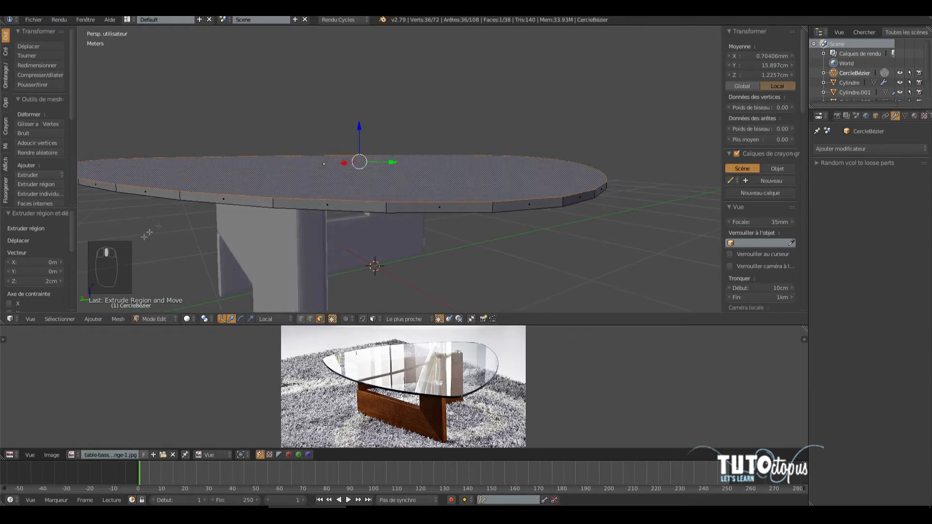
left_click(47, 281)
key("Return")
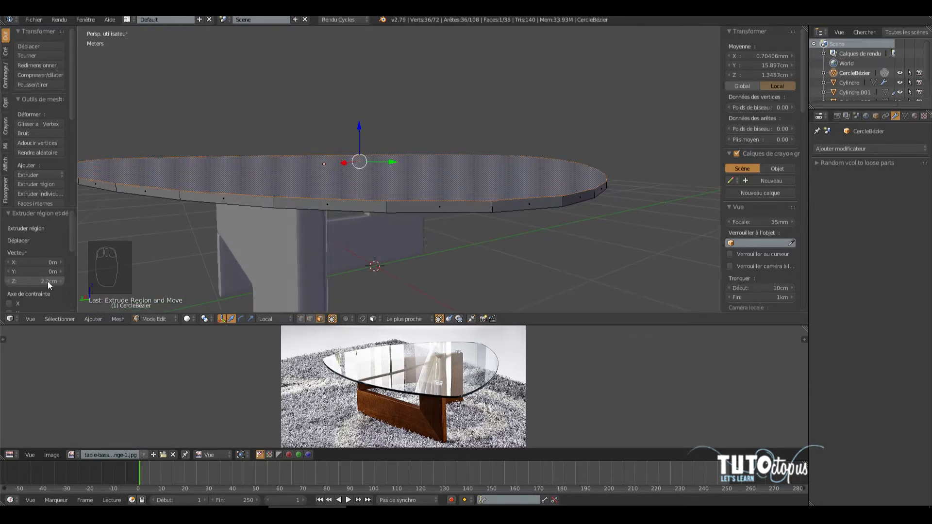
scroll(335, 232, "up", 5)
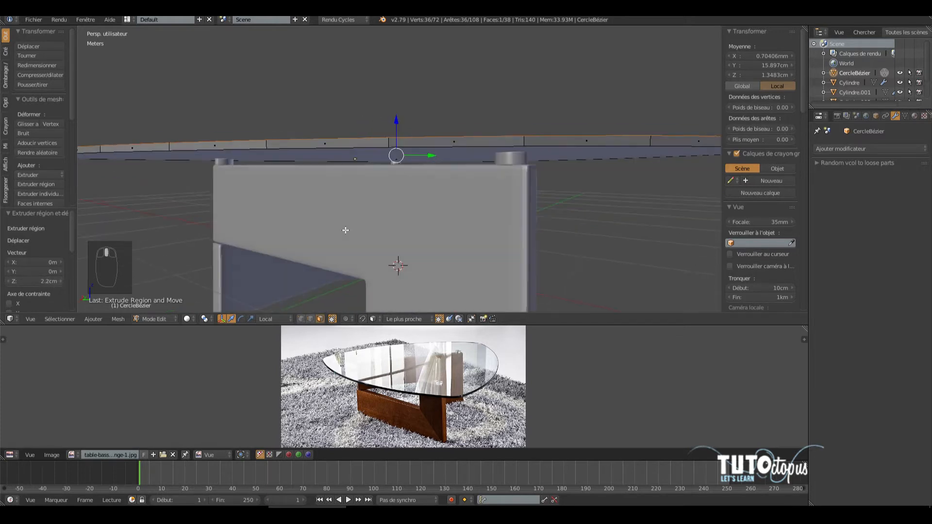
scroll(335, 232, "down", 3)
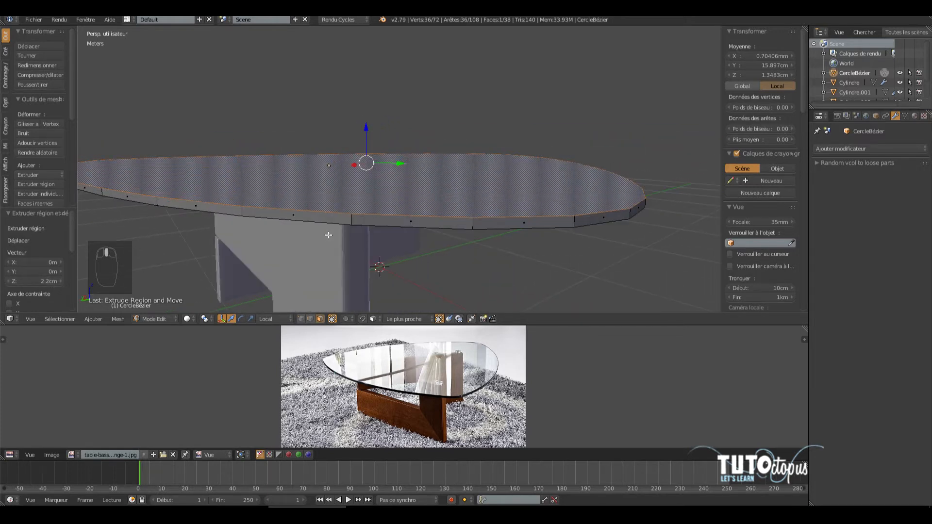
scroll(362, 218, "down", 2)
mouse_move(362, 190)
middle_mouse_down()
mouse_move(379, 189)
mouse_move(363, 189)
middle_mouse_up()
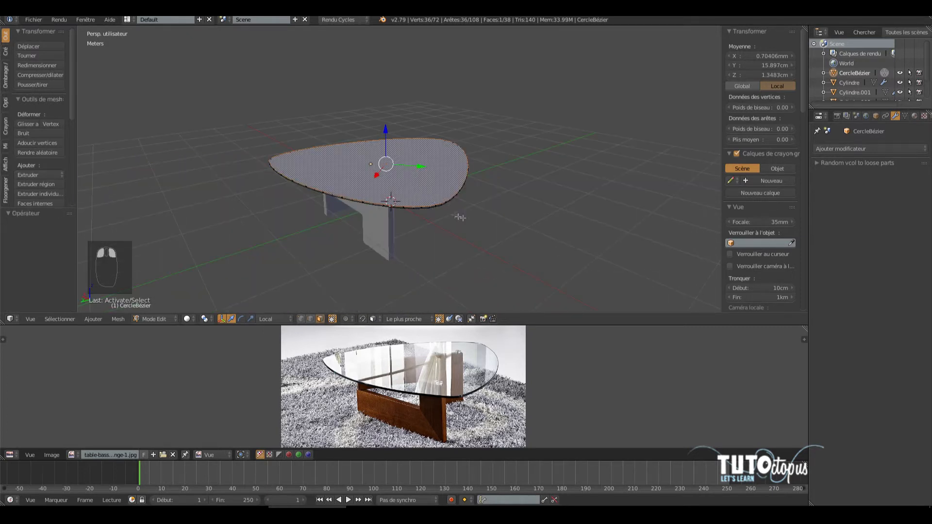
middle_click_drag(461, 224, 438, 185)
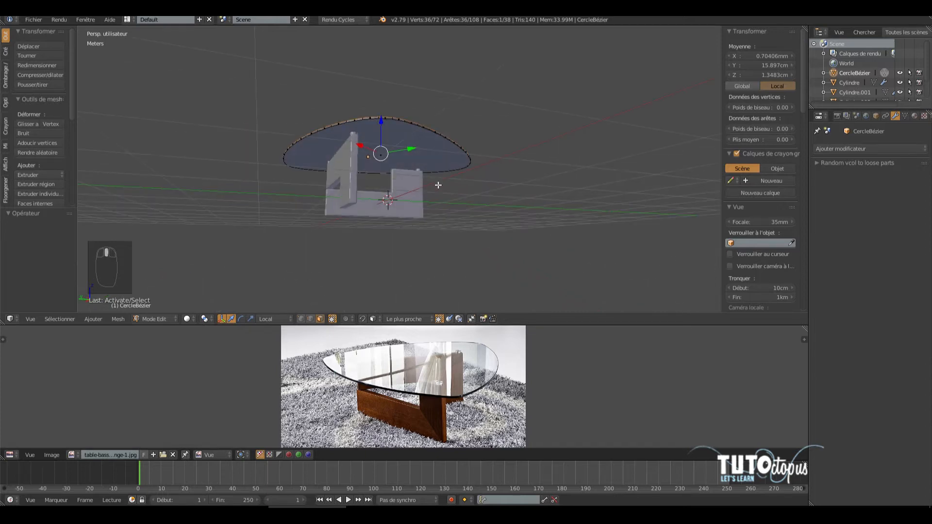
Step: Select both the upper and lower faces of the tabletop and inset them by about 2.385 cm
right_click(428, 145, "shift")
middle_click_drag(413, 127, 414, 173)
scroll(413, 173, "up", 3)
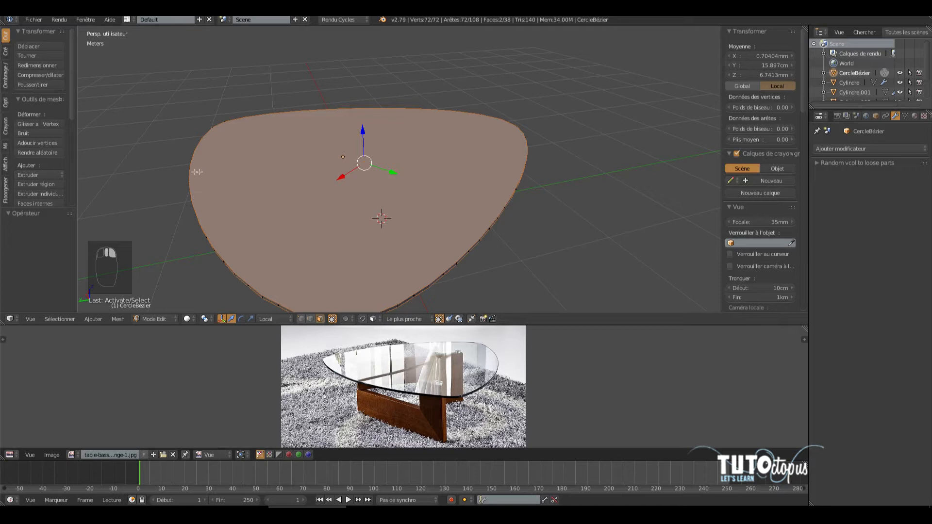
key("i")
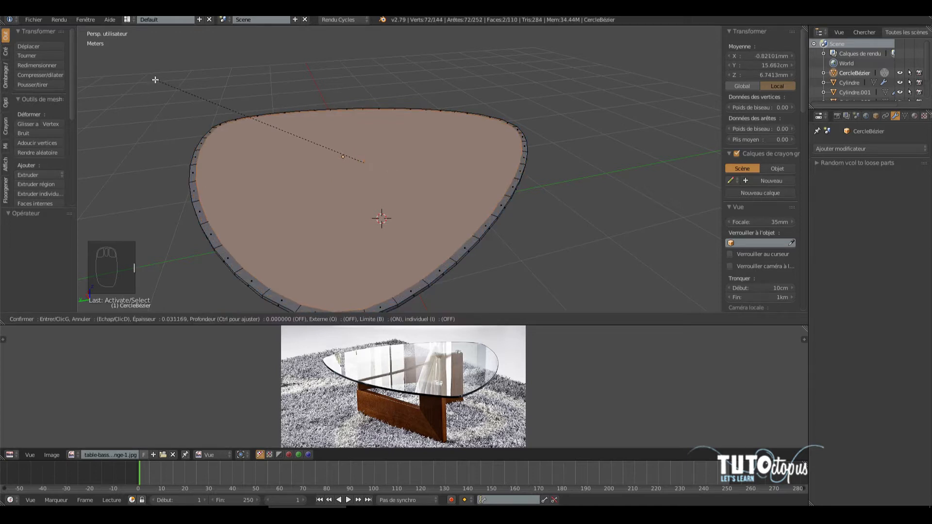
left_click(155, 79)
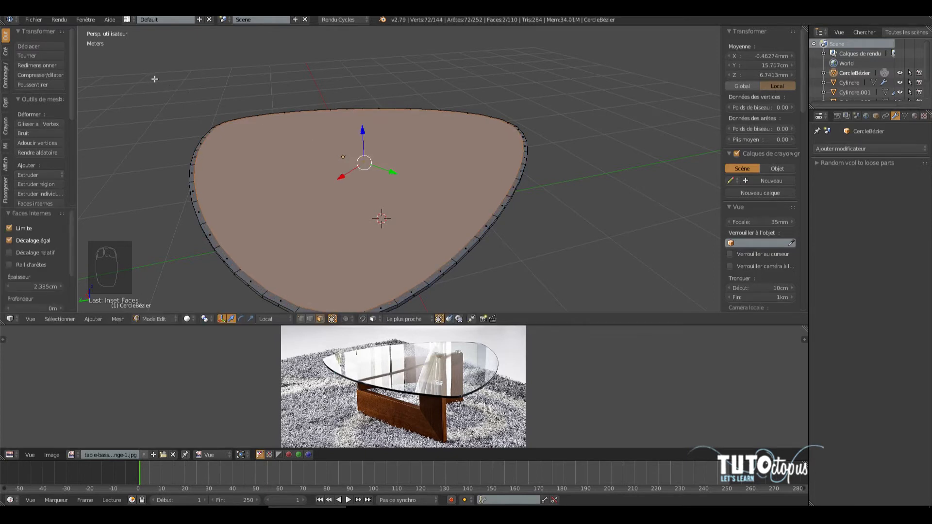
Step: Select only the tabletop's inset upper face and raise it about 3.28 mm along its local Z axis
scroll(335, 187, "down", 3)
middle_click_drag(335, 186, 384, 193)
scroll(384, 193, "up", 4)
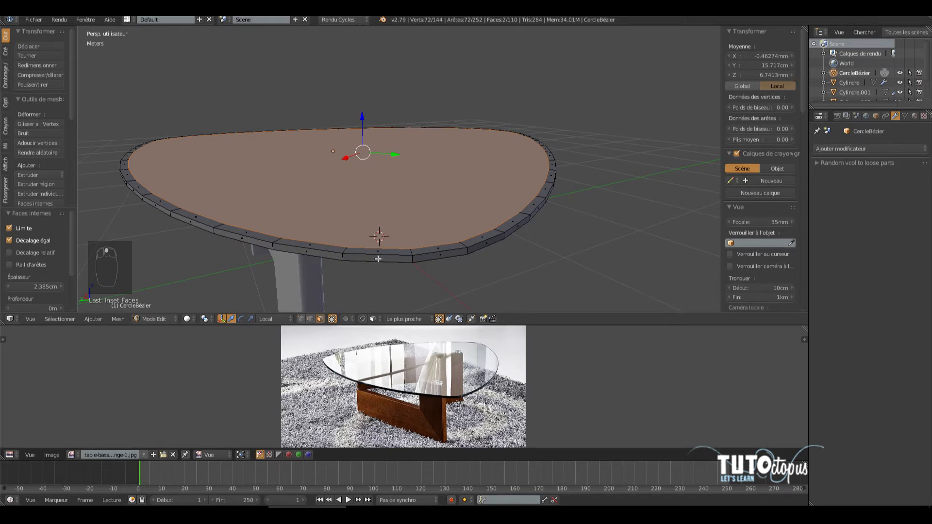
right_click(357, 198)
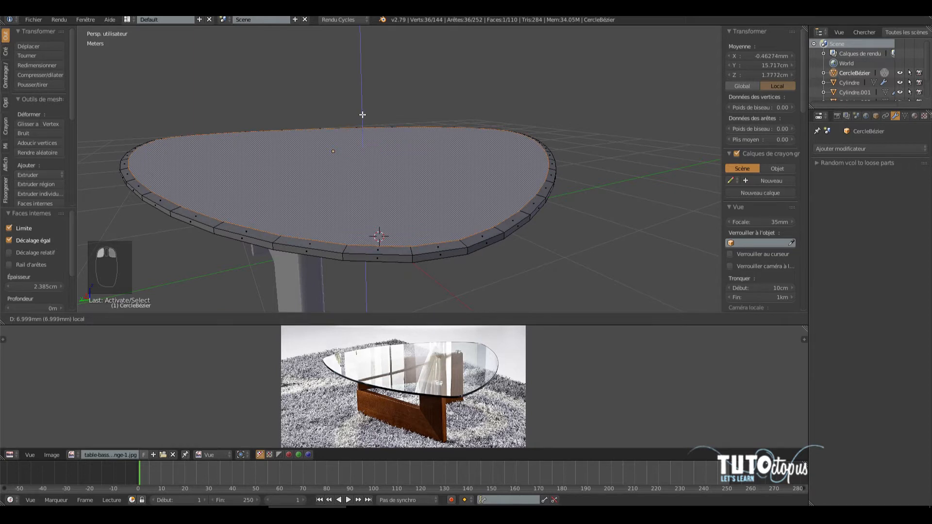
left_click_drag(361, 118, 363, 115)
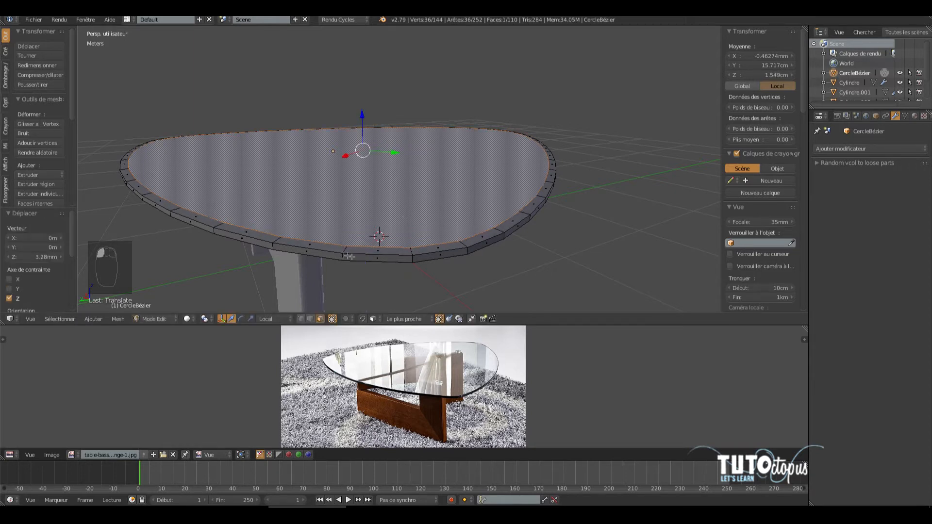
Step: In edge selection, select the upper outer edge loop of the tabletop's rim and bevel it with an amount of 0.005
left_click(310, 319)
right_click(357, 252)
right_click(420, 253, "alt")
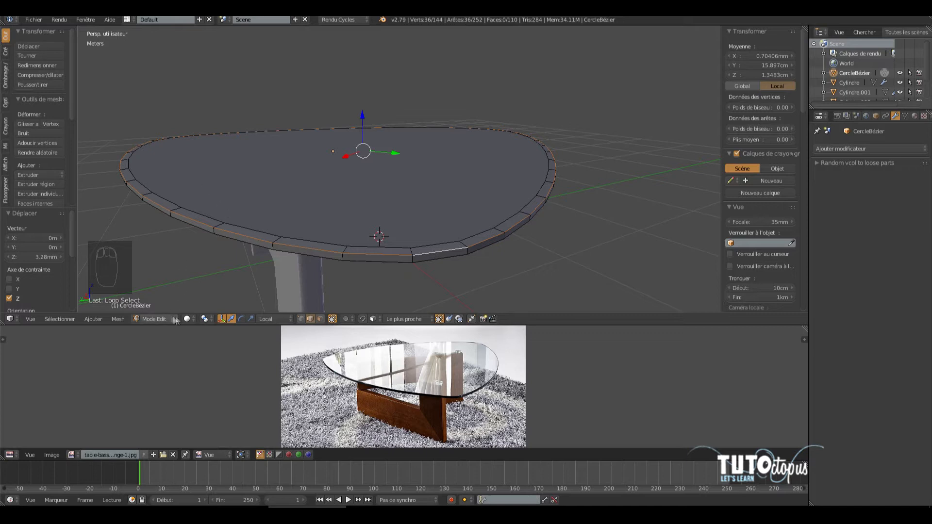
left_click(119, 318)
mouse_move(145, 221)
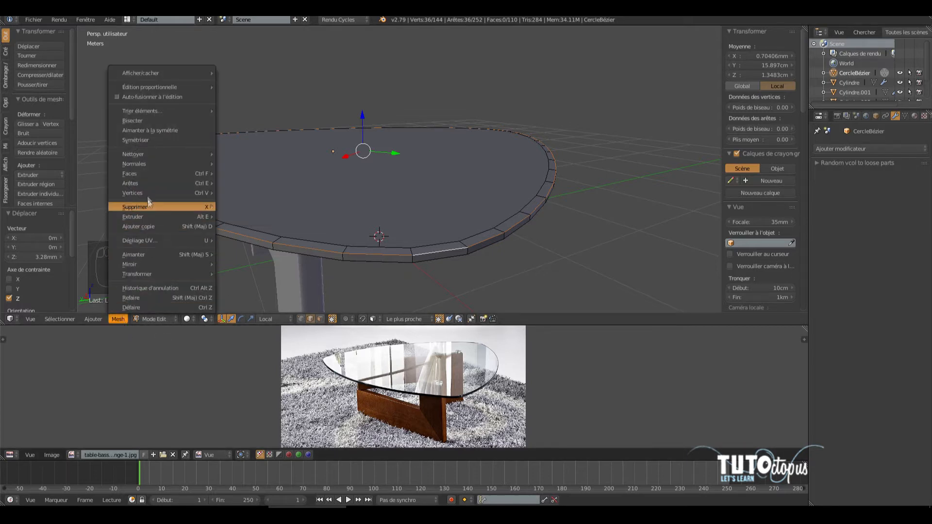
mouse_move(136, 183)
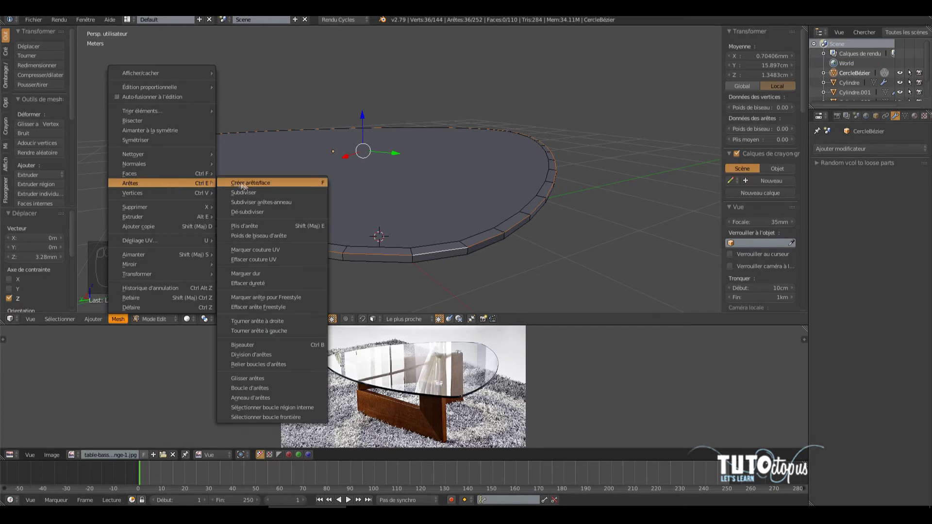
left_click(247, 343)
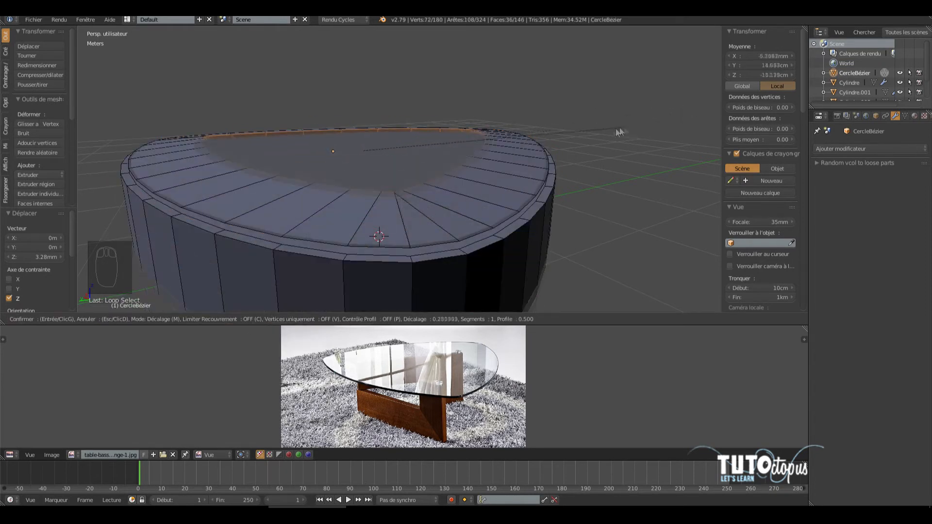
left_click(590, 137)
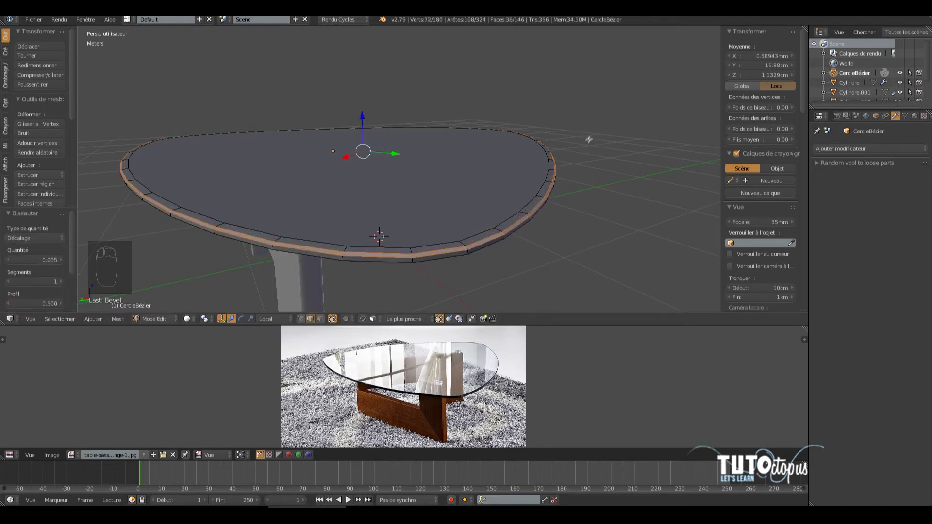
left_click(44, 260)
left_click(20, 262)
type("5")
key("Return")
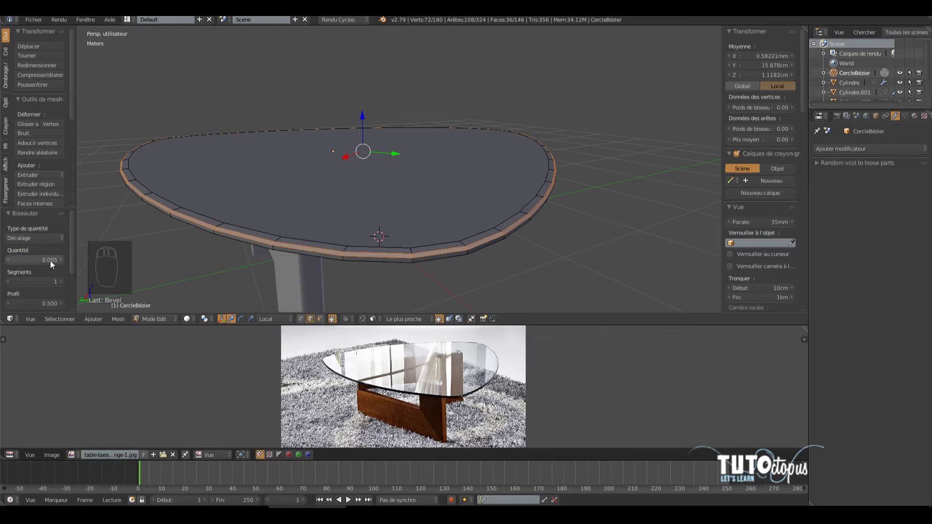
Step: Select the lower outer edge loop of the tabletop's rim and bevel it with an amount of 0.005
middle_click_drag(412, 260, 235, 178)
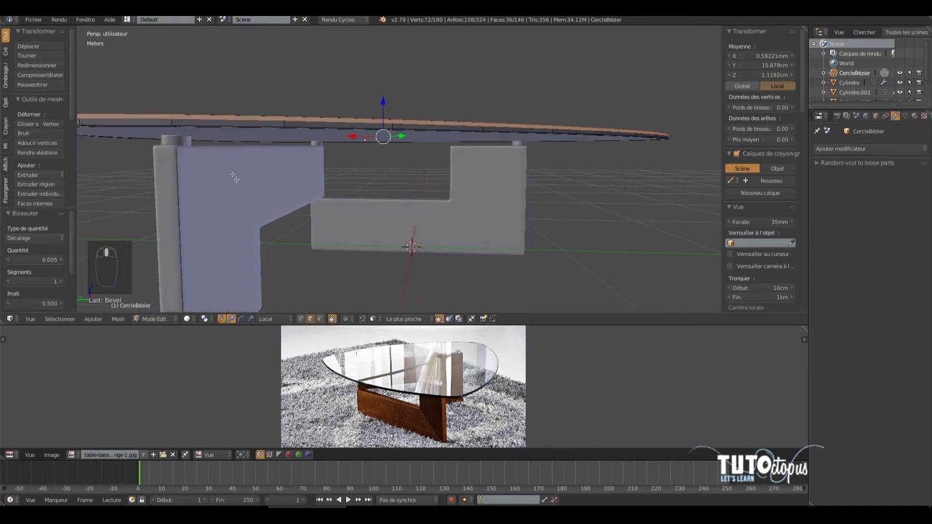
middle_click_drag(138, 155, 154, 160)
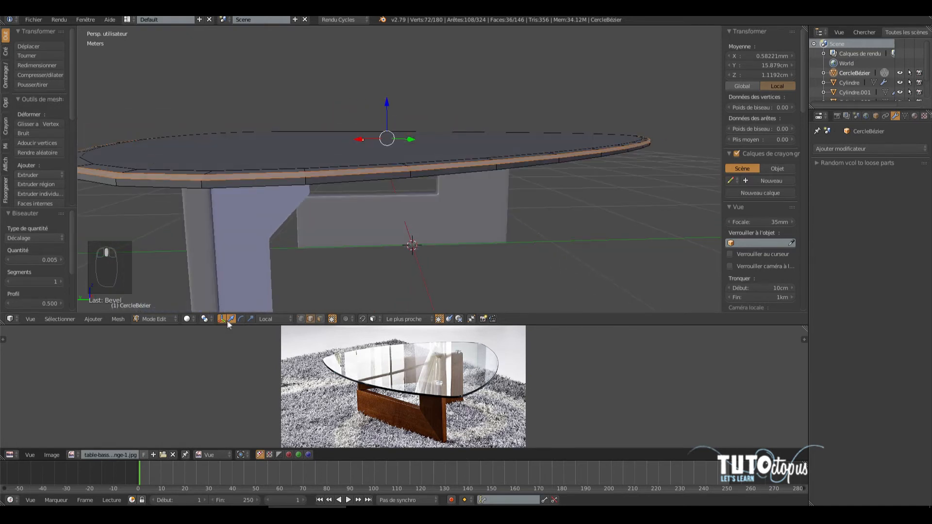
right_click(308, 185)
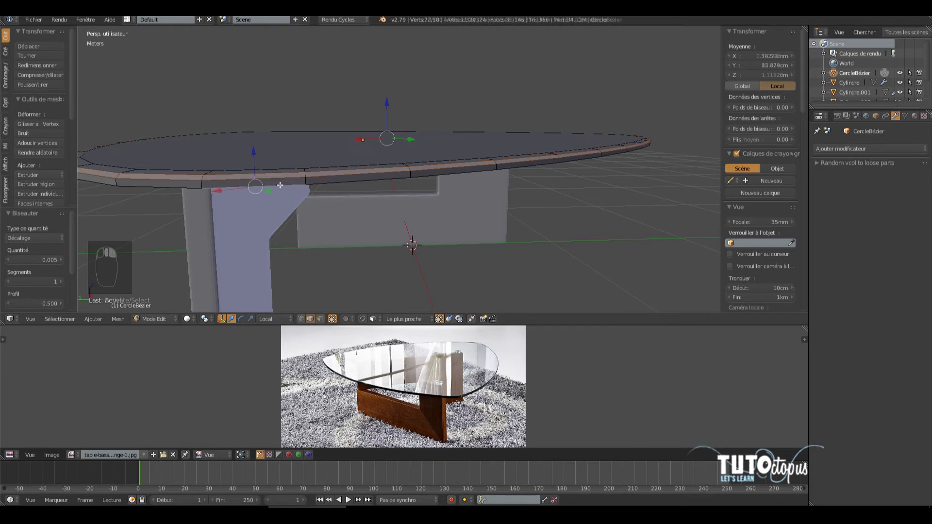
right_click(316, 184, "alt")
middle_click_drag(333, 201, 318, 212)
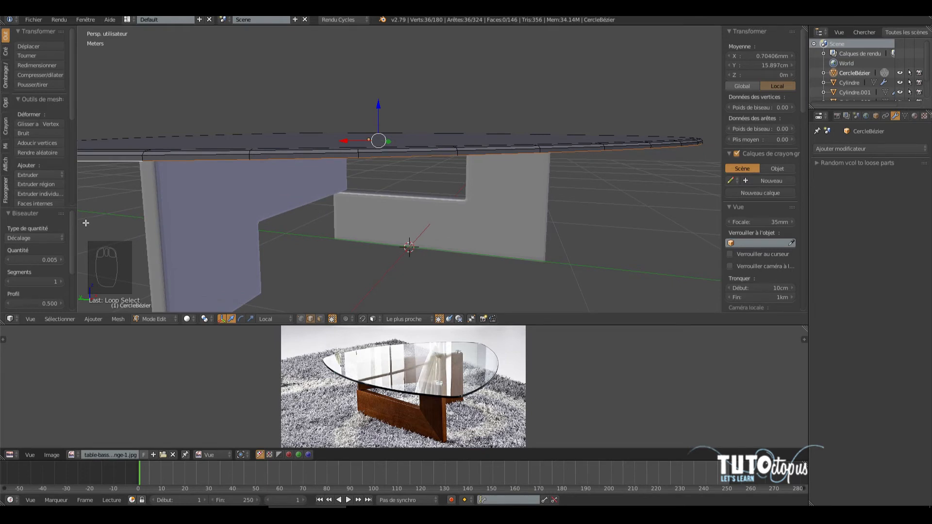
left_click(118, 319)
mouse_move(141, 174)
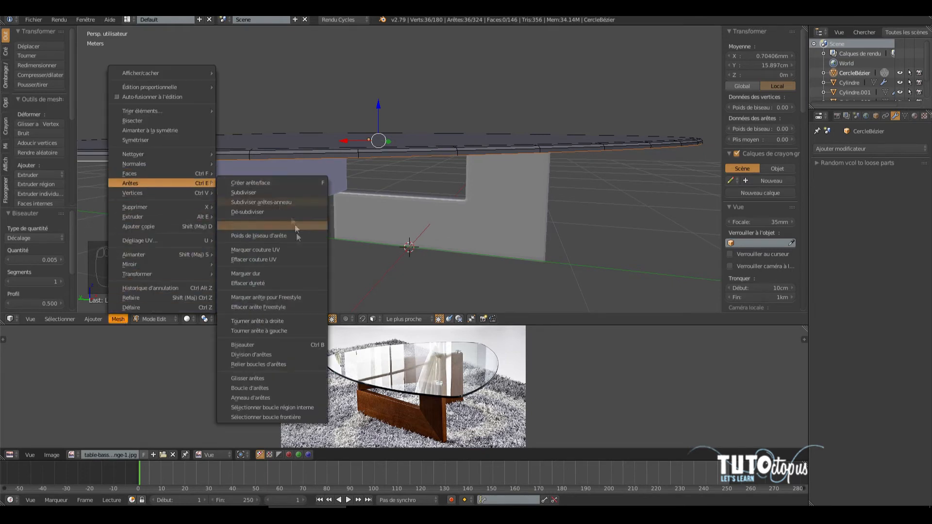
left_click(253, 345)
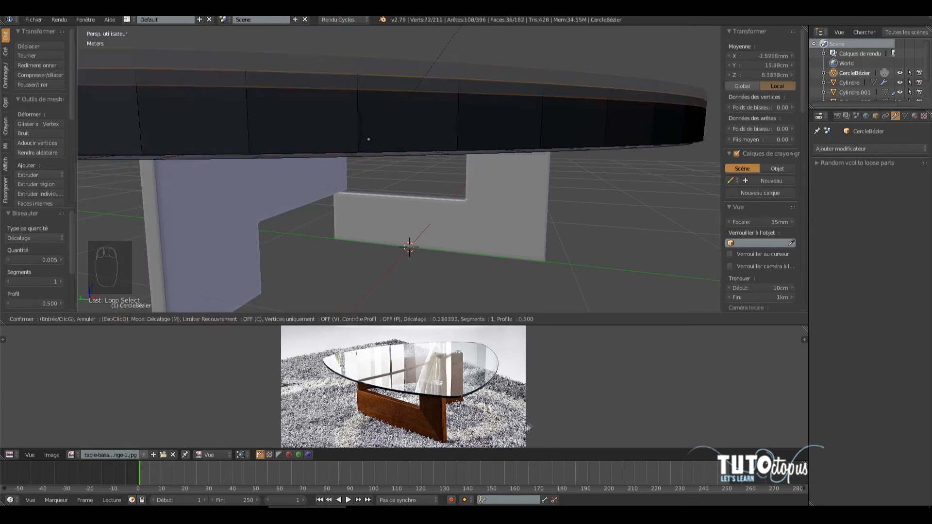
left_click(466, 391)
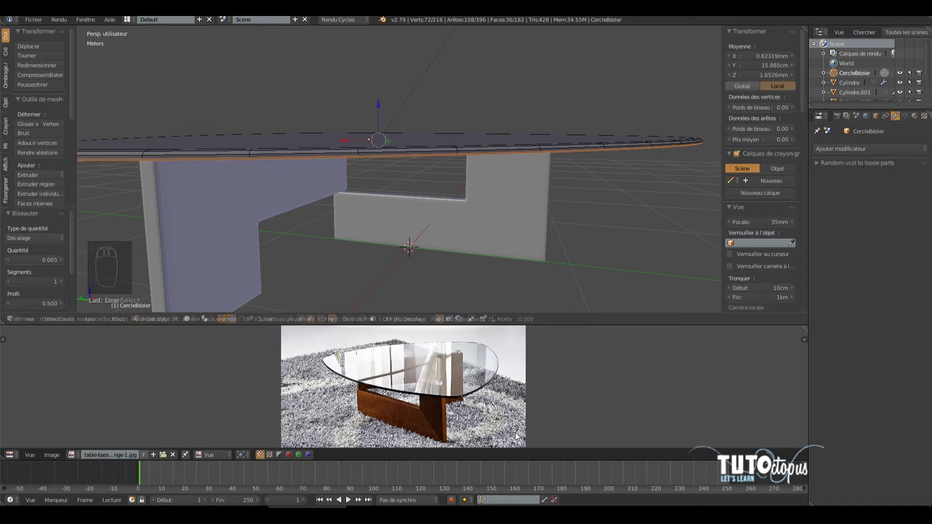
left_click(21, 261)
left_click(21, 260)
type("5")
key("Return")
Step: Return to Object Mode and add a Subdivision Surface modifier to the tabletop
middle_click_drag(243, 206, 222, 277)
left_click(151, 318)
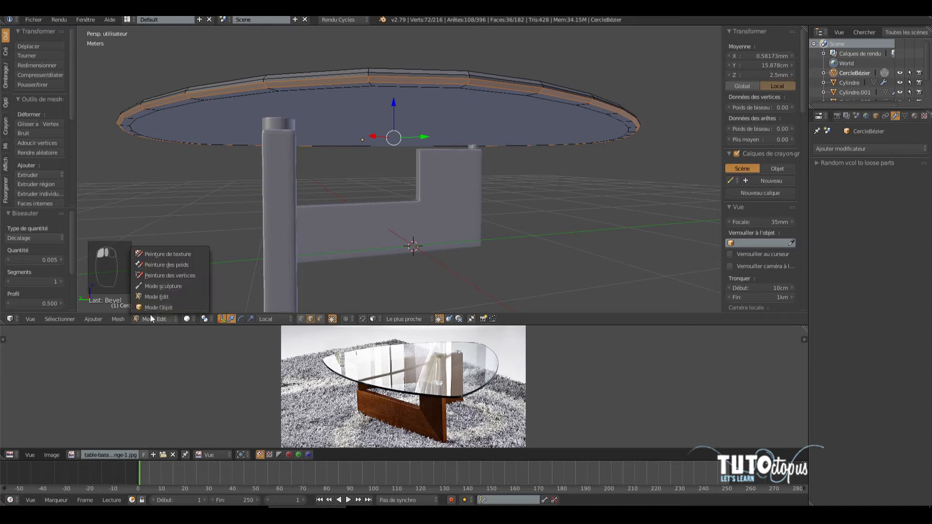
left_click(153, 308)
middle_click_drag(339, 160, 293, 162)
left_click(867, 150)
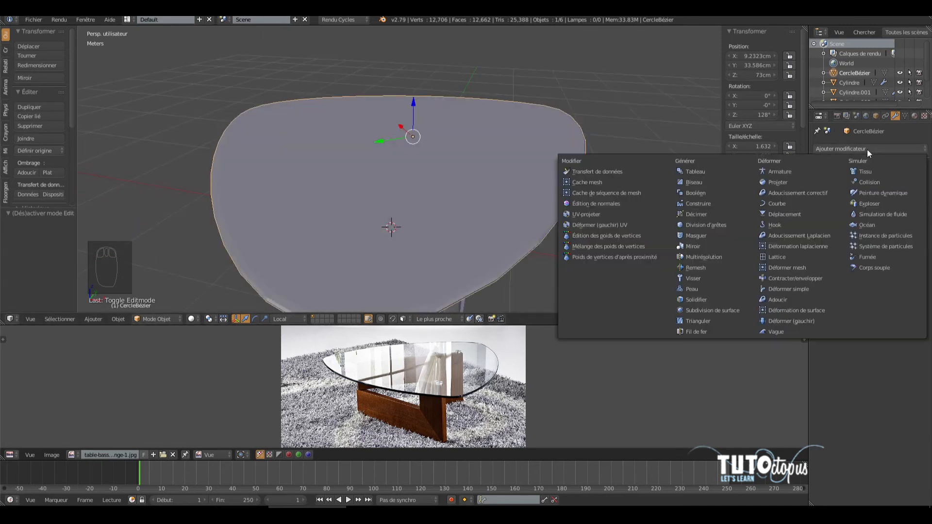
left_click(862, 149)
left_click(702, 309)
Step: Set the Subdivision Surface modifier's view subdivisions to 2 and check the tabletop's smoothness from several sides
middle_click_drag(471, 239, 424, 185)
scroll(408, 152, "up", 6)
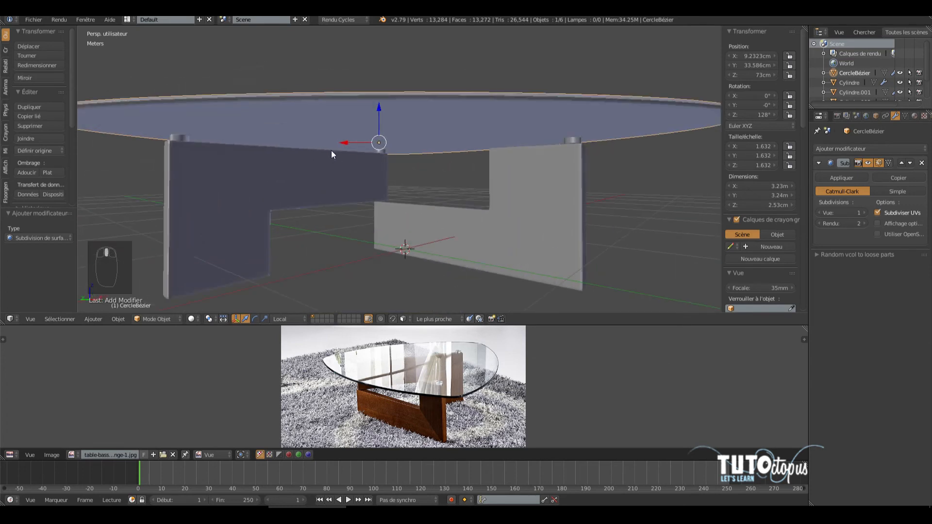
middle_click_drag(343, 145, 343, 205)
middle_click_drag(297, 283, 308, 239)
left_click(864, 213)
scroll(514, 223, "down", 3)
middle_click_drag(539, 184, 573, 214)
scroll(544, 217, "down", 3)
middle_click_drag(325, 179, 388, 175)
middle_click_drag(452, 209, 330, 194)
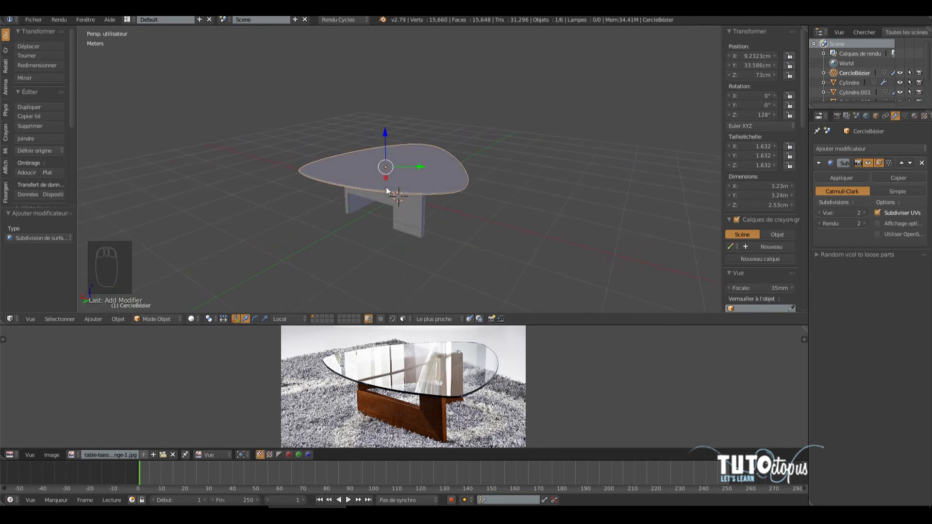
middle_click_drag(455, 204, 446, 239)
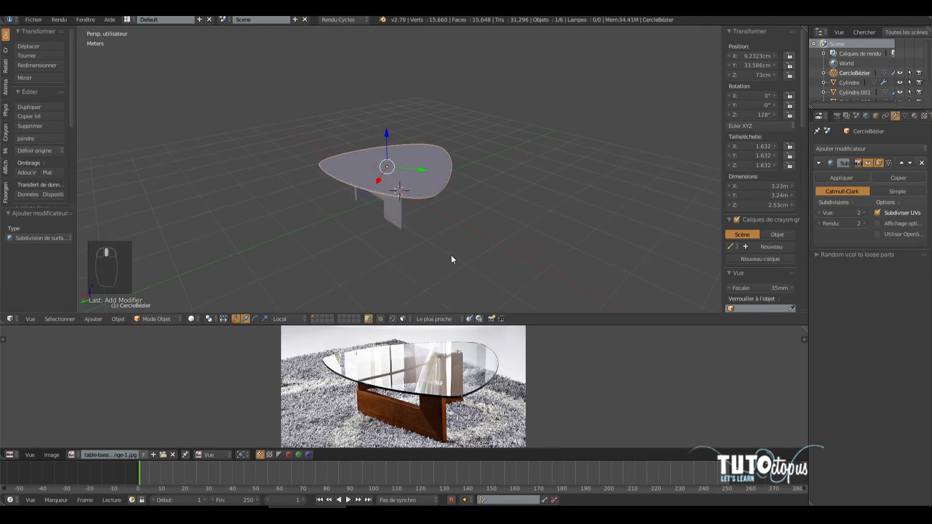
Step: Select all the table's objects and create a new group from them
key("a")
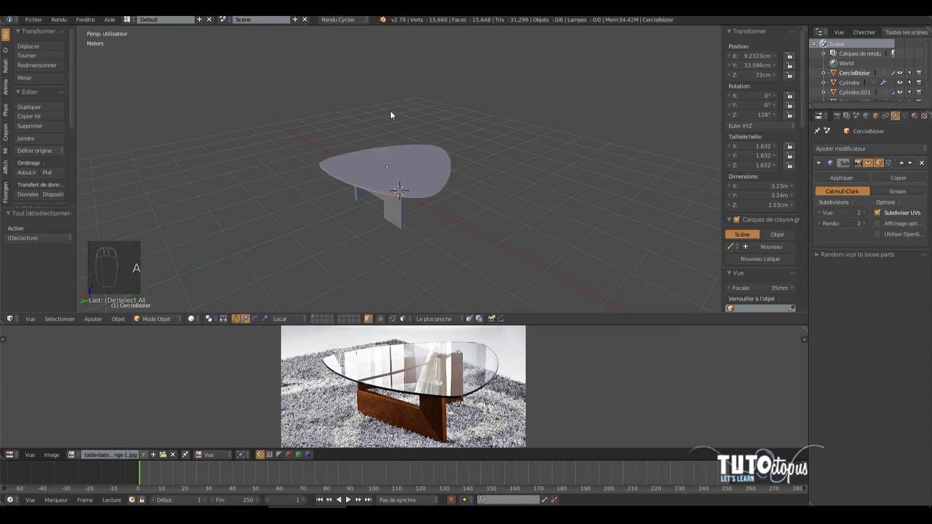
key("a")
key("a")
left_click(125, 321)
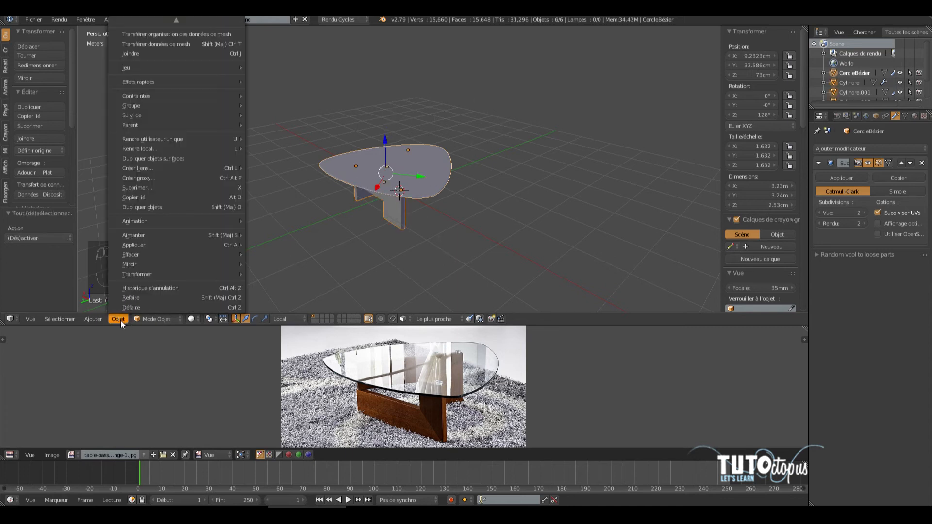
mouse_move(122, 106)
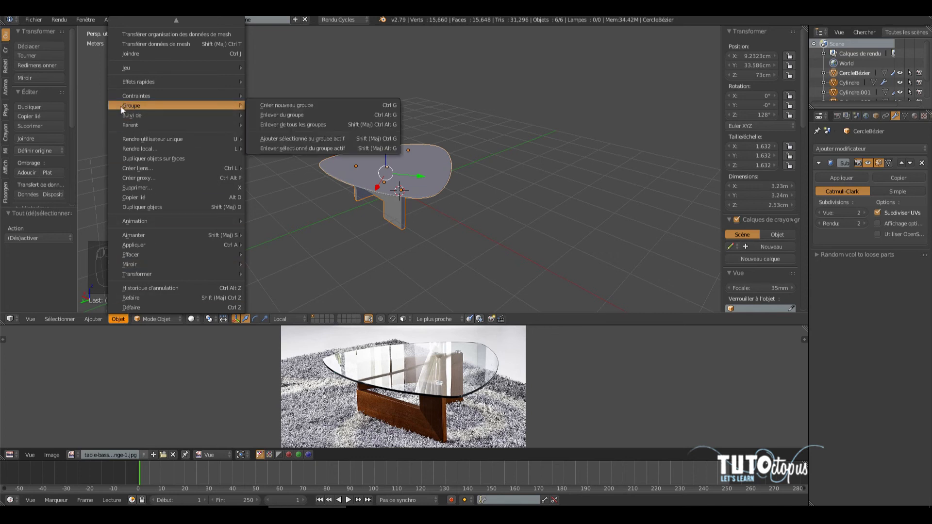
left_click(287, 105)
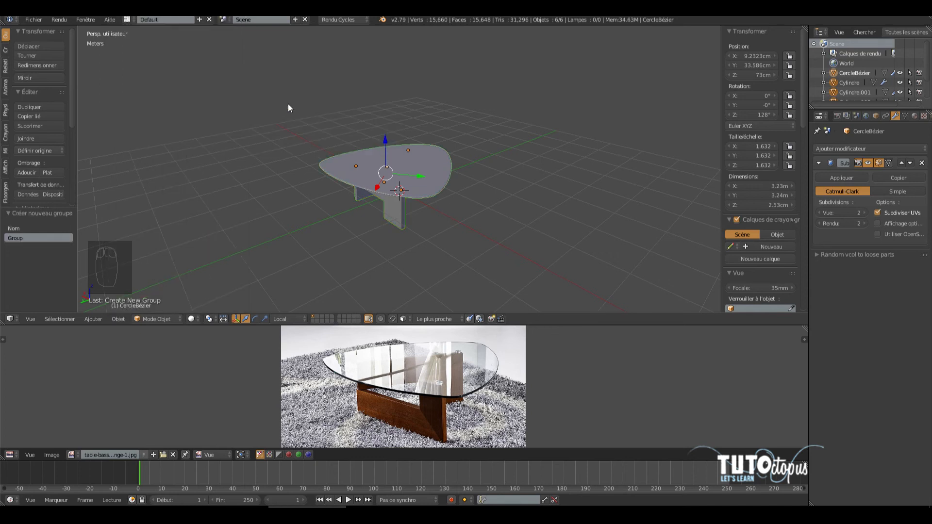
Step: Show only groups in the Outliner and rename the new group as Table_Salon
left_click(906, 32)
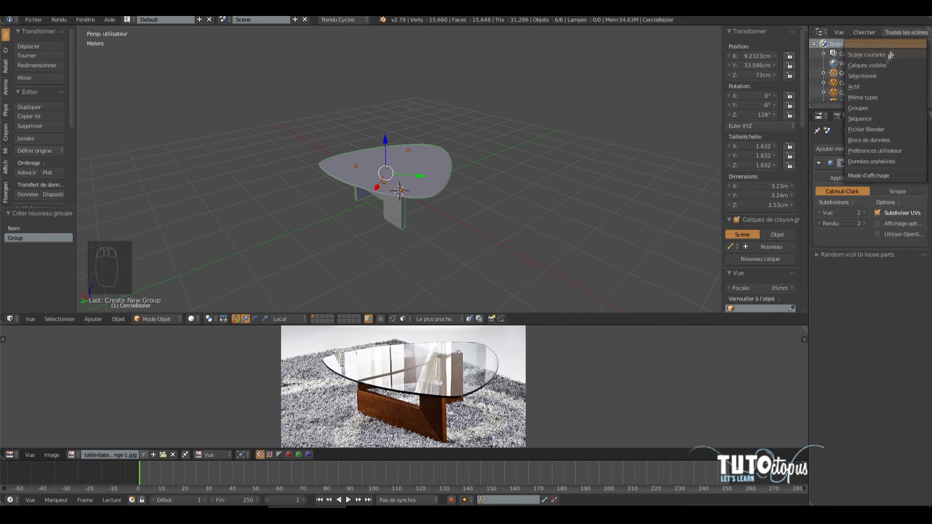
left_click(863, 107)
double_click(837, 44)
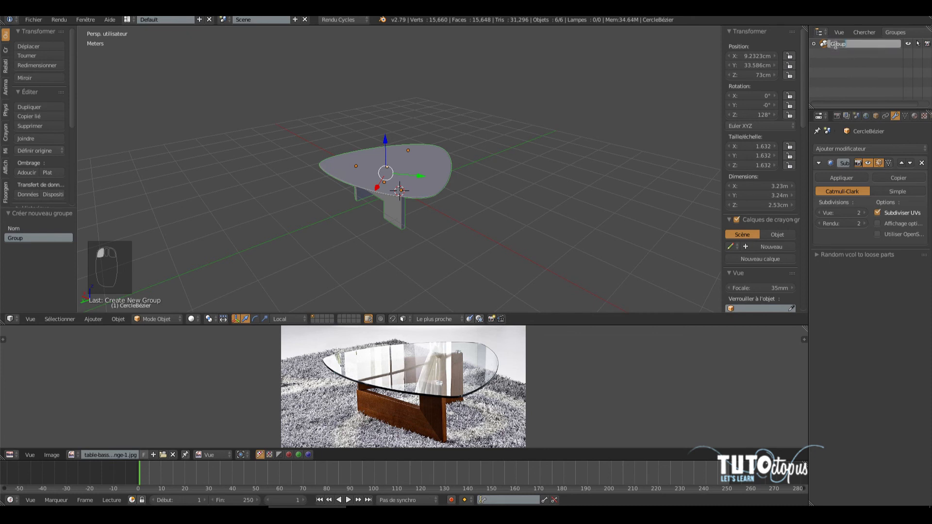
type("Table_Salon")
key("Return")
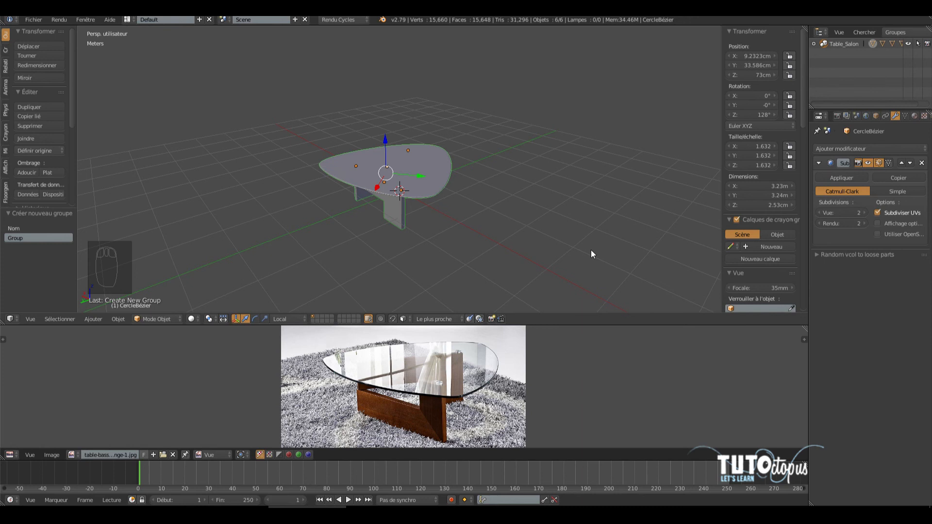
Step: Merge the reference image area into the 3D view and look over the finished table
right_click(577, 325)
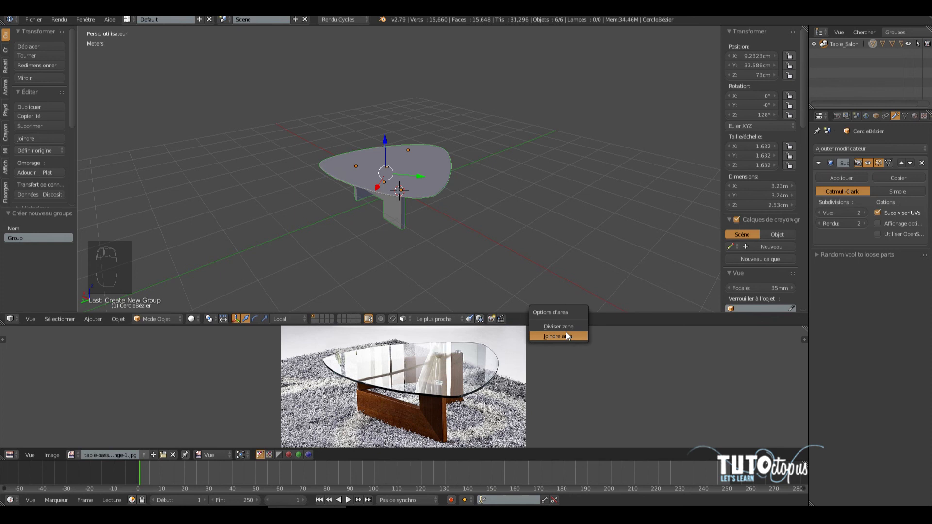
left_click(567, 334)
left_click(561, 357)
middle_click_drag(544, 295, 593, 292)
scroll(420, 270, "up", 5)
middle_click_drag(481, 294, 290, 259)
scroll(427, 270, "up", 3)
scroll(340, 282, "down", 3)
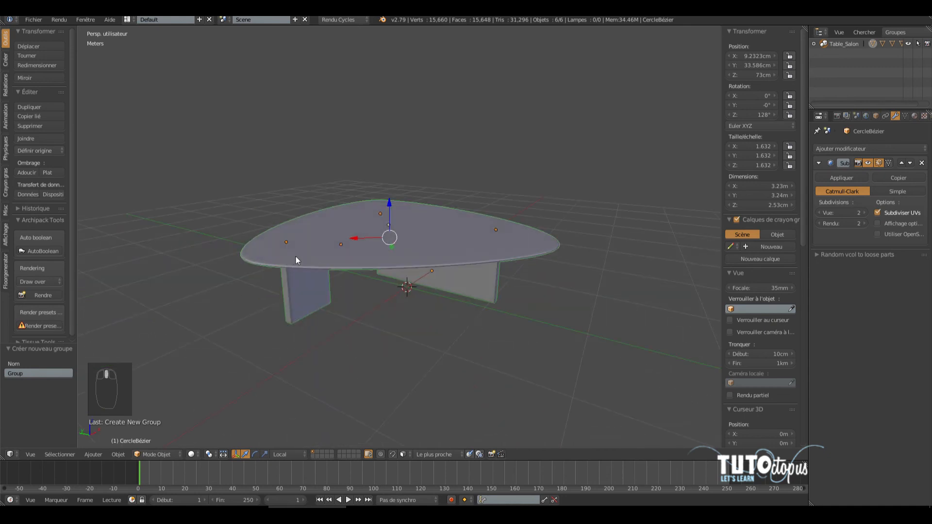